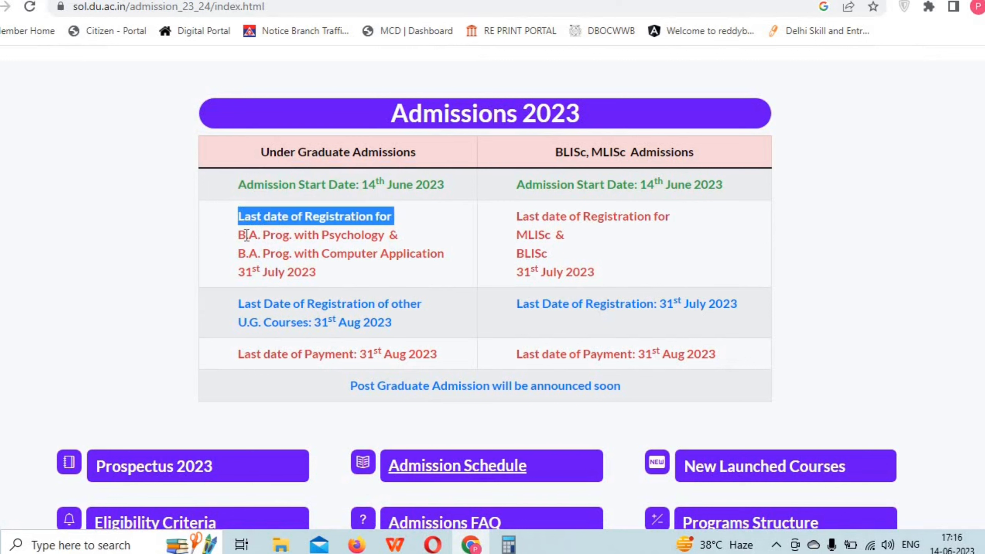
- Highlight the B.A. Prog. course lines and the 31st July 2023, 31st Aug 2023 and payment deadlines
left_click_drag(238, 235, 404, 237)
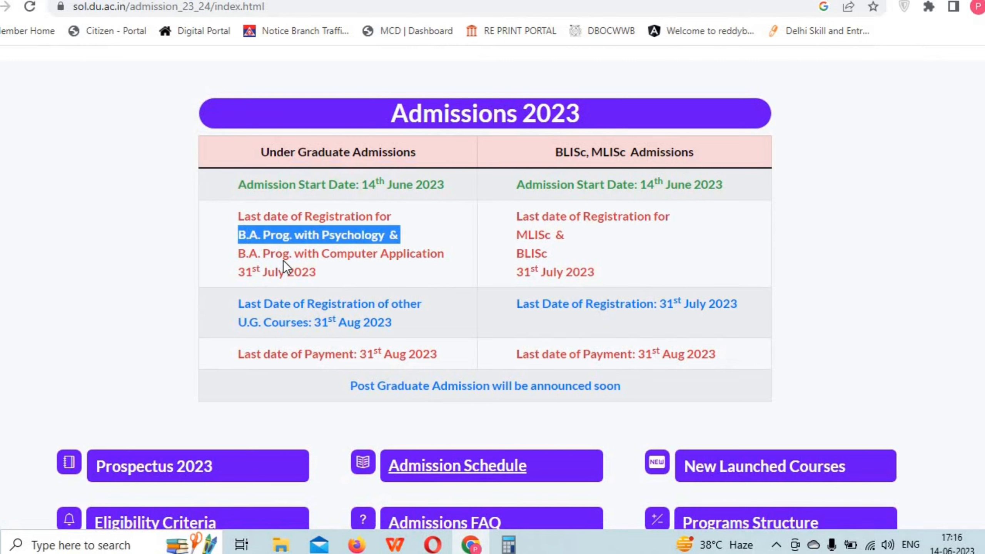
left_click_drag(231, 258, 421, 260)
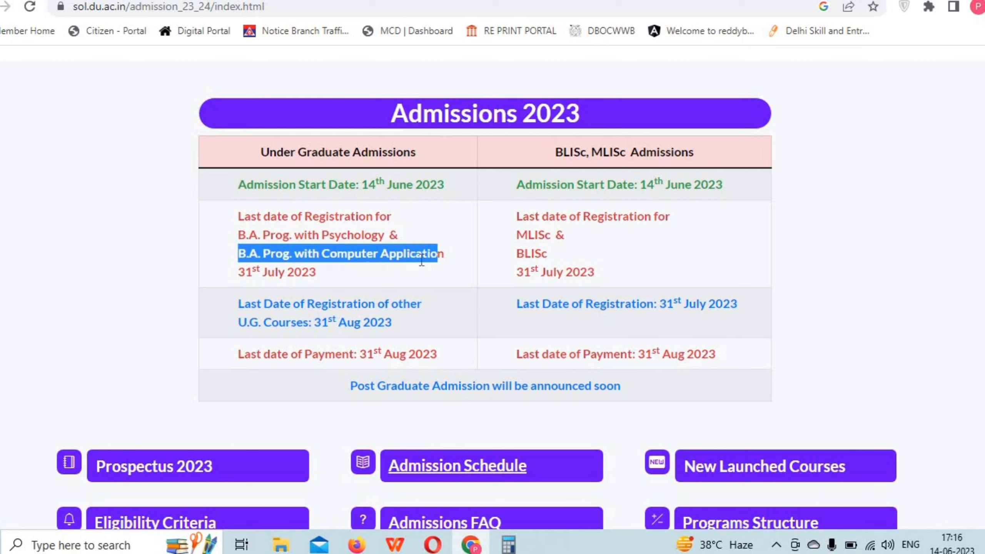
left_click_drag(234, 277, 321, 274)
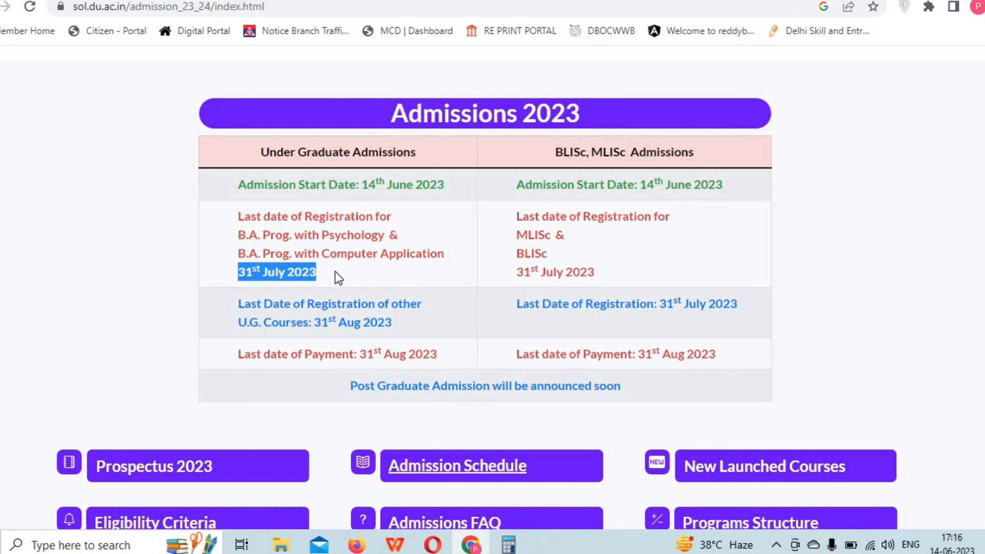
left_click(335, 271)
left_click_drag(236, 305, 436, 305)
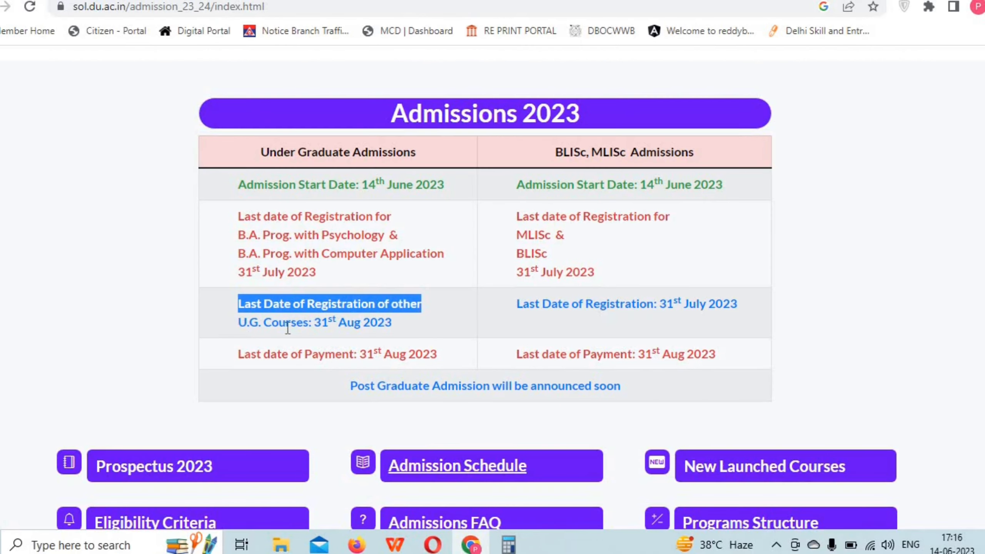
left_click_drag(236, 322, 411, 317)
left_click(411, 317)
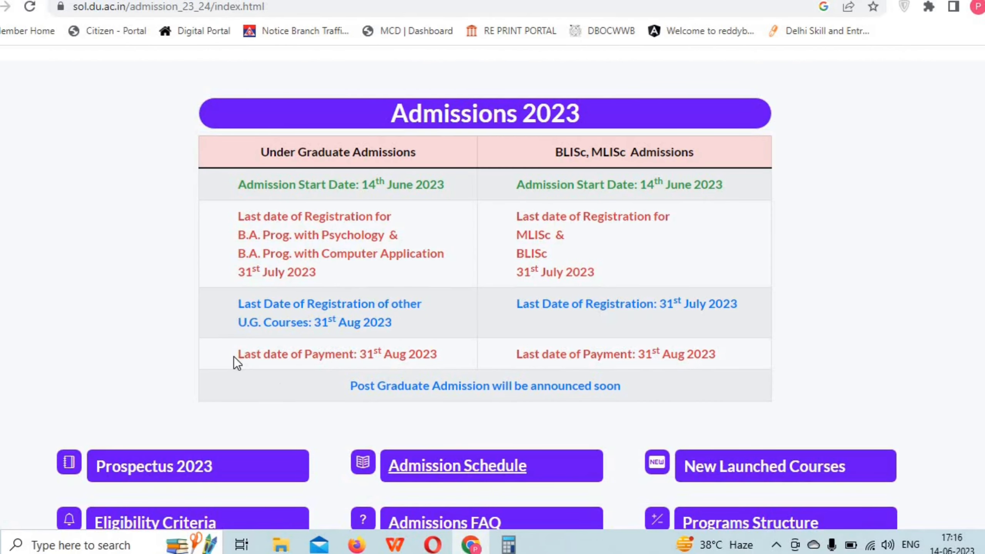
left_click_drag(365, 369, 453, 369)
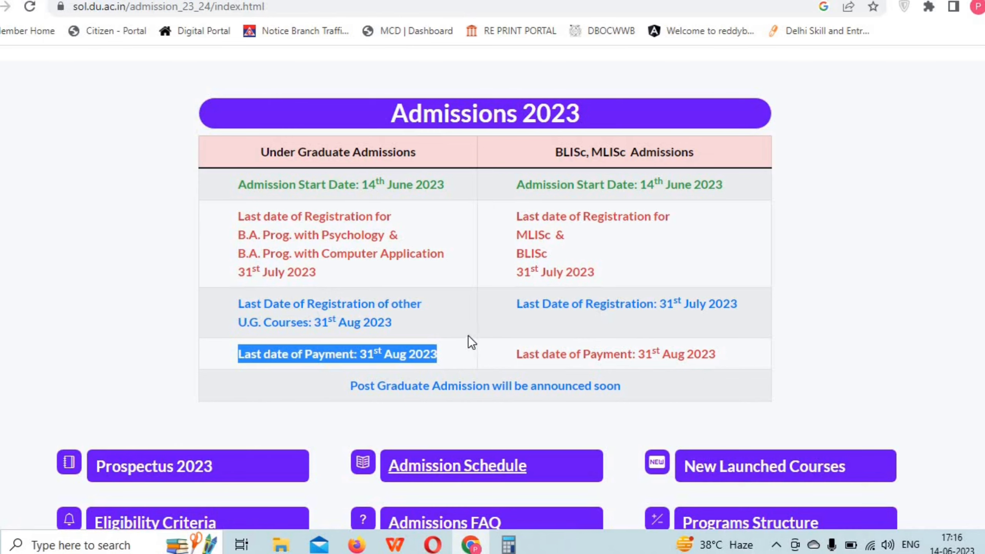
left_click(519, 379)
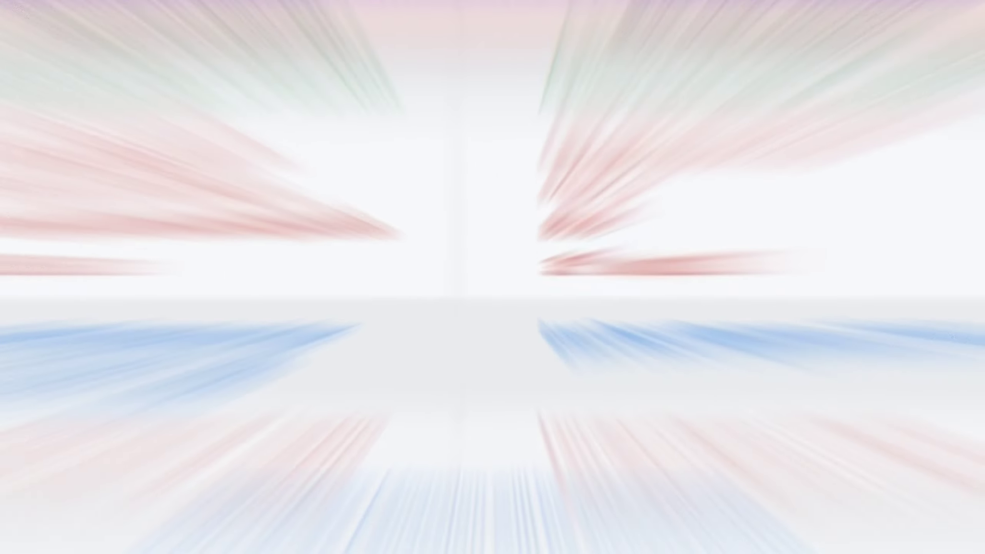
- Scroll through the rest of the admission notes on the login page
scroll(485, 271, "down", 2)
scroll(485, 287, "down", 10)
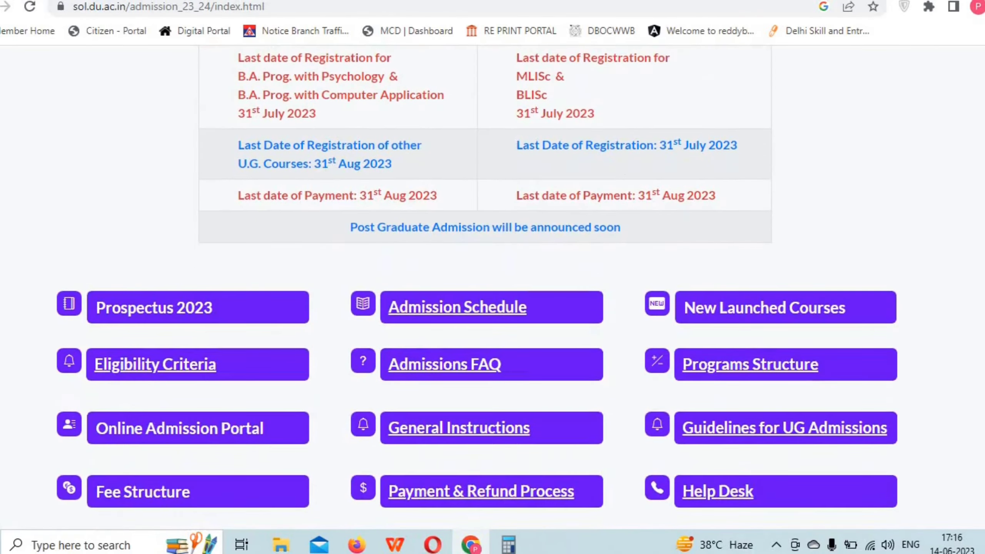
scroll(485, 287, "up", 1)
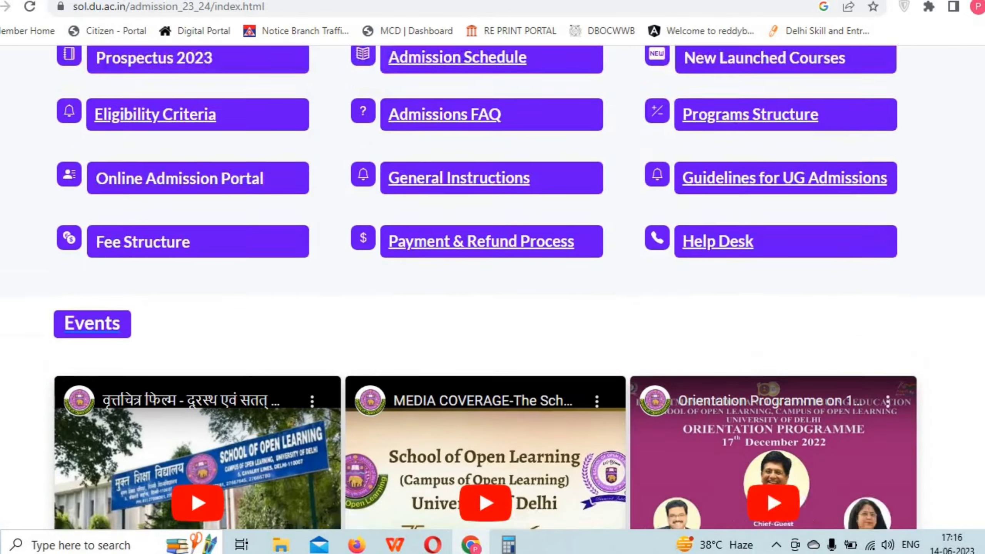
scroll(485, 287, "down", 7)
scroll(604, 231, "up", 18)
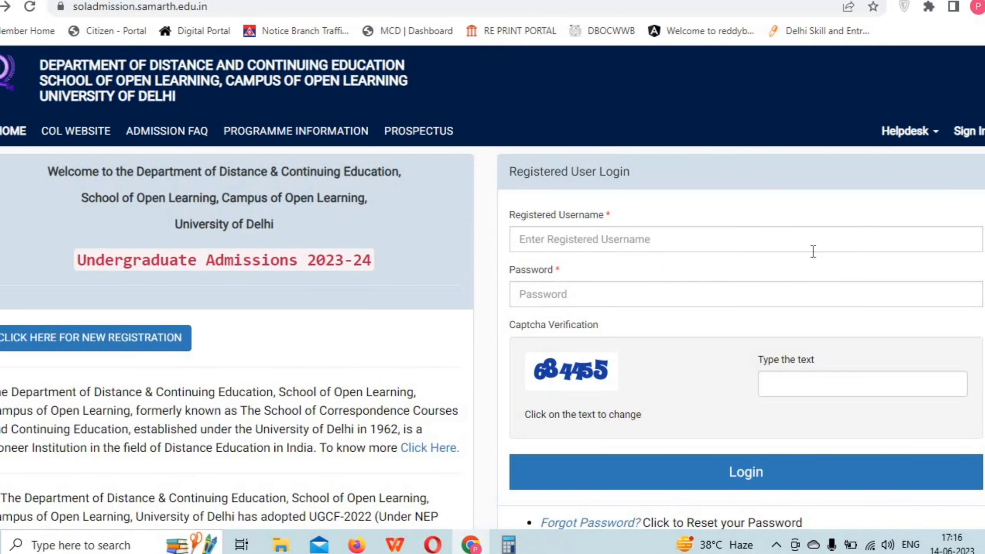
scroll(492, 295, "down", 4)
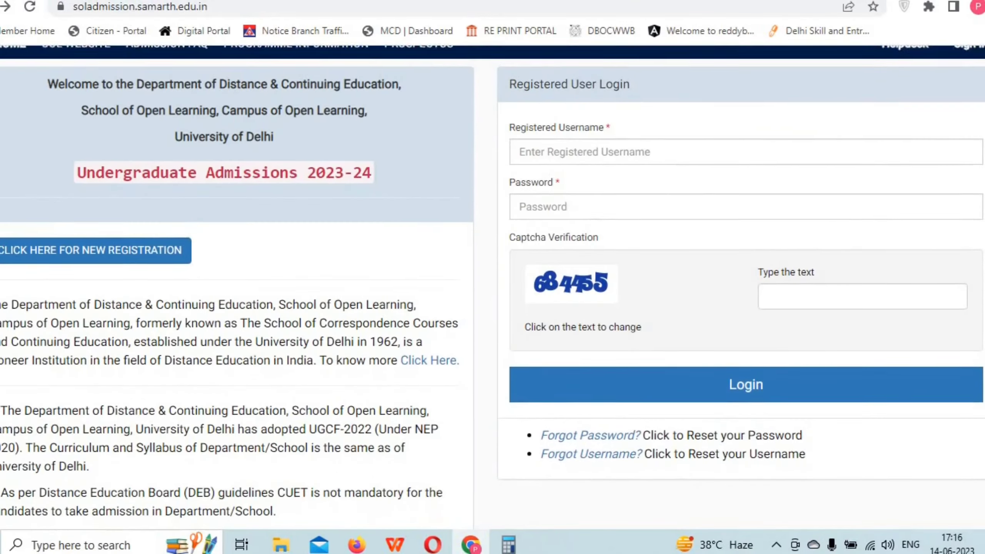
scroll(492, 283, "down", 12)
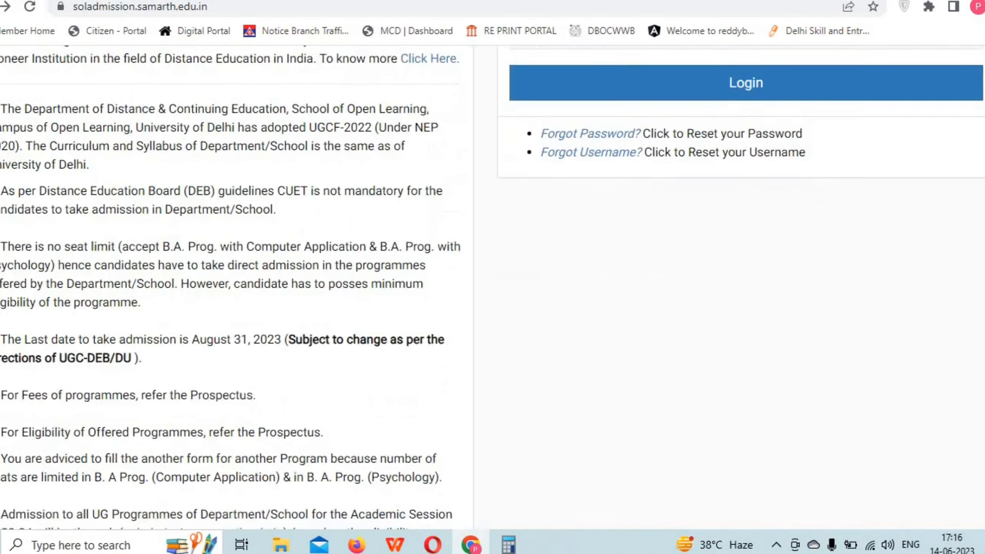
scroll(493, 283, "down", 5)
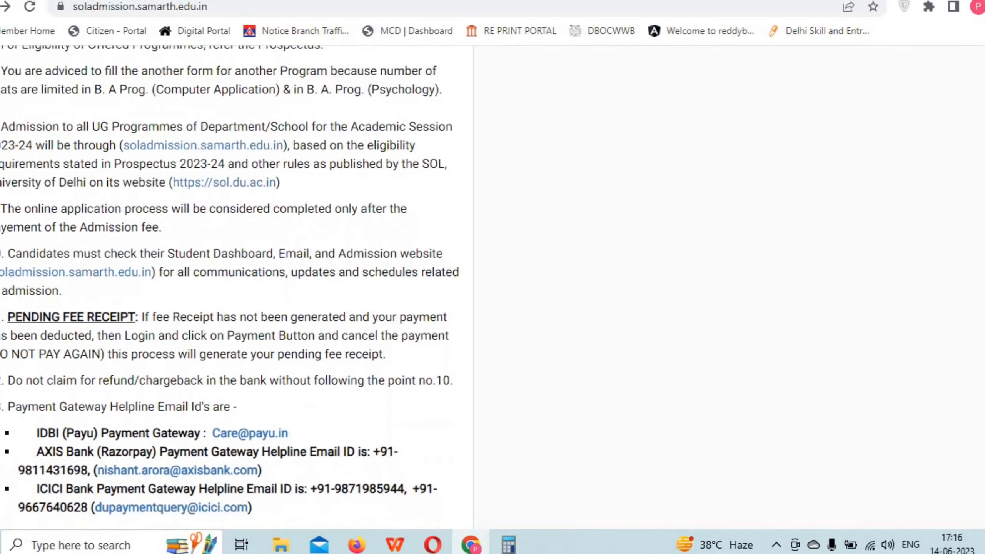
scroll(492, 287, "up", 11)
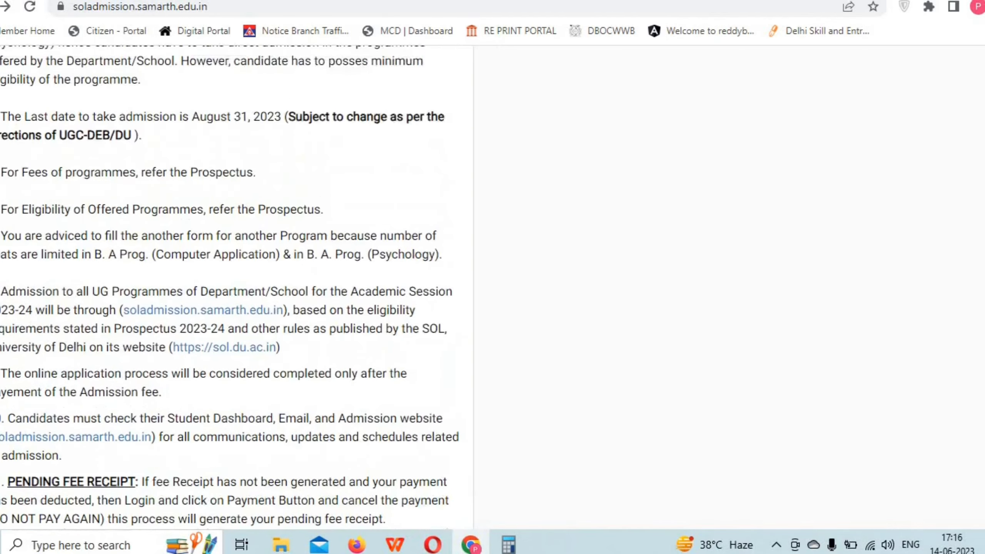
scroll(492, 287, "up", 10)
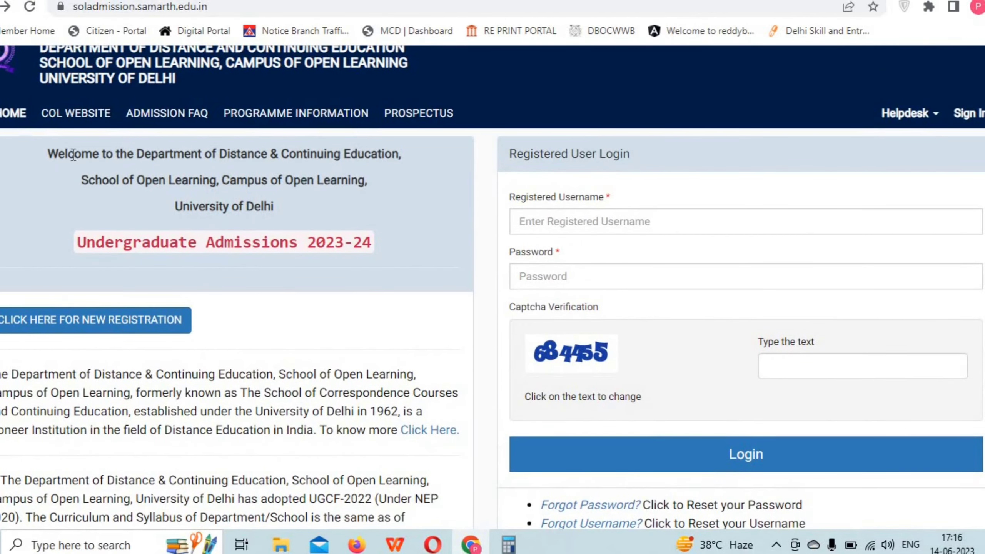
- Highlight the welcome heading and 'Undergraduate Admissions 2023-24', then settle back at the page top
left_click_drag(47, 154, 337, 211)
left_click_drag(60, 240, 399, 239)
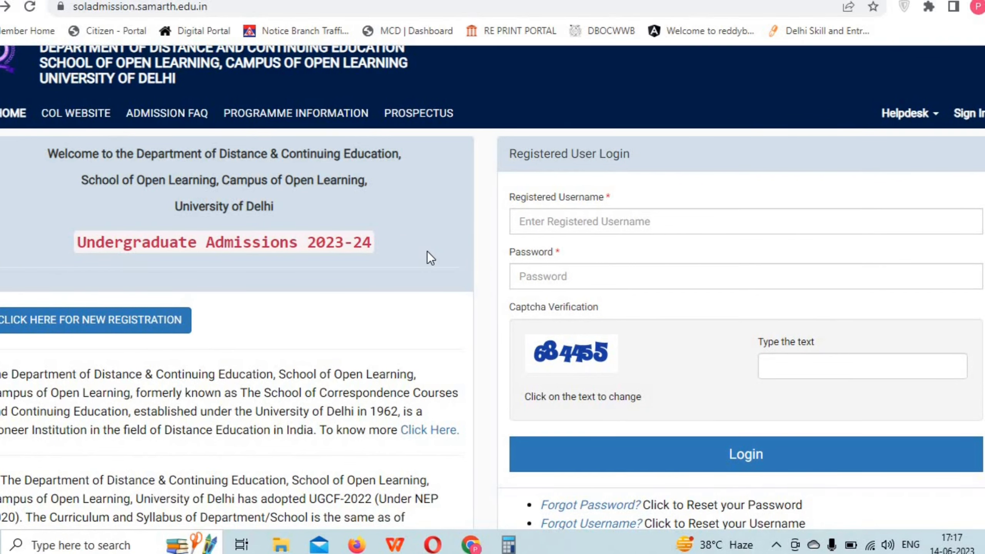
scroll(972, 200, "down", 1)
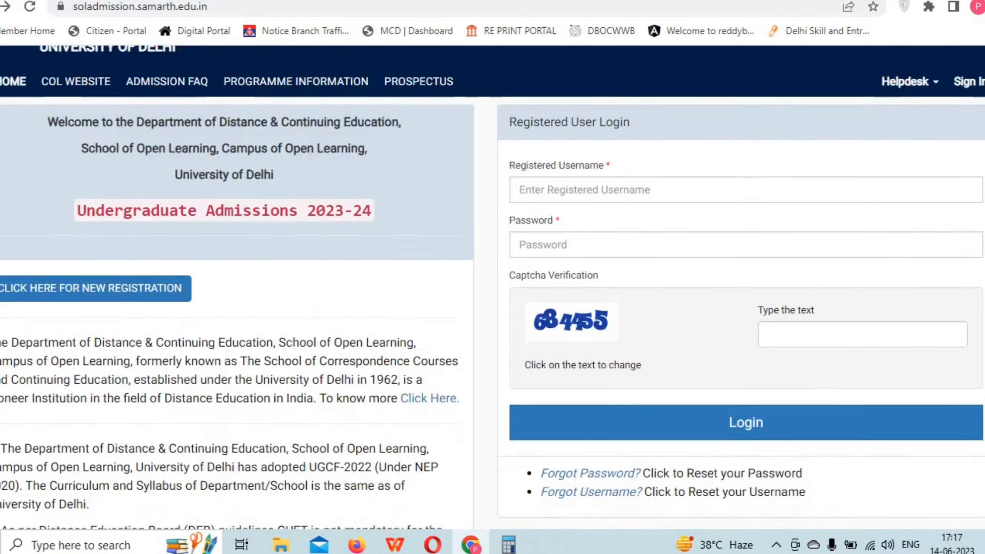
scroll(493, 298, "down", 10)
scroll(493, 299, "up", 10)
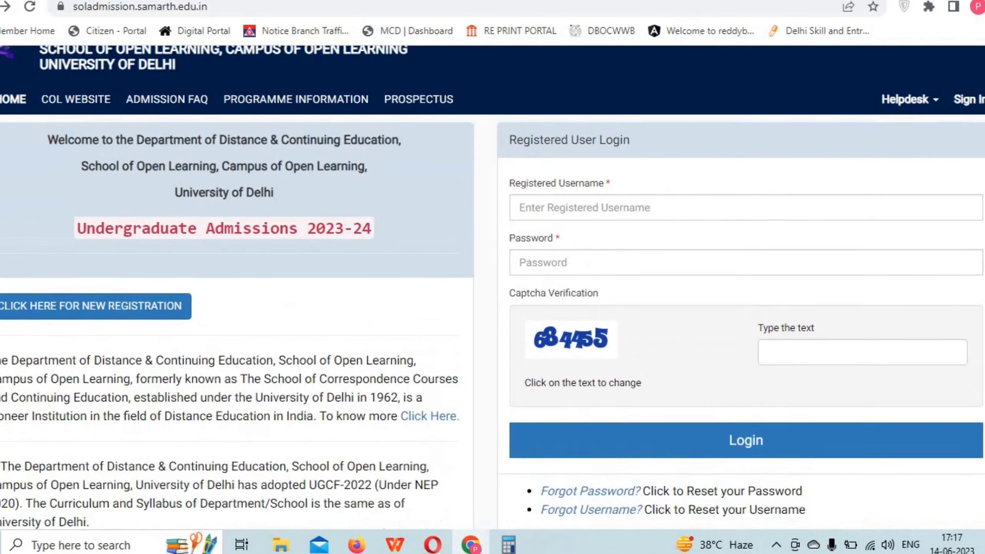
scroll(40, 347, "up", 1)
- Open the Student Registration Form via the new-registration link
left_click(110, 336)
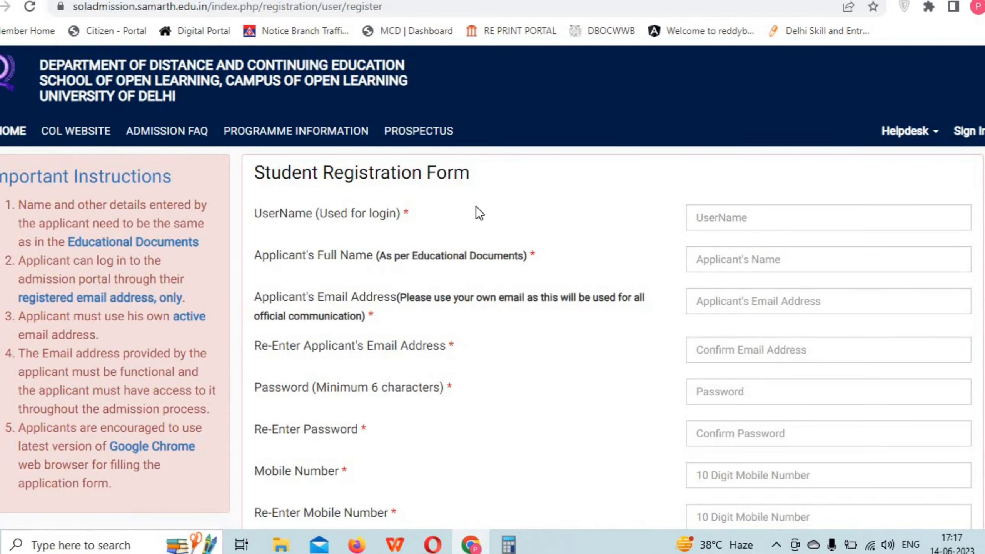
scroll(493, 291, "down", 5)
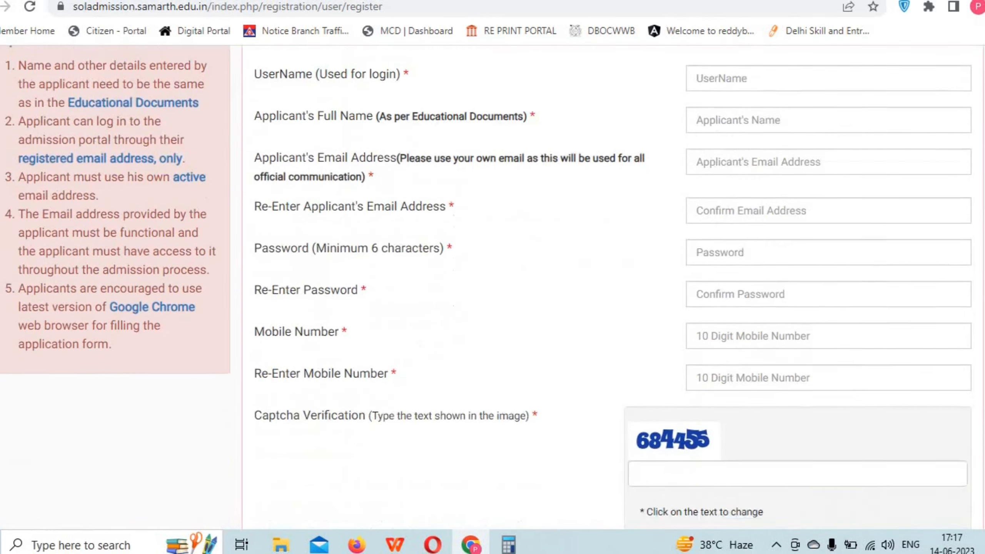
scroll(492, 290, "up", 3)
scroll(651, 295, "up", 2)
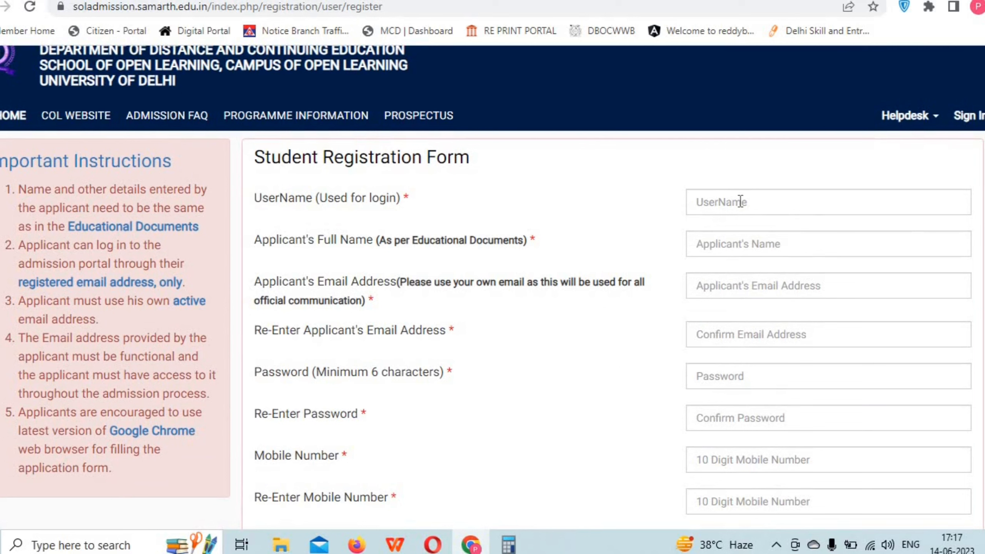
- Enter the chosen login username and begin typing the applicant's full name
left_click(740, 201)
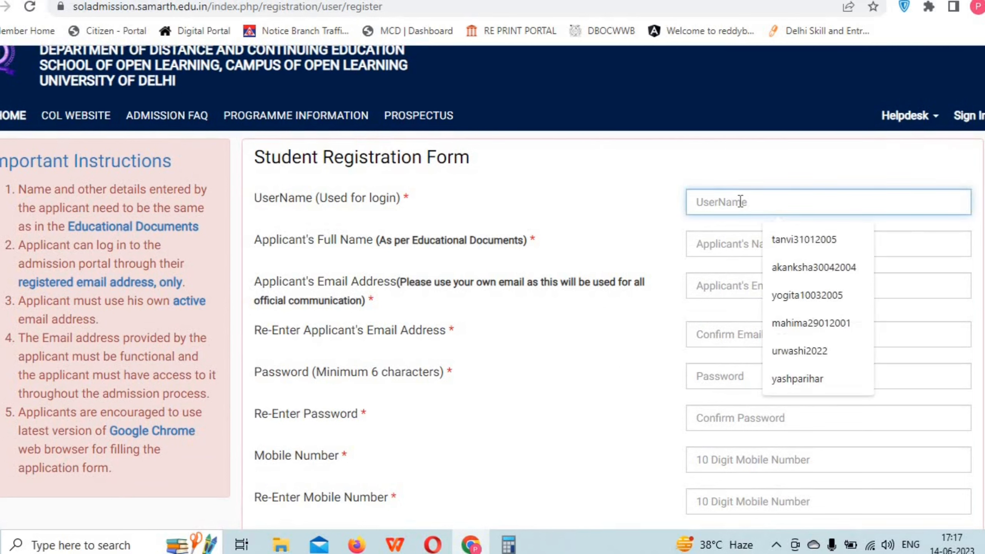
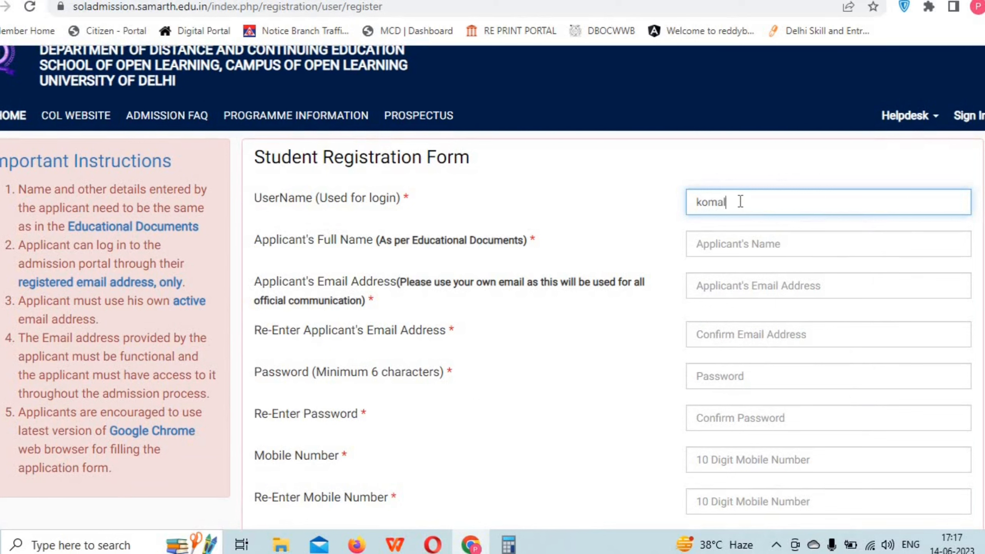
left_click(764, 250)
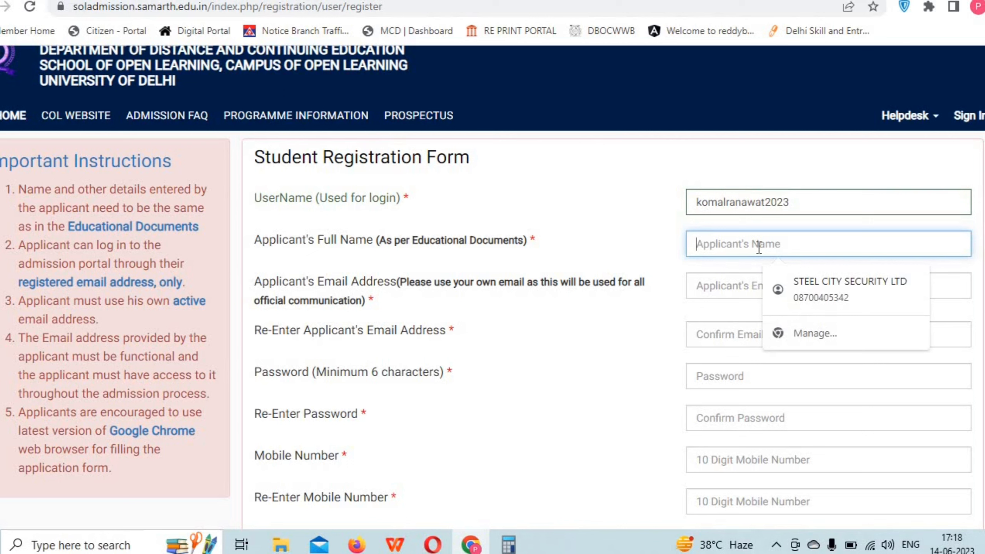
type("KOMAL")
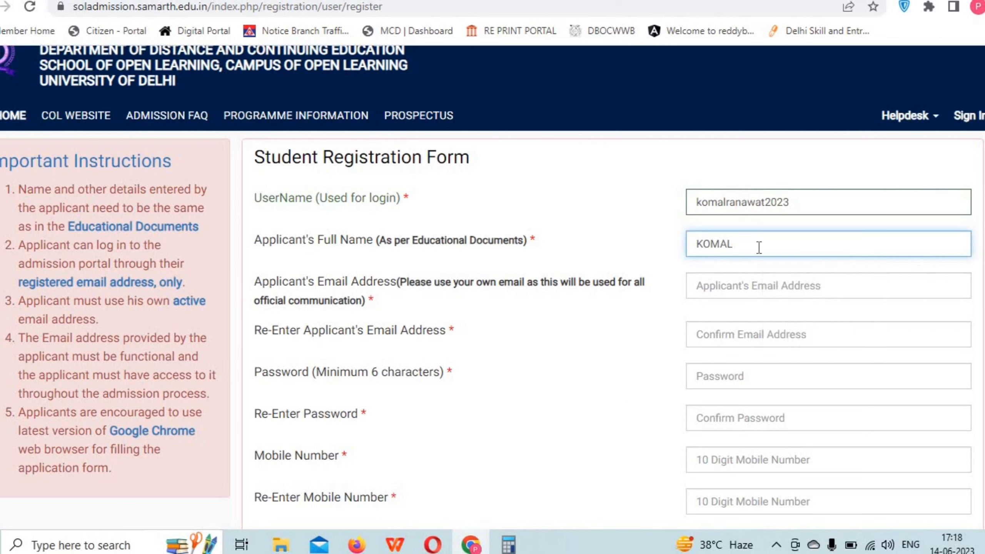
- Enter the applicant's e-mail address in both the Email and Re-Enter Email fields
left_click(757, 287)
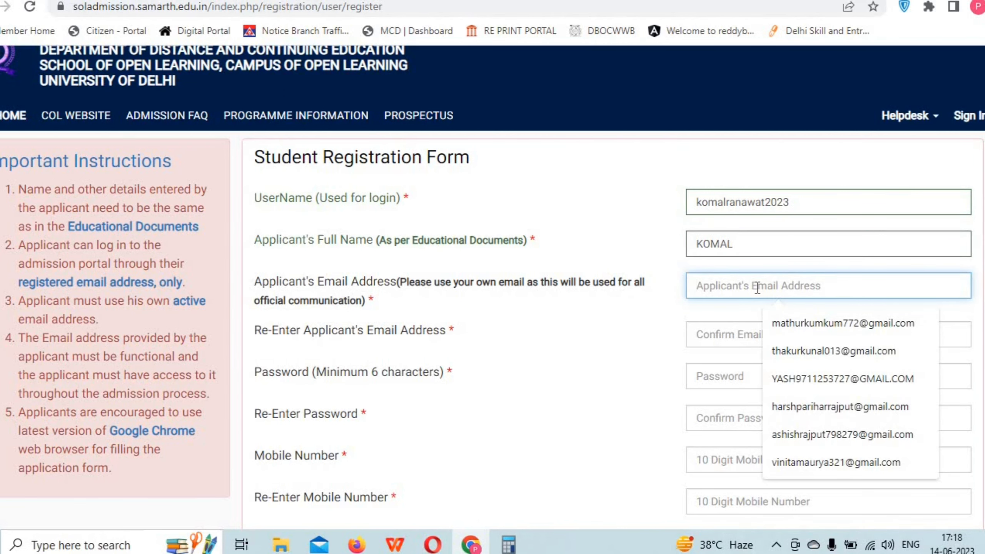
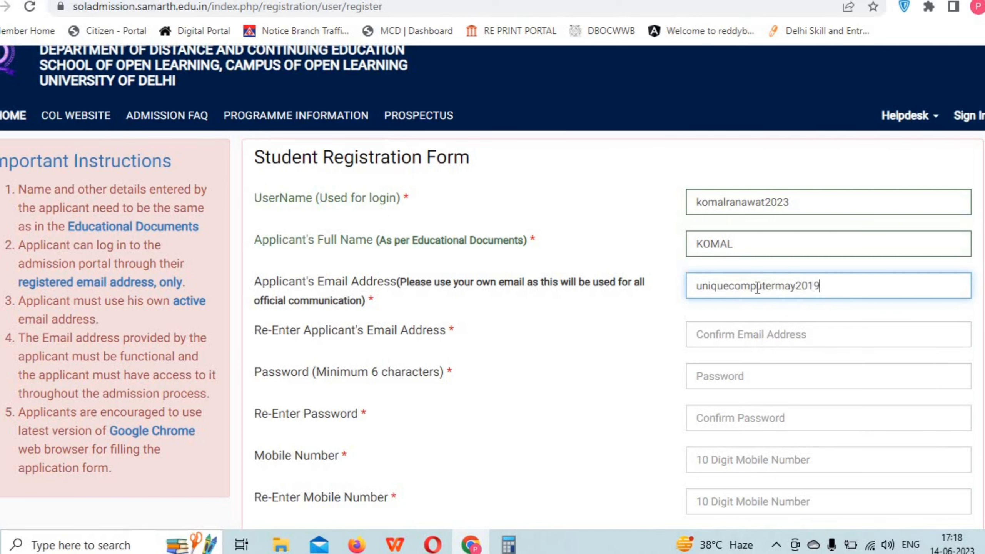
key("Tab")
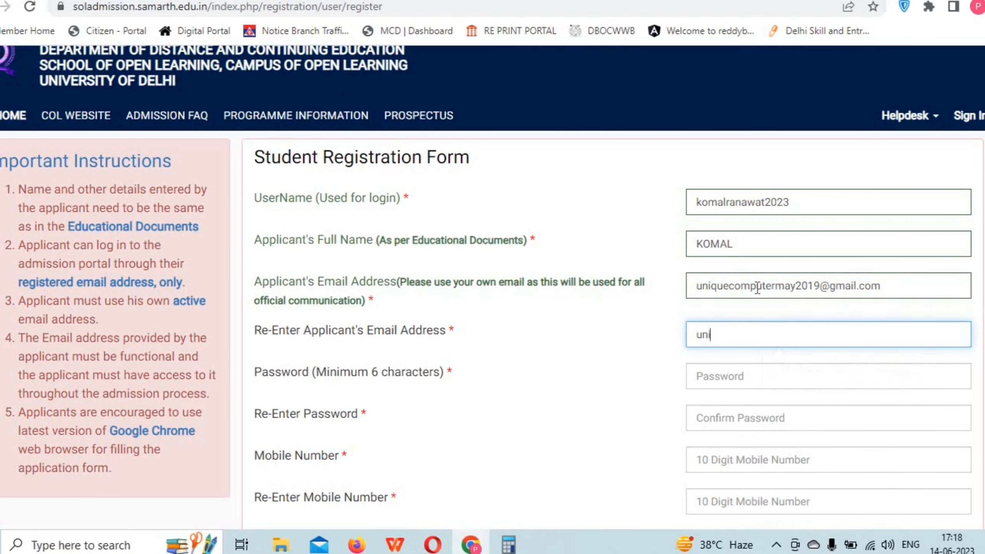
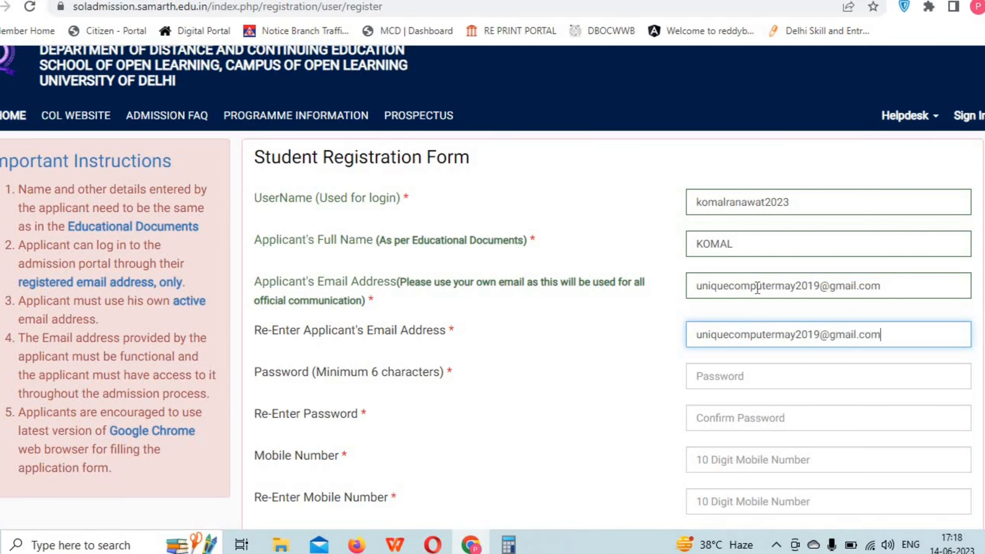
- Type the account password and begin retyping it in Re-Enter Password
key("Tab")
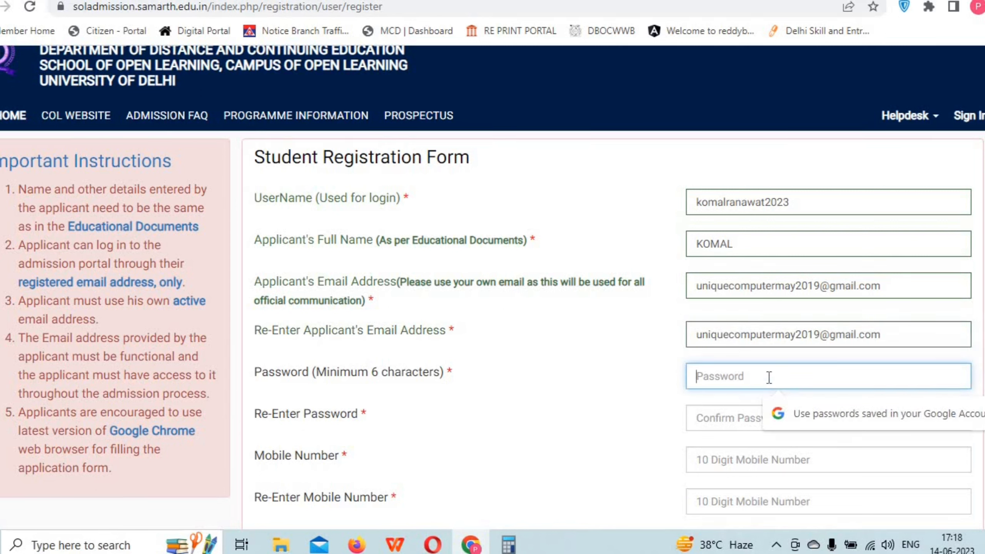
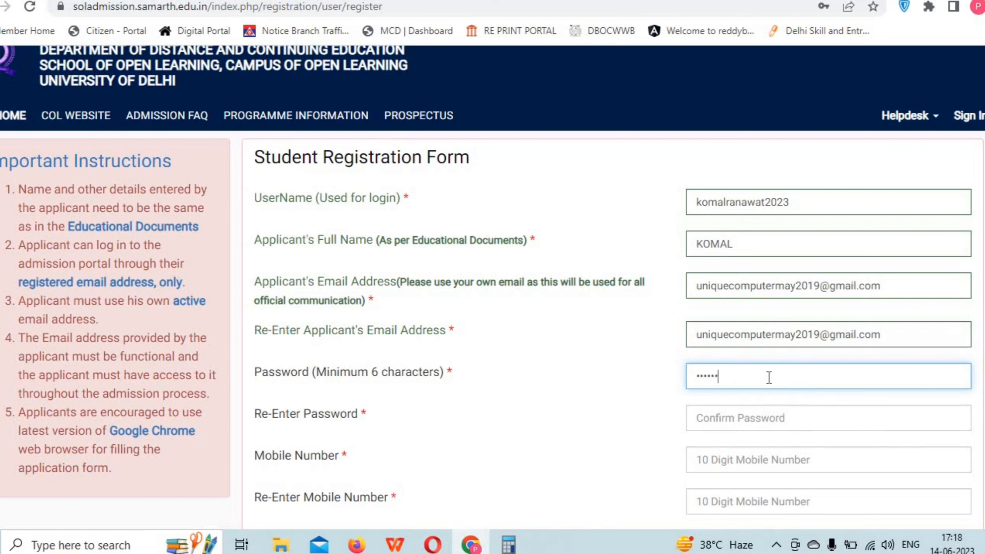
key("Tab")
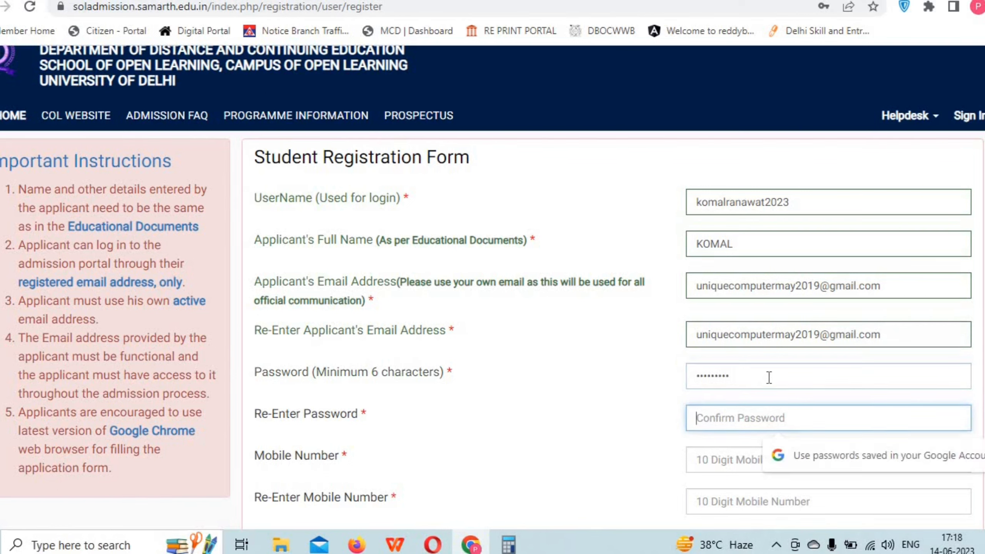
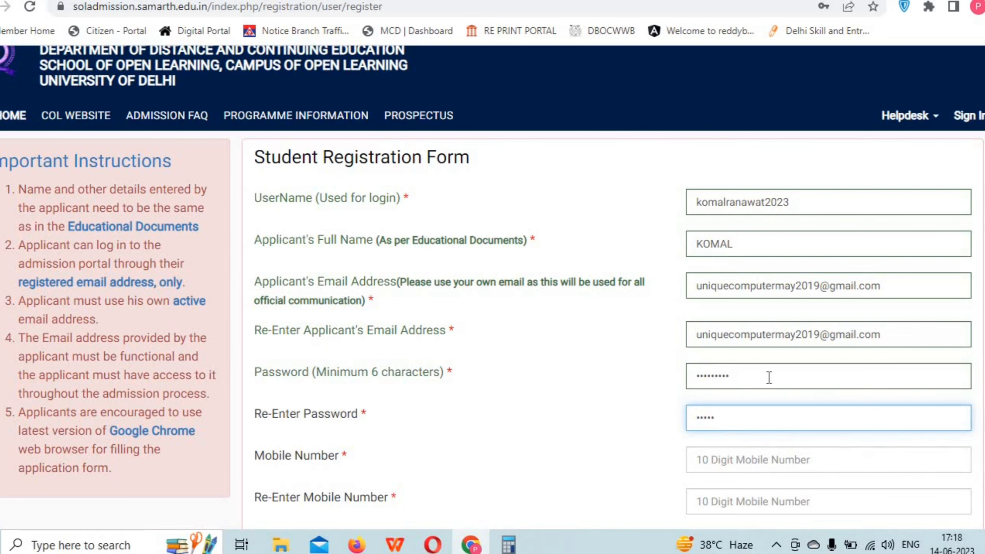
- Enter the applicant's mobile number in both Mobile fields
scroll(493, 287, "down", 5)
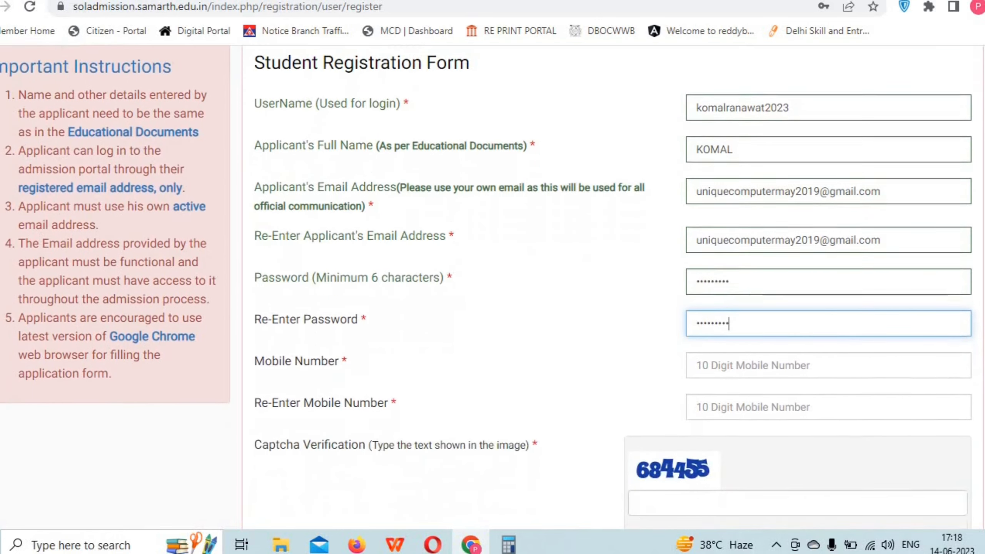
scroll(493, 287, "down", 1)
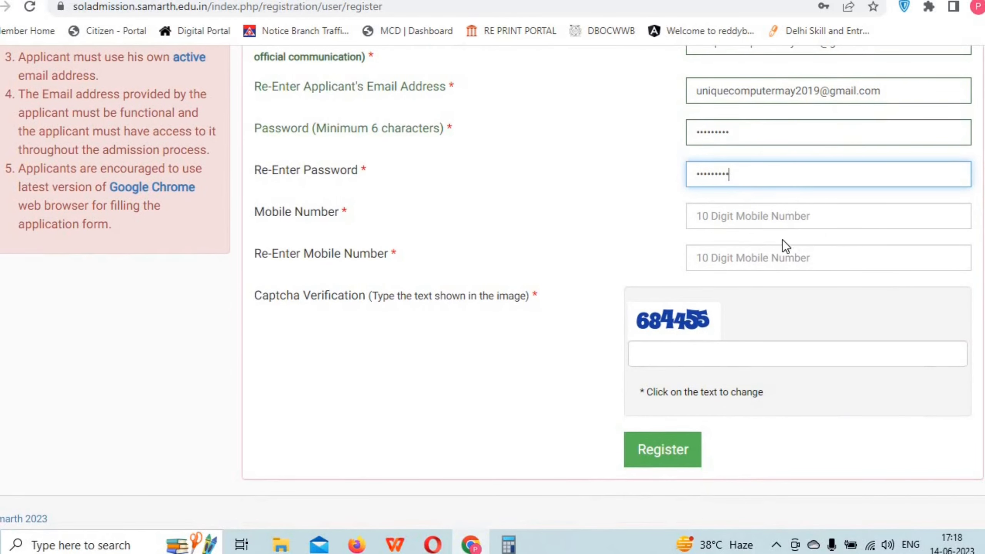
left_click(743, 217)
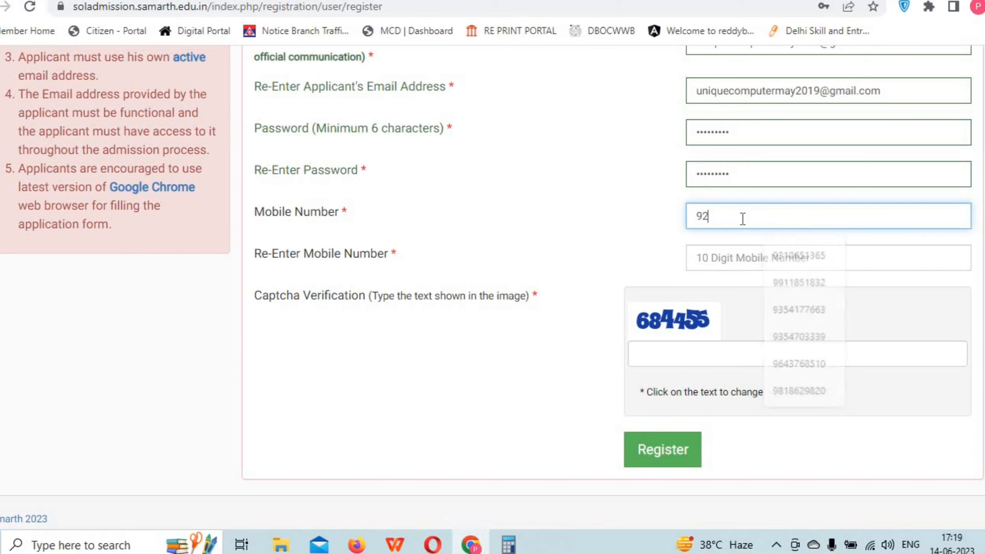
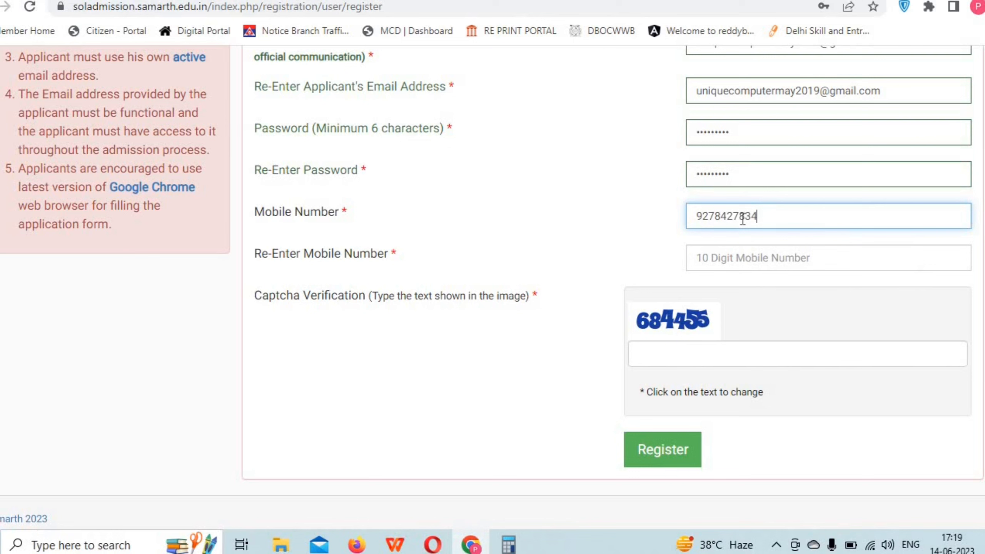
key("Tab")
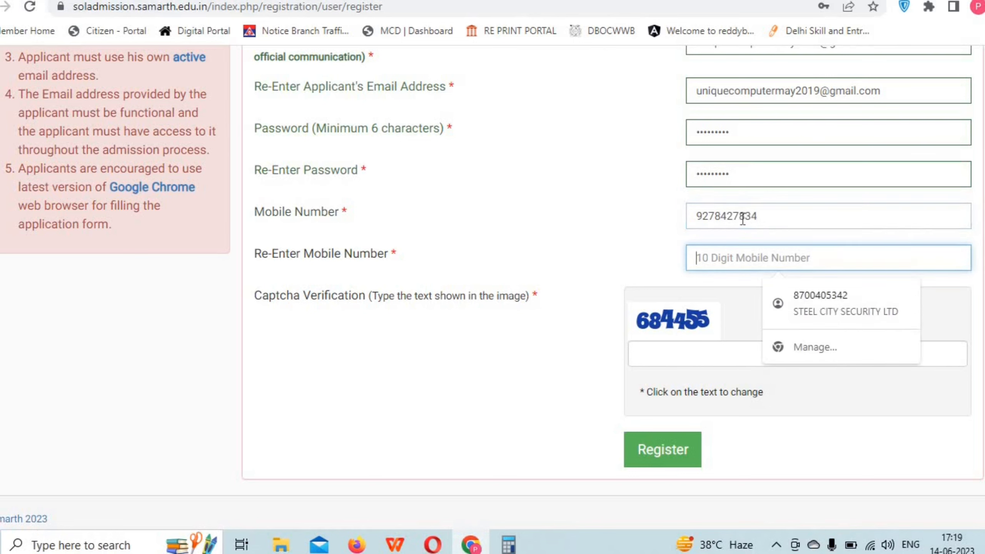
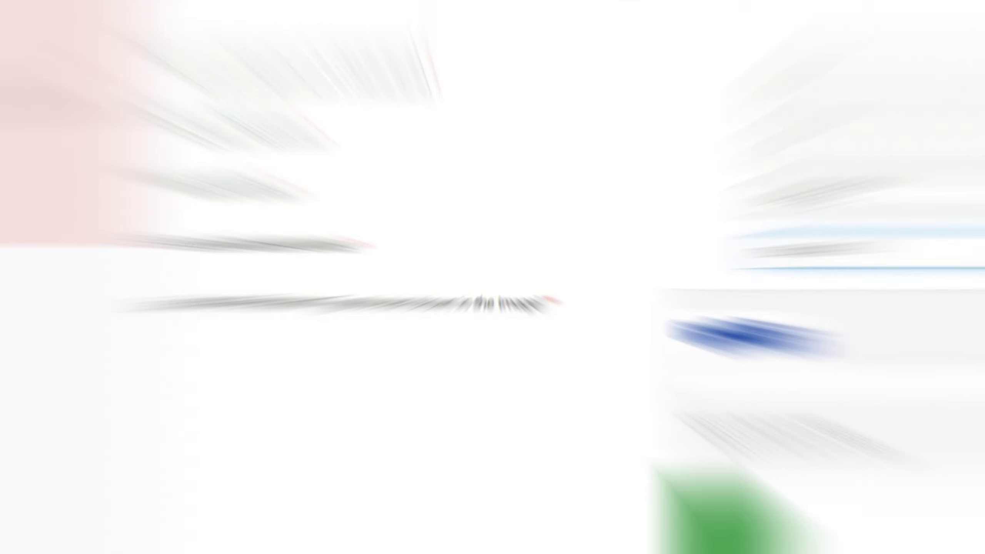
- Fill in the captcha digits and submit the registration with Register
left_click(677, 342)
type("6")
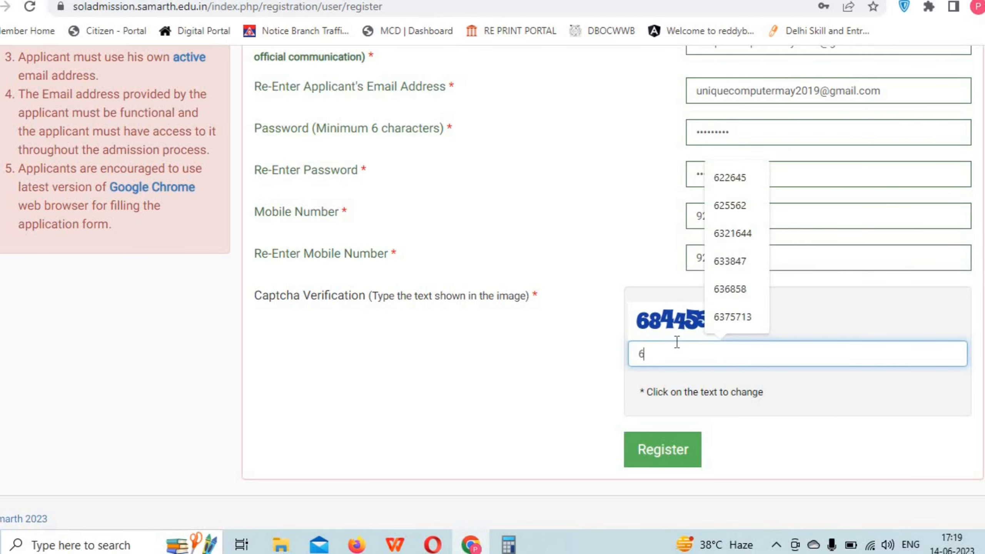
type("84455")
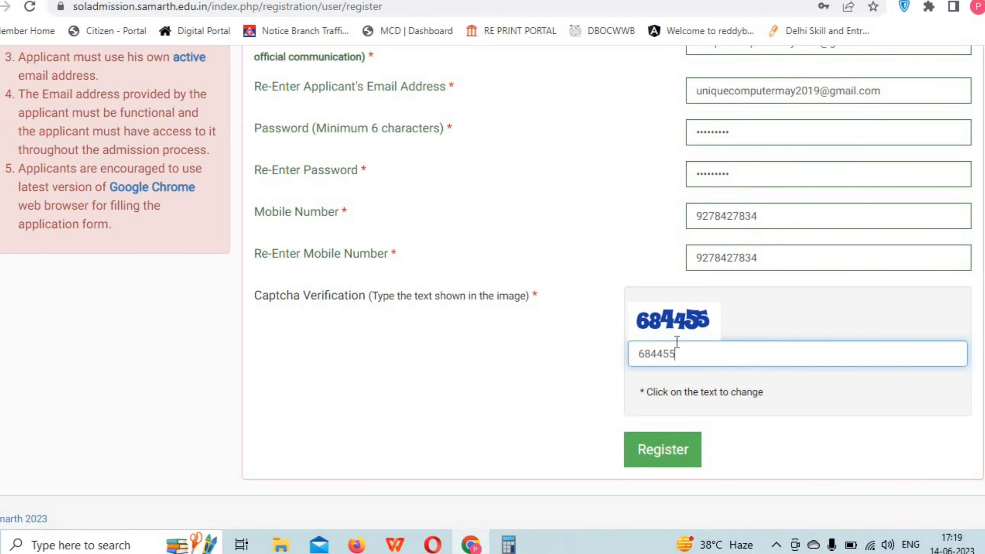
left_click(553, 340)
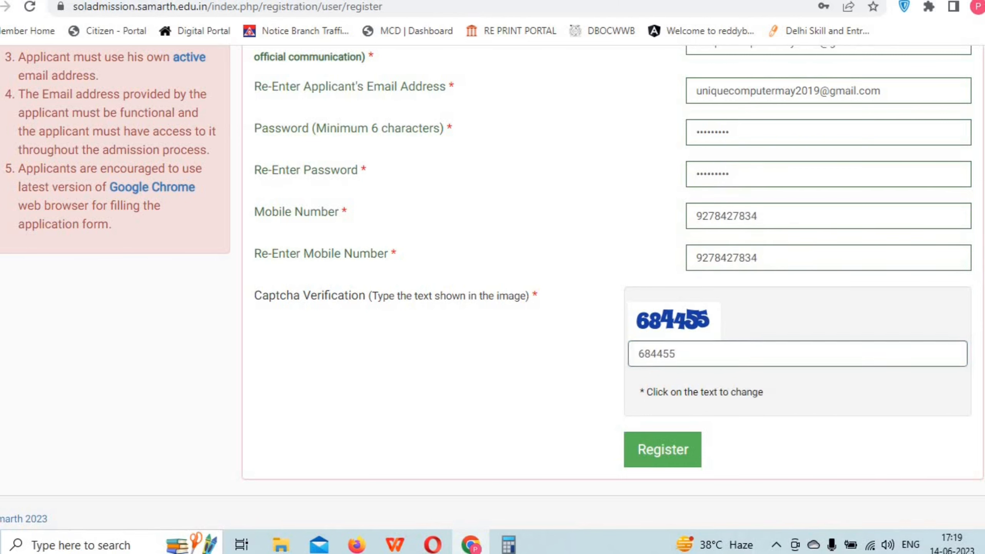
scroll(674, 436, "up", 4)
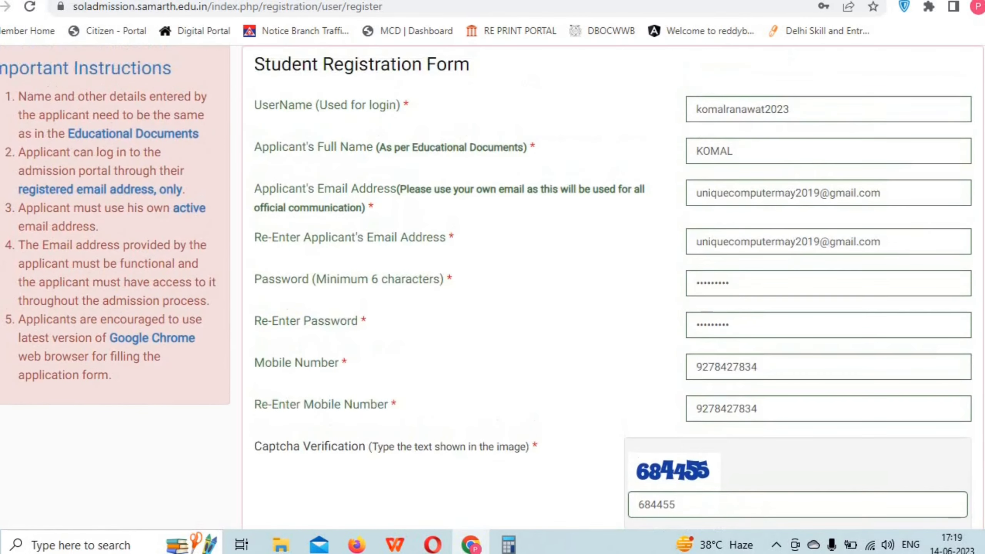
scroll(675, 437, "down", 4)
left_click(674, 437)
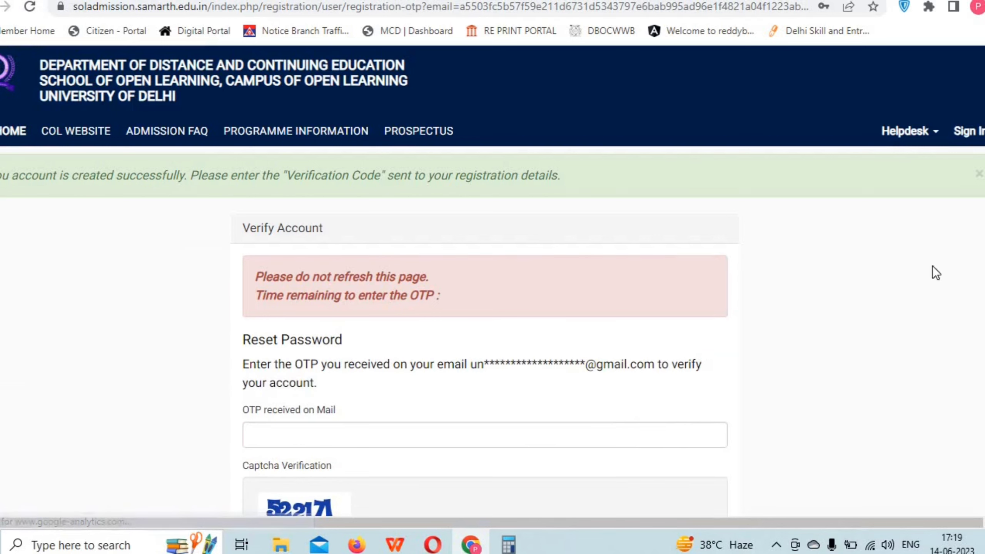
- Read the account-created banner on Verify Account and scroll down to the OTP fields
scroll(493, 281, "down", 2)
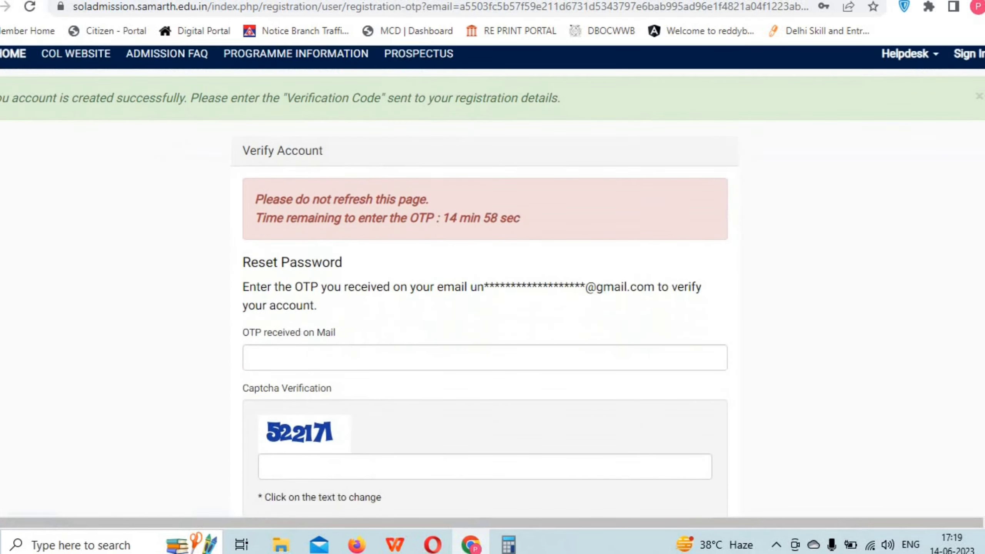
left_click_drag(55, 128, 562, 125)
left_click(562, 125)
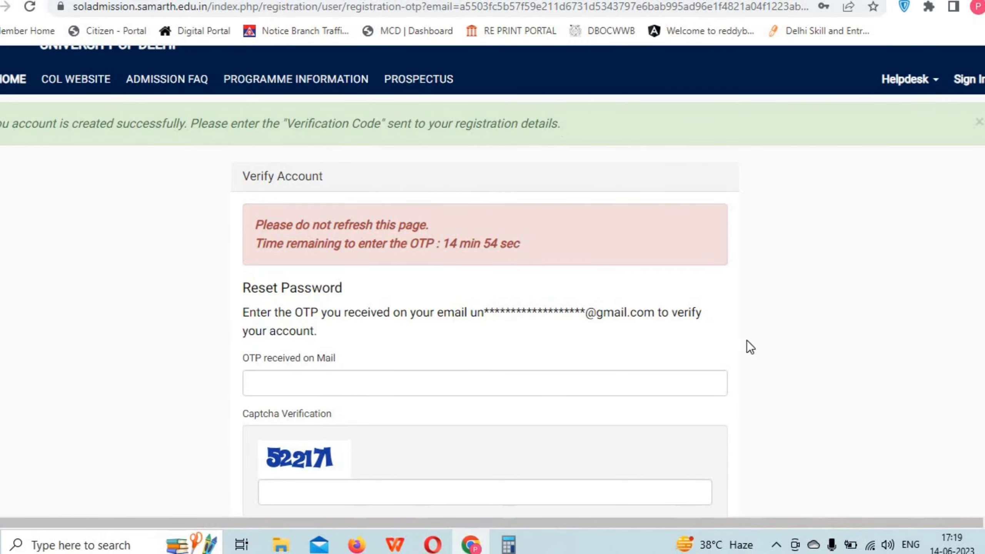
scroll(493, 282, "down", 2)
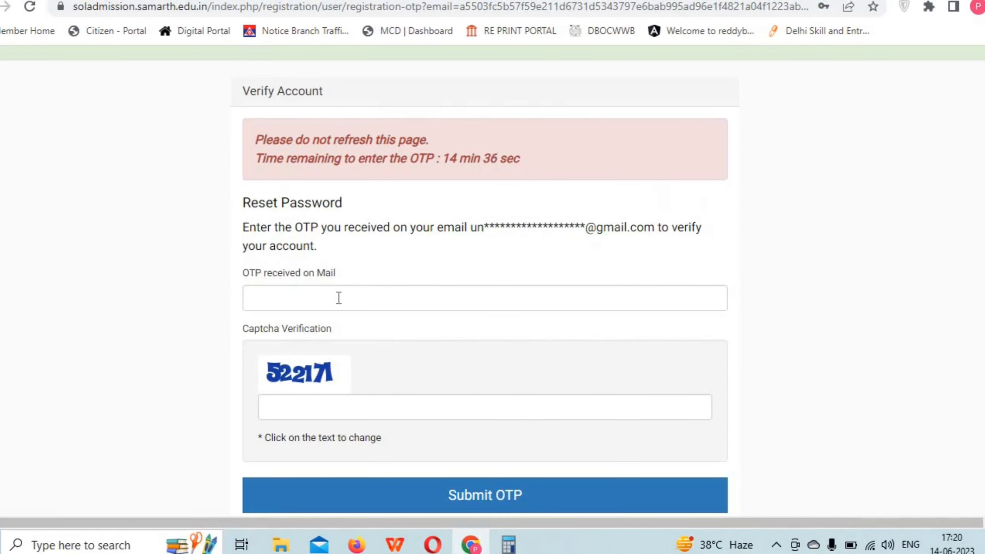
- Switch Google to the account used for registration and open its Gmail inbox
left_click(338, 298)
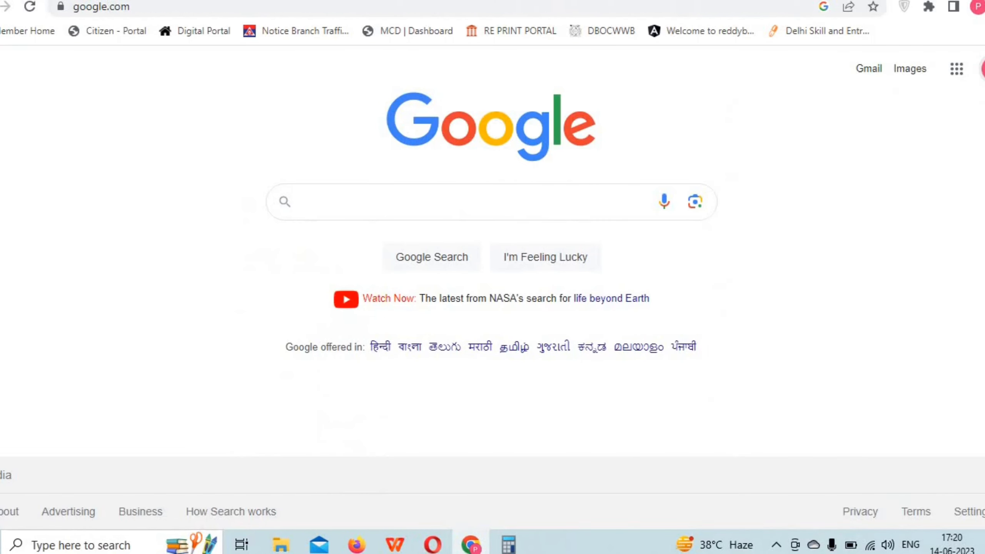
left_click(981, 71)
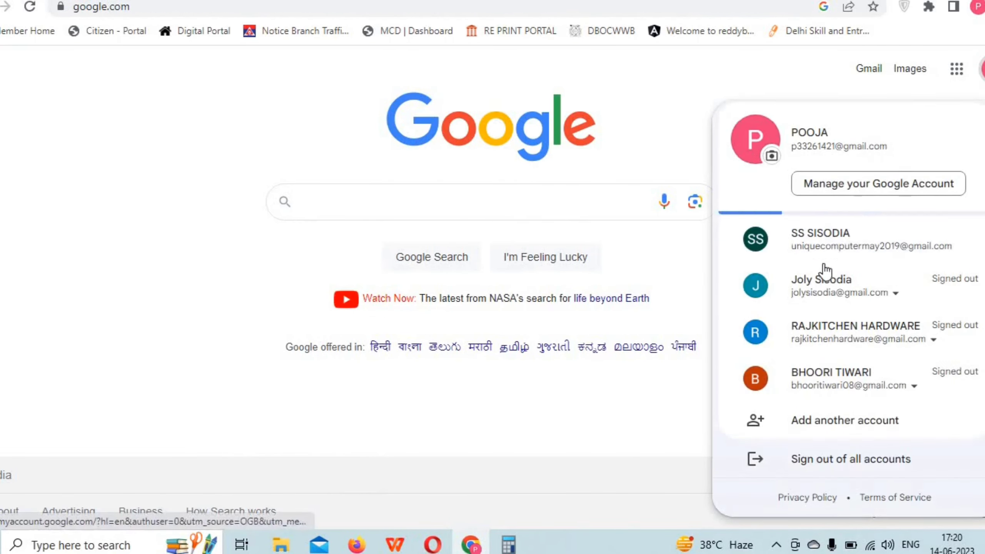
left_click(828, 245)
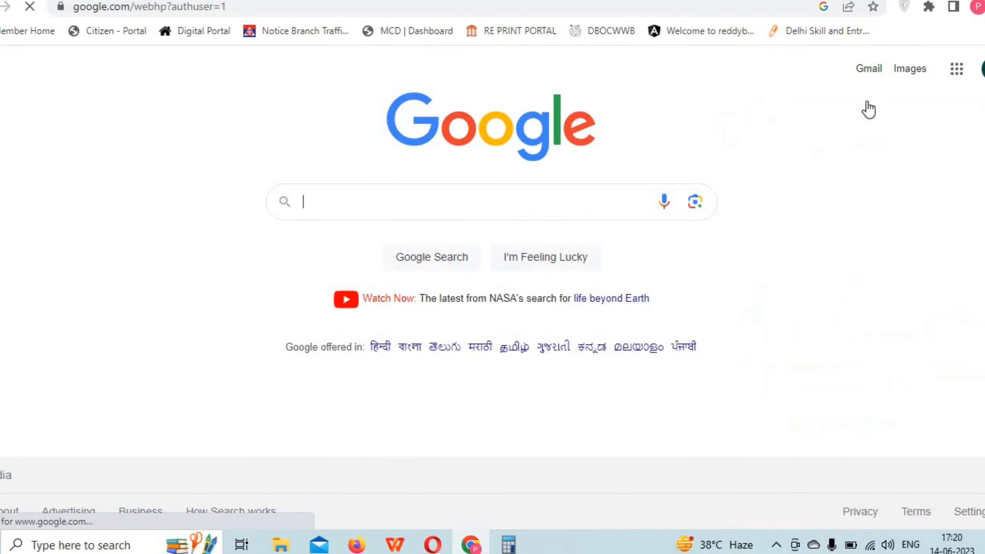
left_click(869, 68)
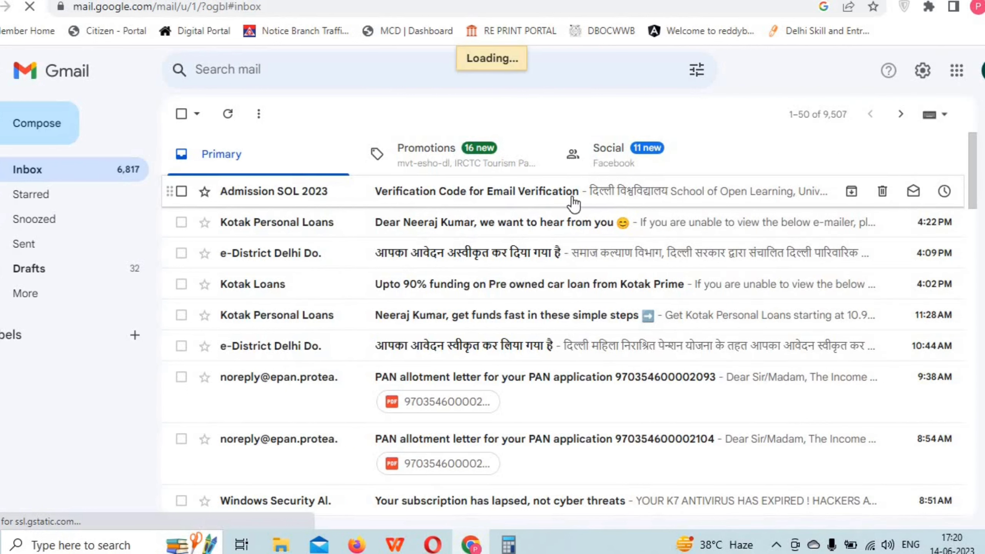
- Open the 'Verification Code for Email Verification' message and locate its OTP line
left_click(558, 198)
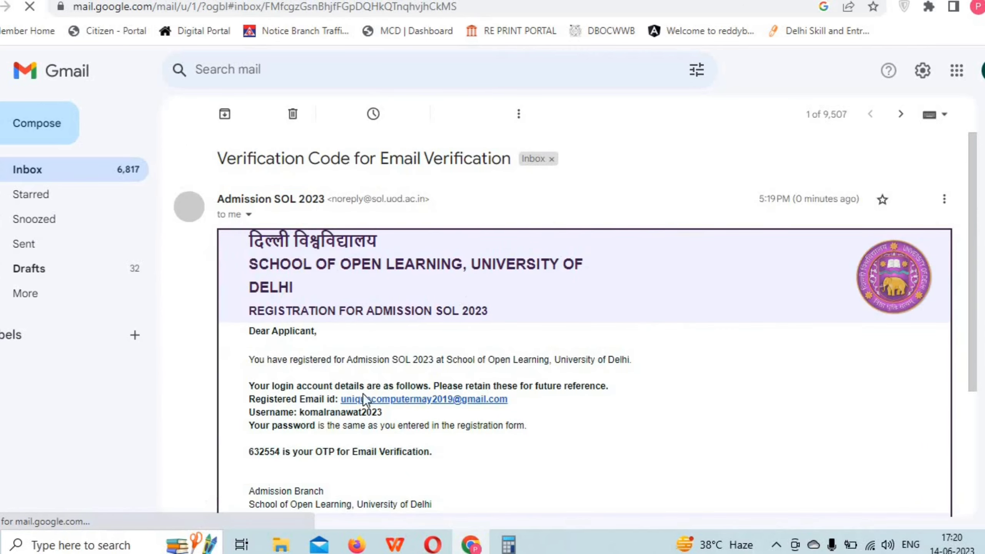
left_click_drag(366, 274, 578, 435)
left_click(620, 429)
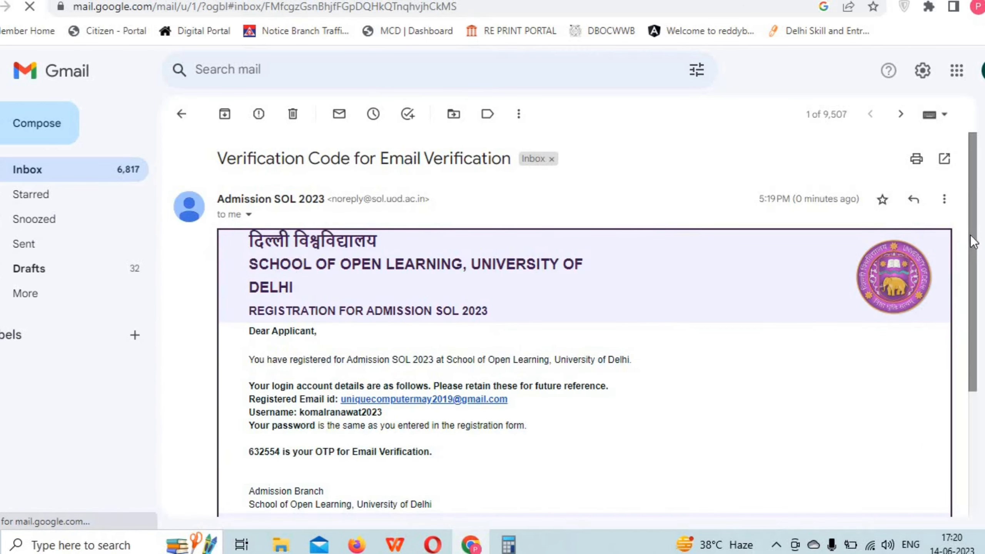
scroll(290, 307, "down", 5)
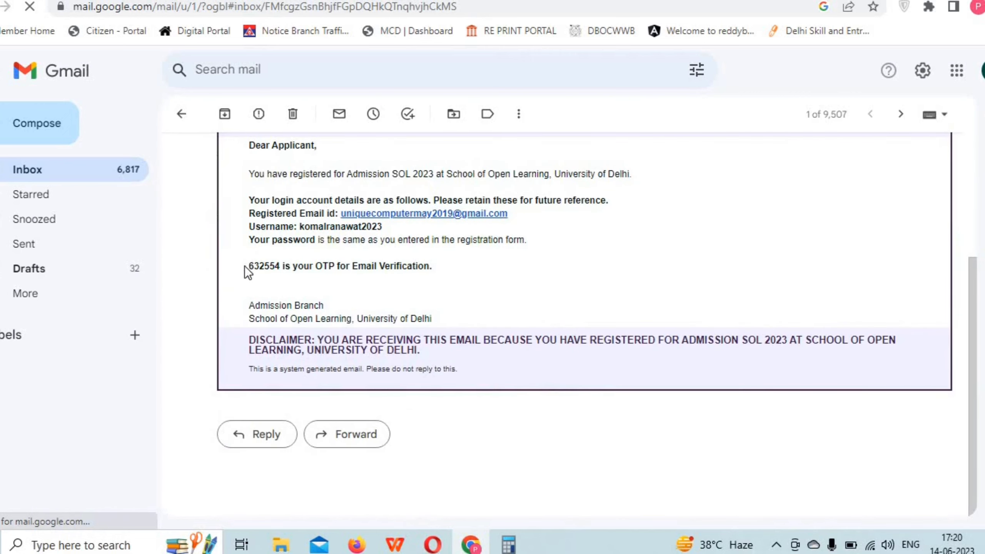
left_click_drag(244, 266, 285, 267)
- Back on the Verify Account tab, enter the emailed OTP and the shown captcha, then submit
left_click(261, 281)
left_click(604, 1)
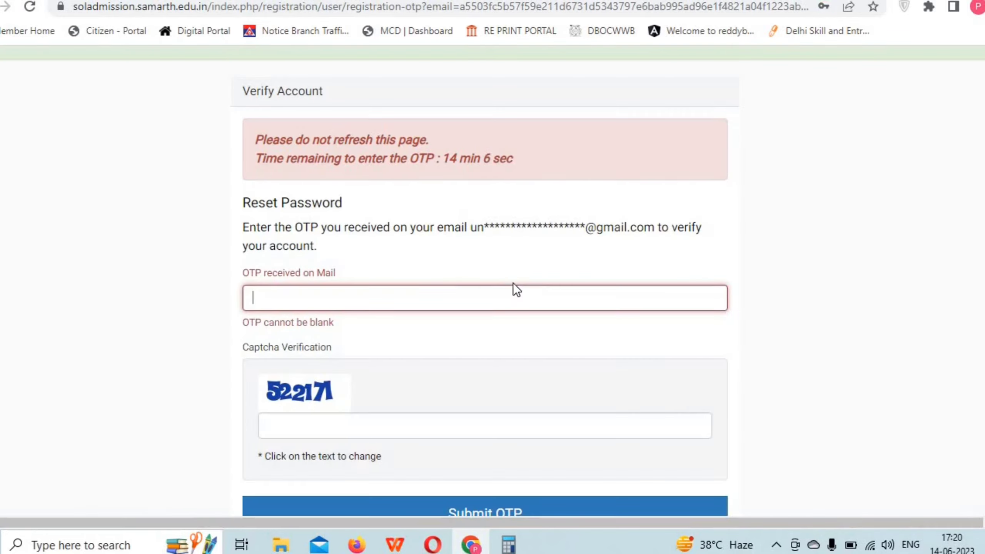
left_click(301, 302)
left_click(301, 302)
left_click(359, 426)
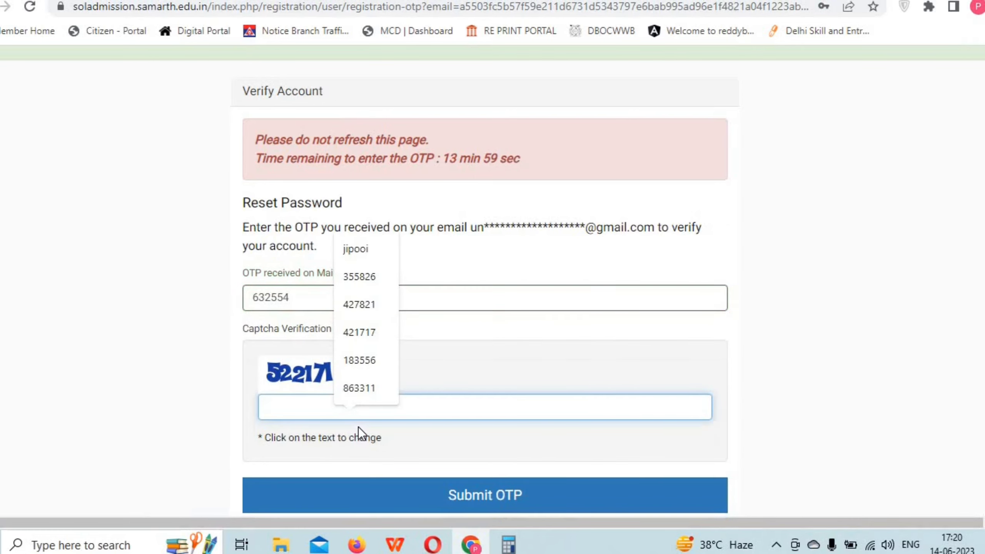
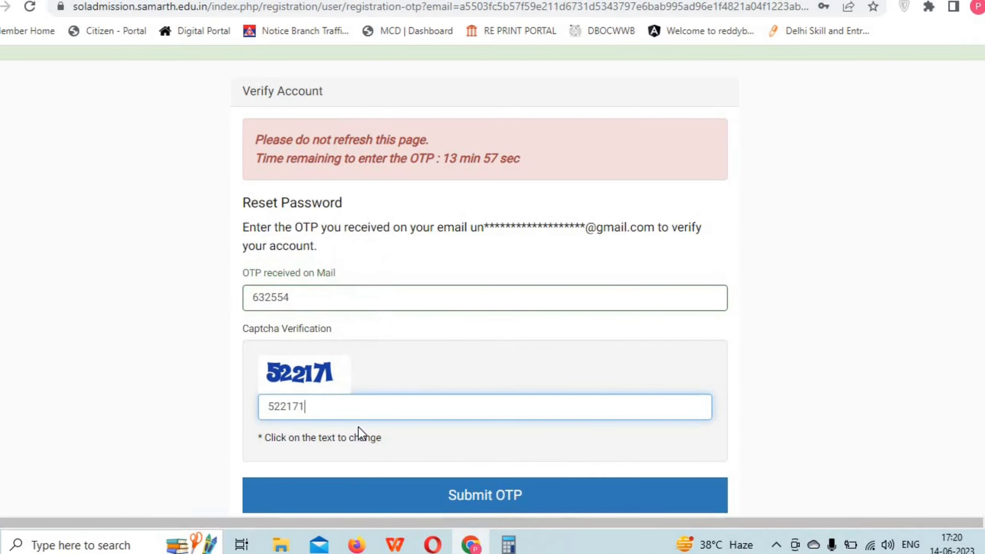
left_click(513, 495)
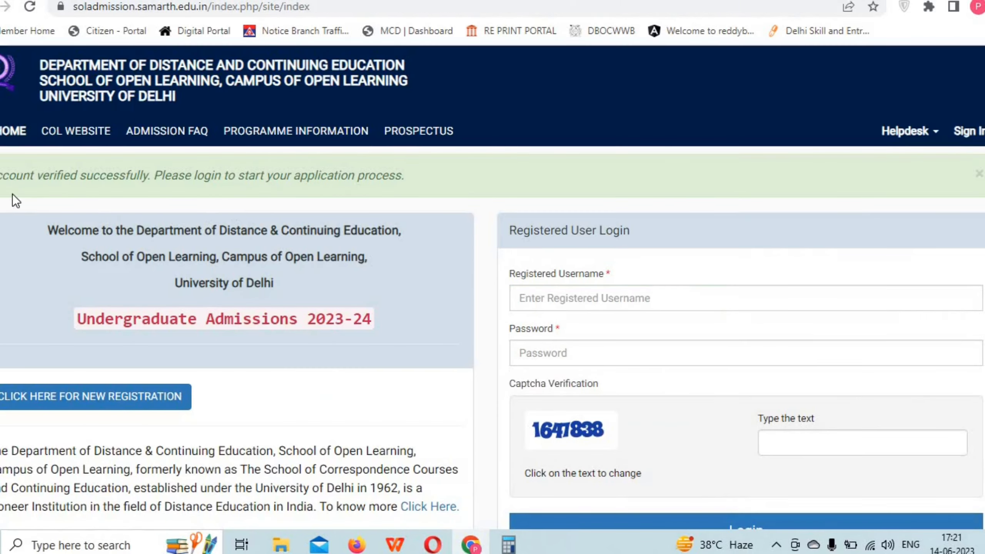
- Log in with the registered username, account password and the displayed captcha
left_click_drag(2, 176, 412, 181)
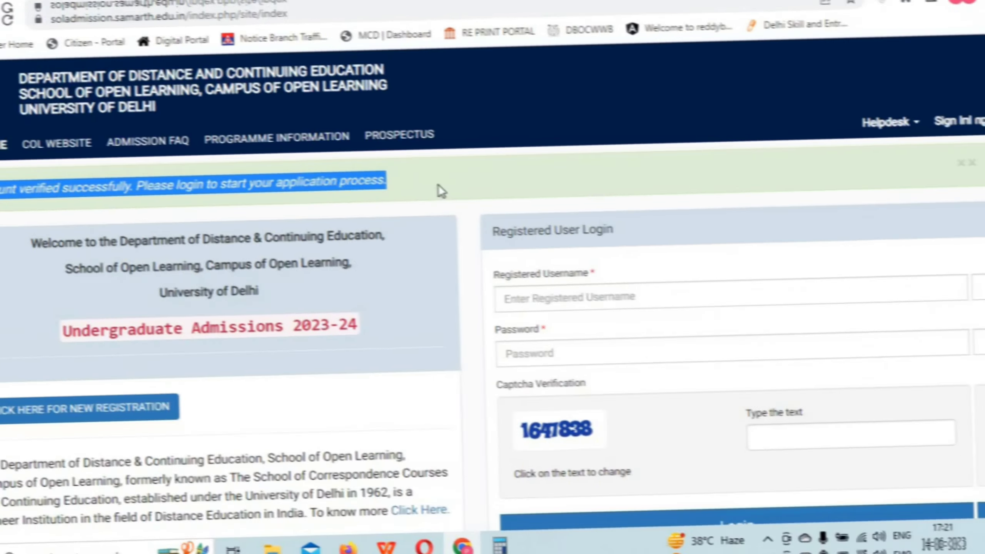
left_click(437, 184)
left_click(596, 298)
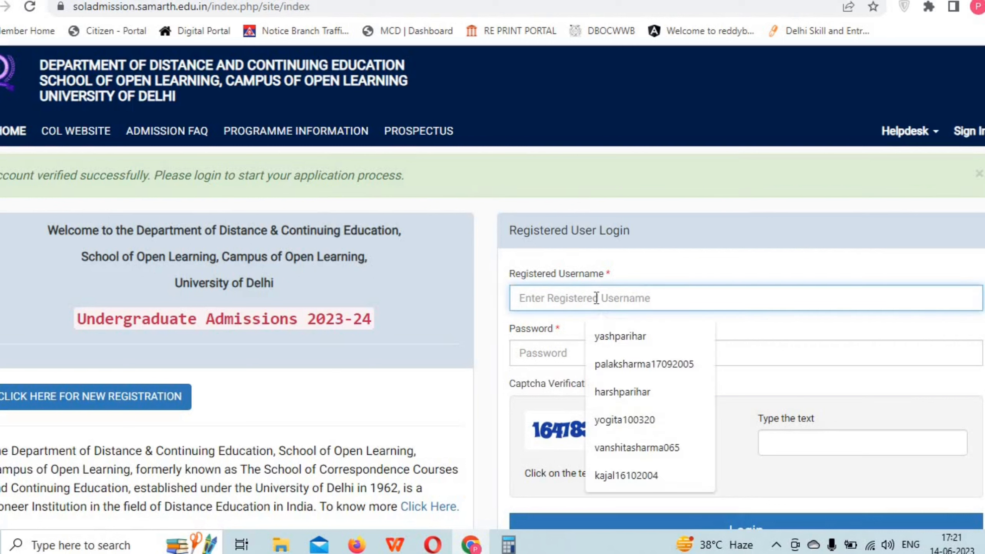
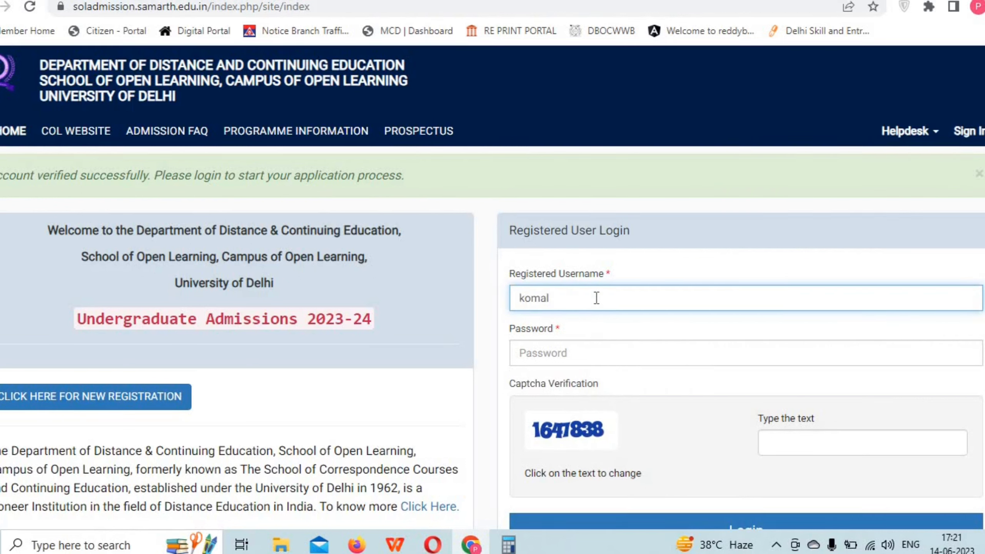
key("Tab")
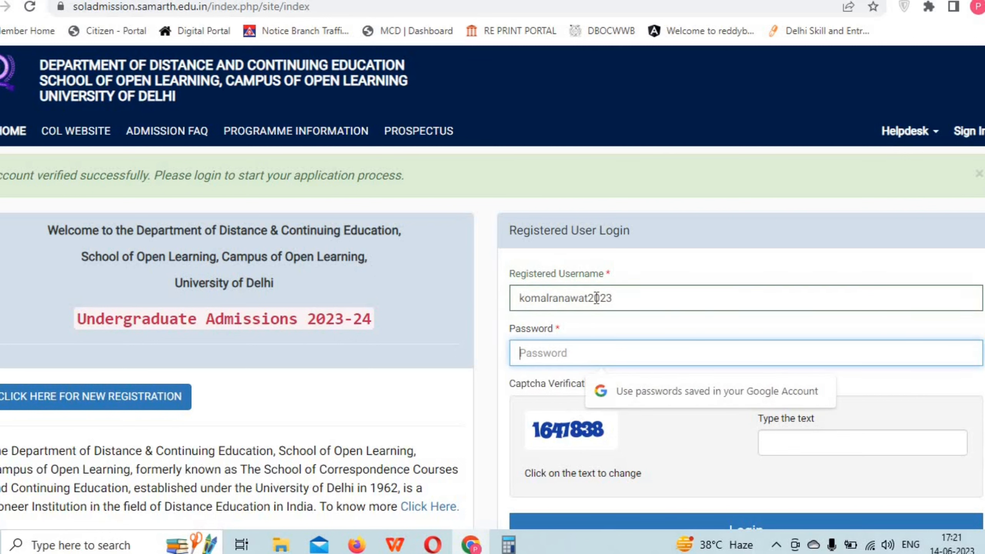
type("k")
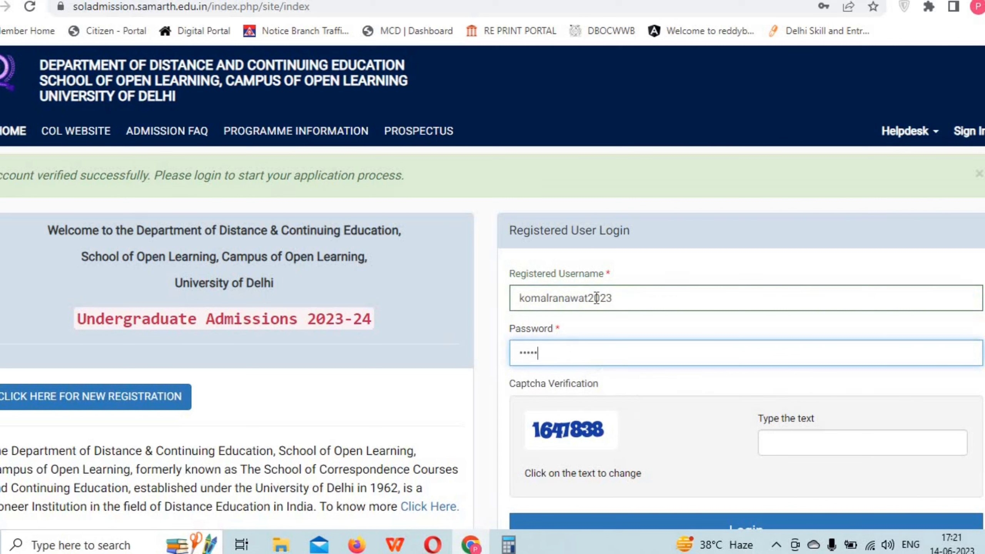
type("••")
left_click(811, 445)
type("164")
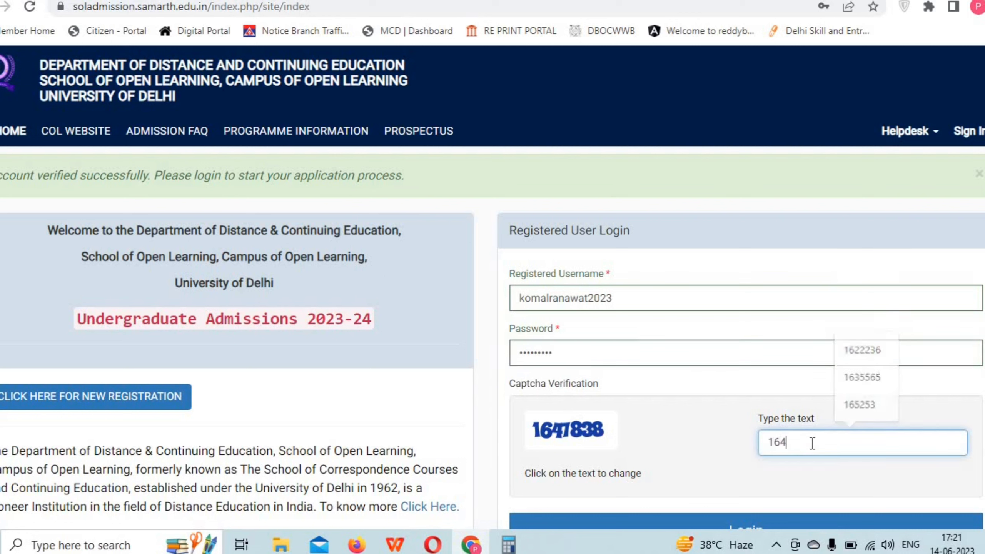
type("7838")
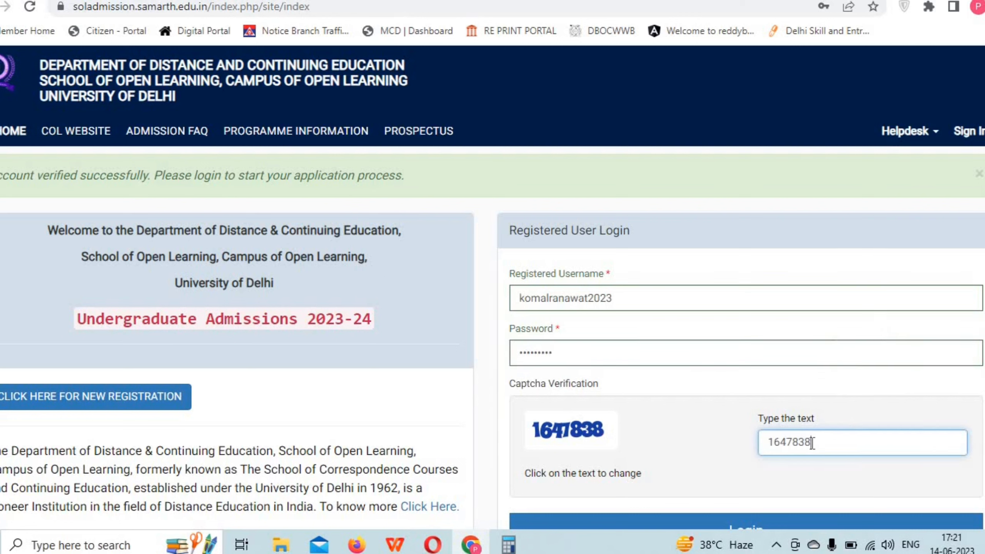
scroll(601, 222, "down", 3)
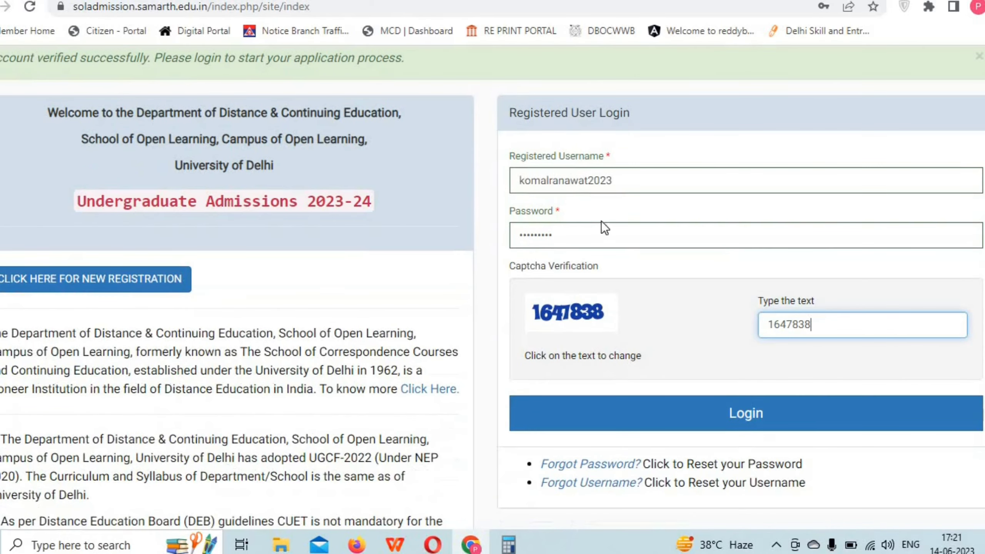
left_click_drag(613, 183, 474, 185)
left_click(746, 414)
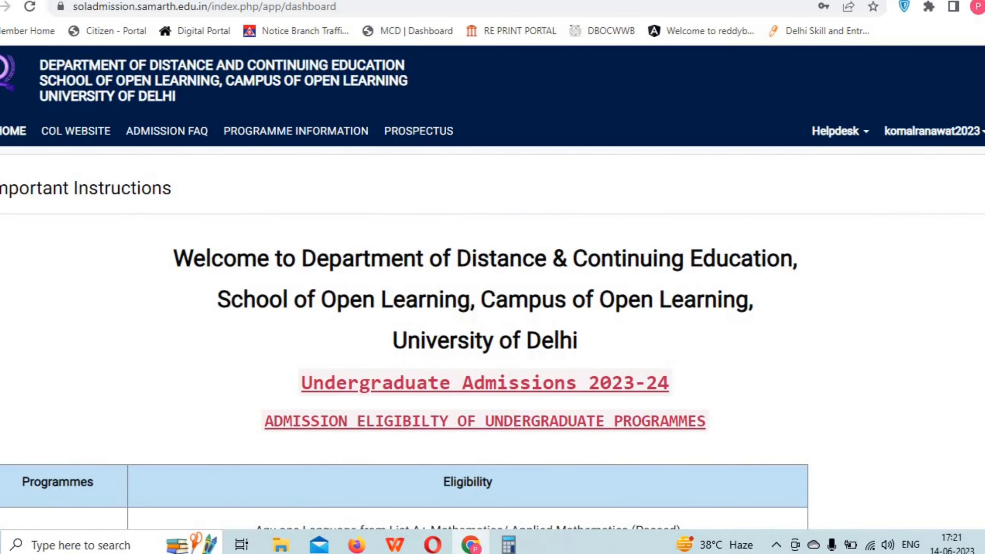
- Scroll to the fee table and highlight B.Com.(Hons) with its Rs.8,320/- annual fee
scroll(492, 289, "down", 8)
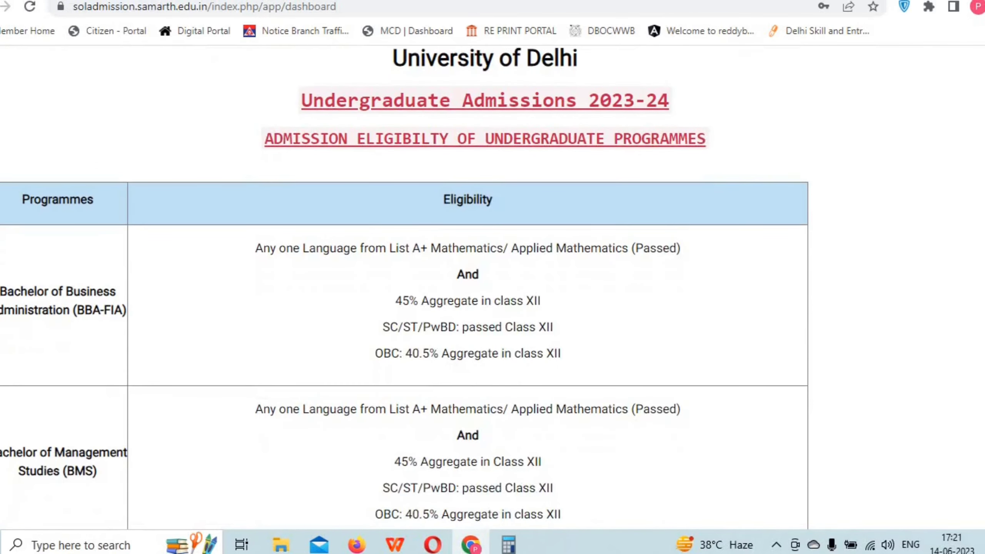
scroll(492, 289, "down", 3)
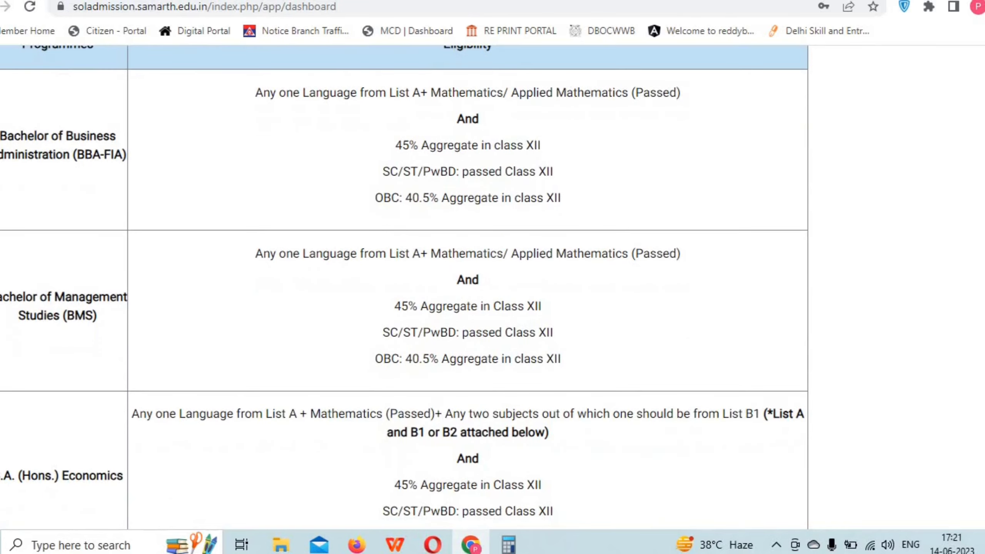
scroll(492, 290, "up", 2)
scroll(493, 290, "down", 11)
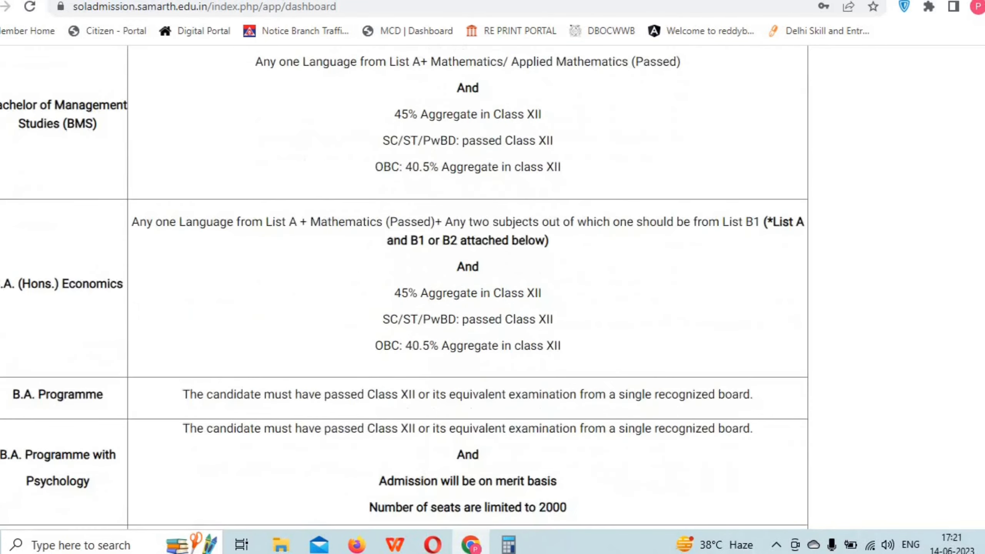
scroll(492, 289, "down", 3)
scroll(493, 289, "down", 20)
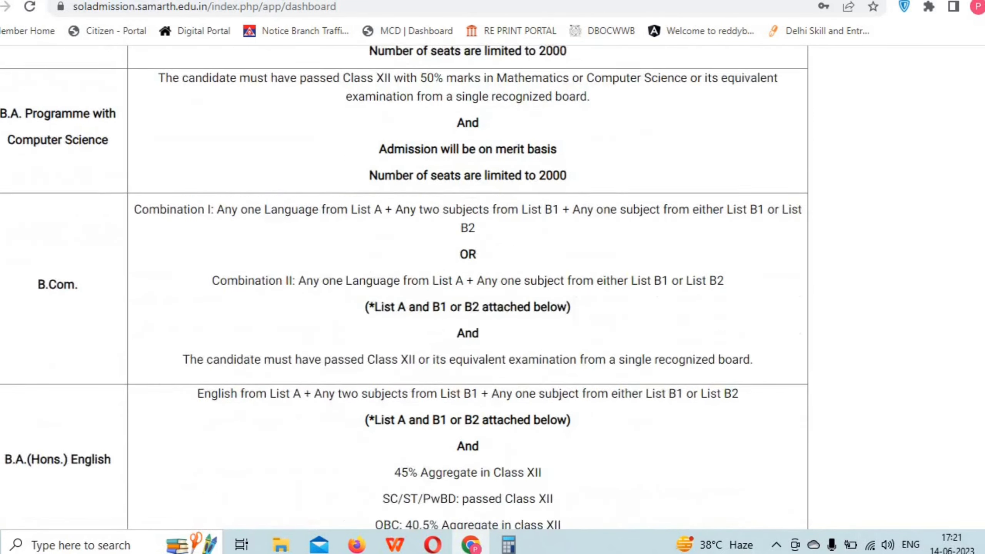
scroll(492, 289, "down", 7)
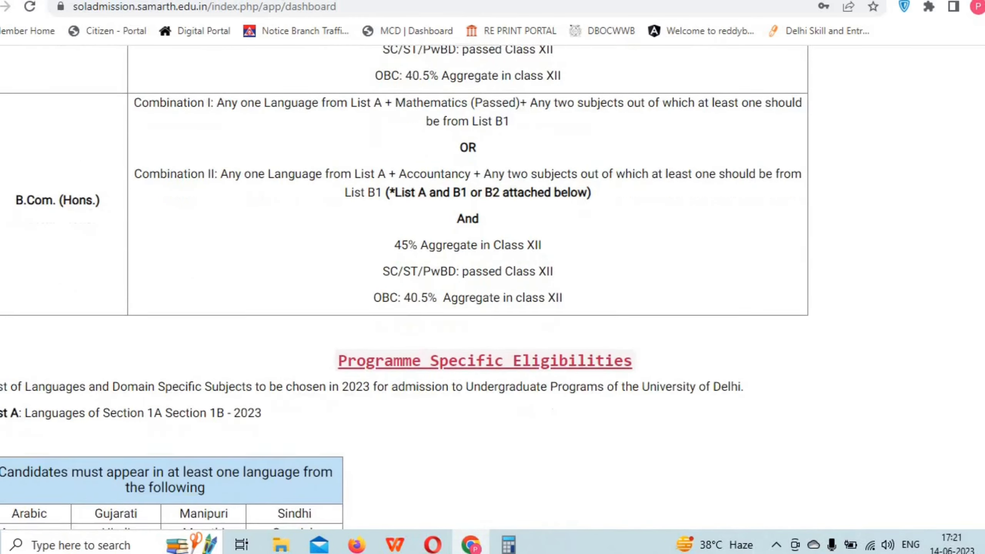
scroll(492, 290, "down", 13)
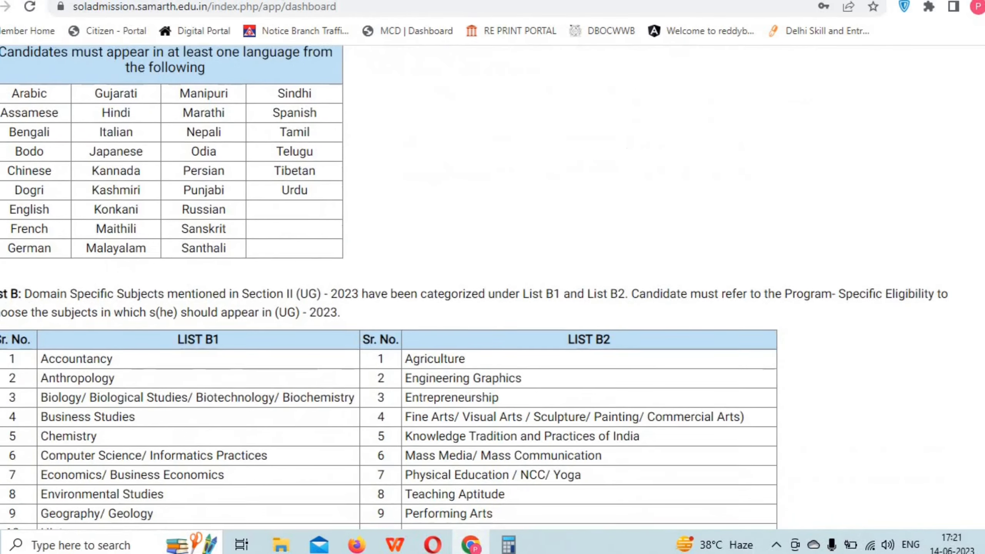
scroll(492, 289, "down", 10)
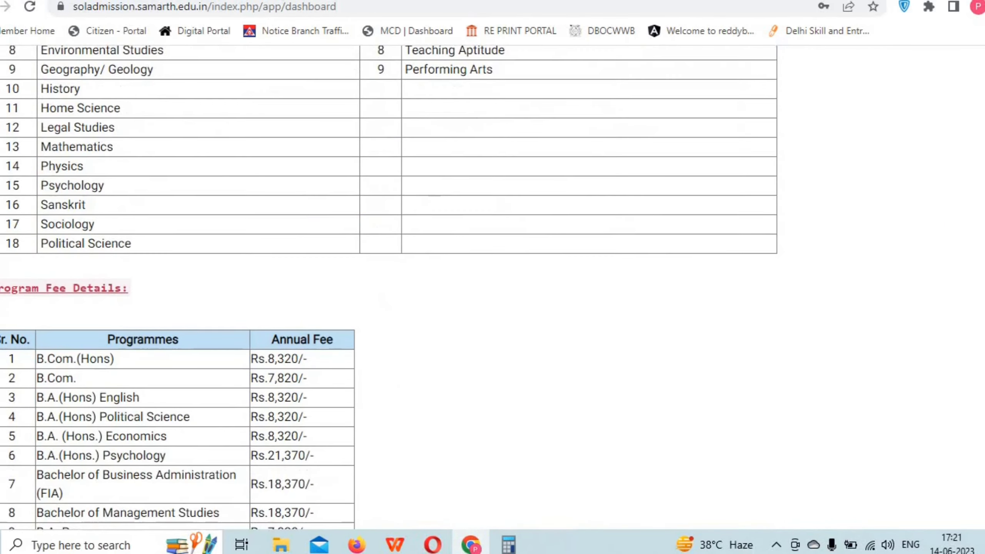
scroll(981, 458, "down", 2)
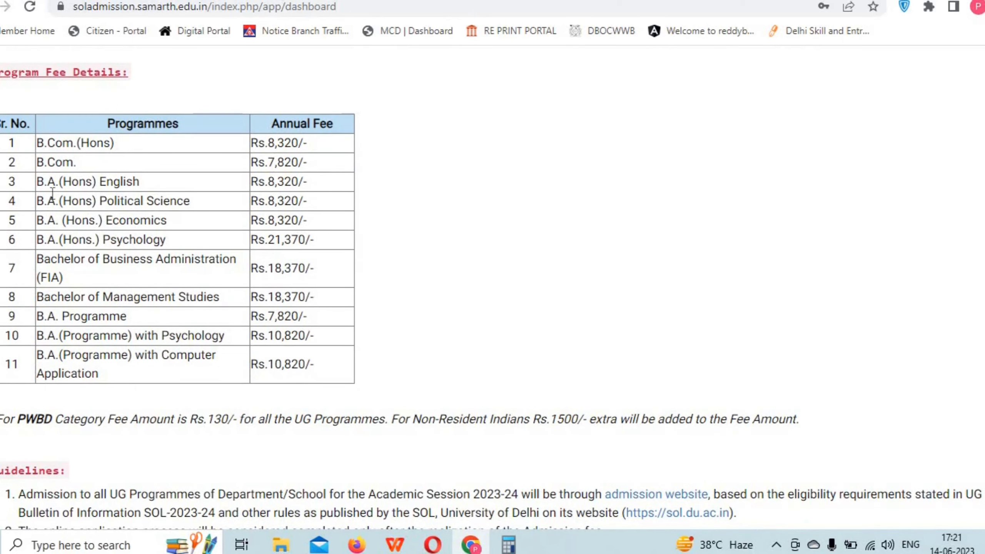
triple_click(86, 143)
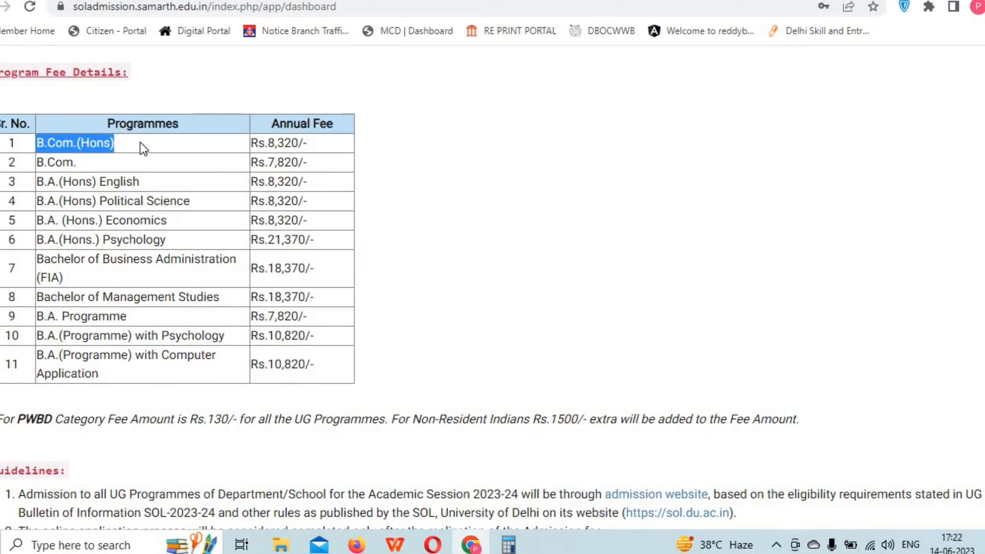
left_click(140, 142)
triple_click(265, 143)
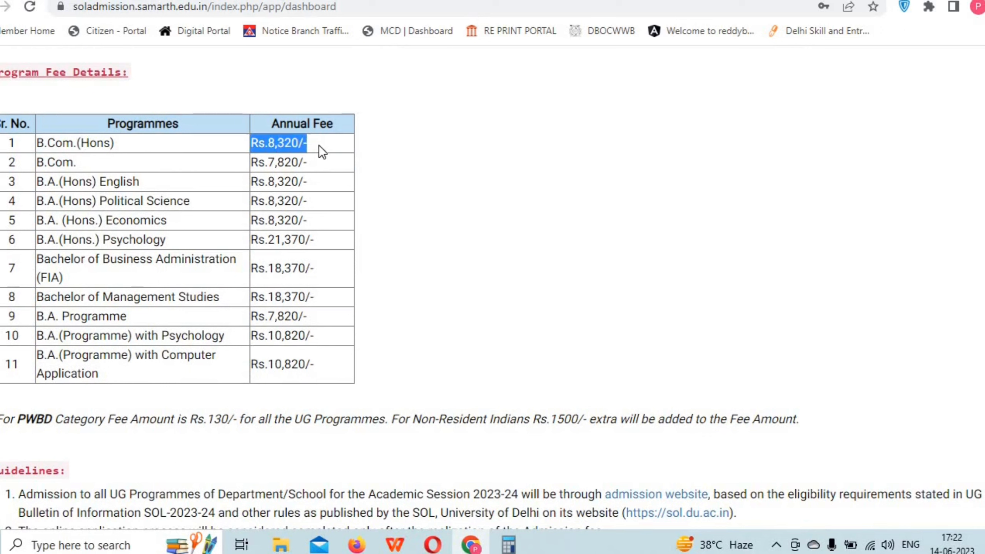
left_click(336, 144)
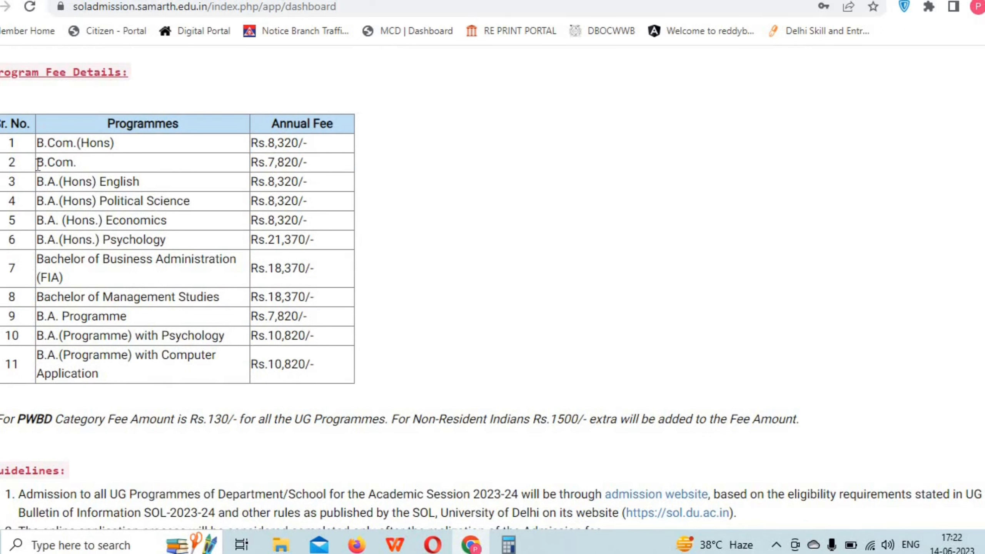
- Highlight the B.Com., B.A.(Hons) English, Political Science and Economics names and fees
left_click_drag(38, 163, 99, 167)
left_click_drag(265, 163, 308, 163)
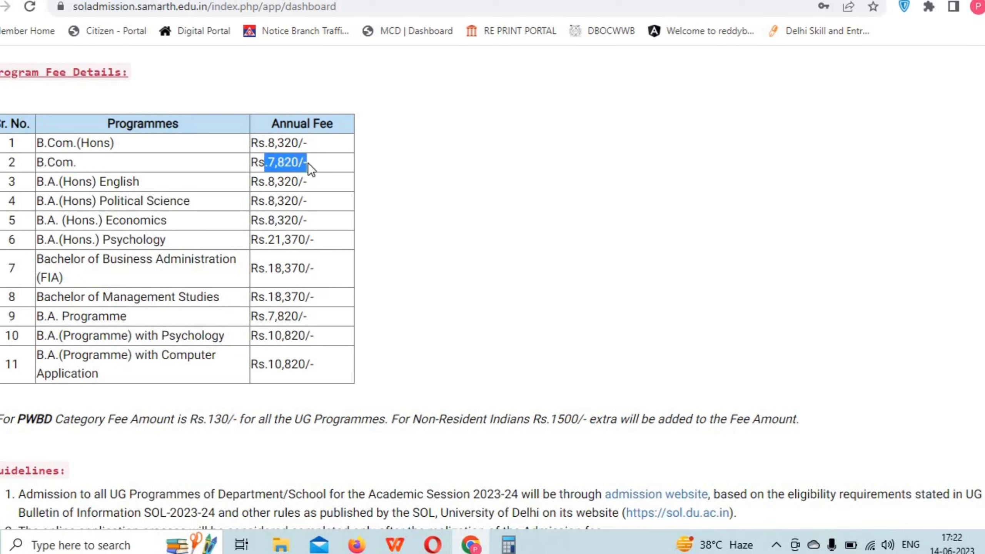
left_click(342, 162)
left_click_drag(37, 185, 183, 182)
left_click(262, 181)
left_click_drag(313, 180, 321, 177)
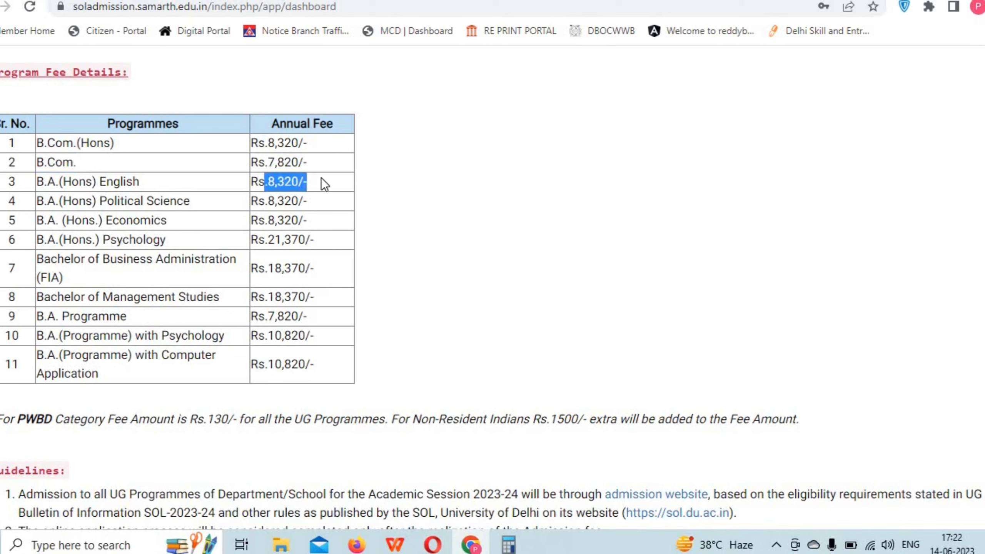
left_click(324, 177)
left_click_drag(38, 202, 325, 205)
left_click(325, 201)
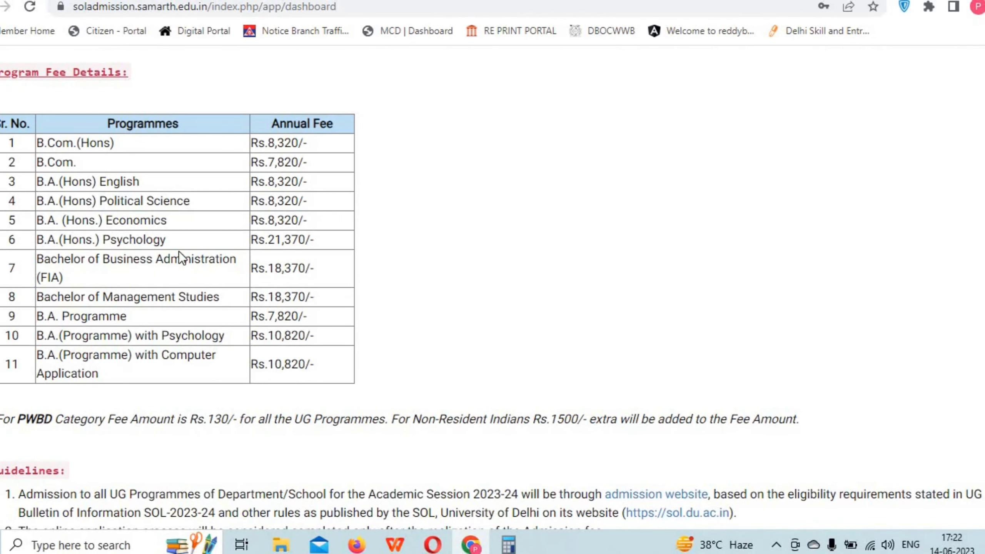
left_click_drag(36, 222, 171, 221)
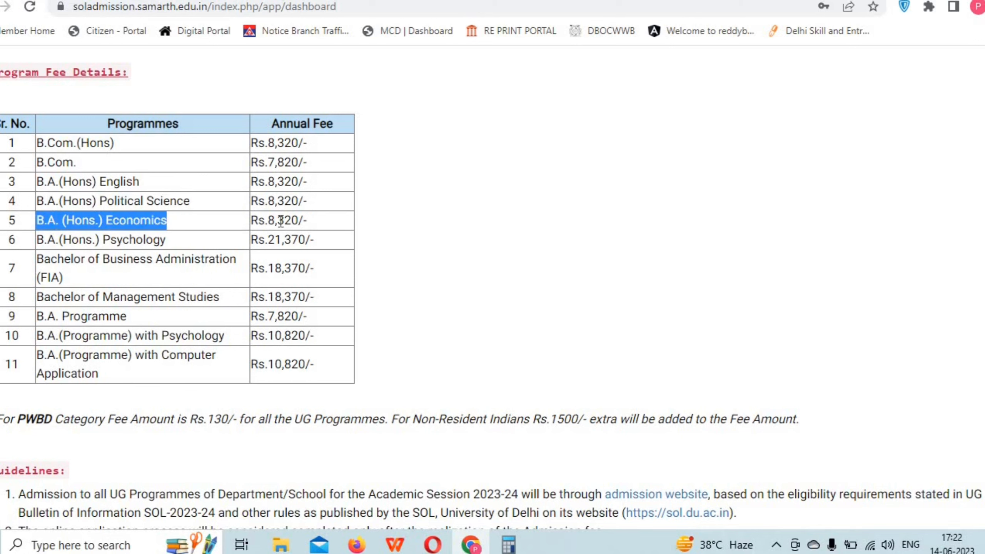
left_click_drag(265, 222, 312, 223)
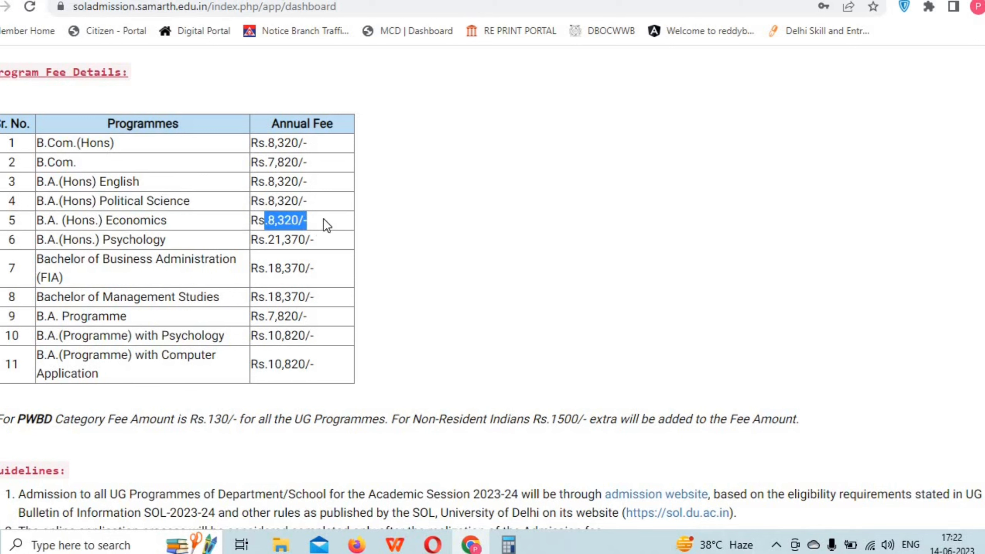
left_click(323, 219)
- Highlight the Psychology, BBA (FIA), BMS and B.A. Programme rows, then select the PWBD/NRI fee note
left_click_drag(36, 239, 167, 240)
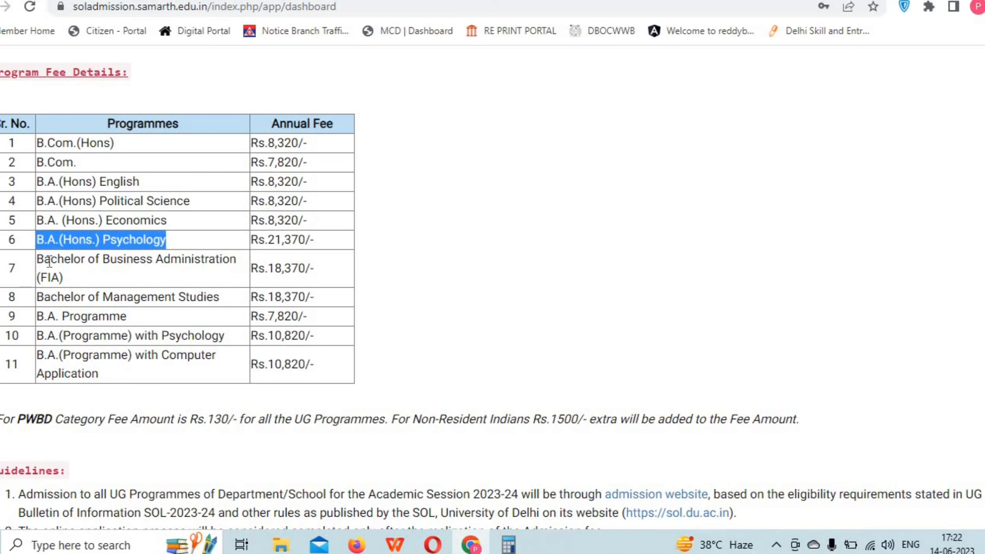
left_click_drag(37, 258, 314, 268)
left_click_drag(37, 297, 345, 292)
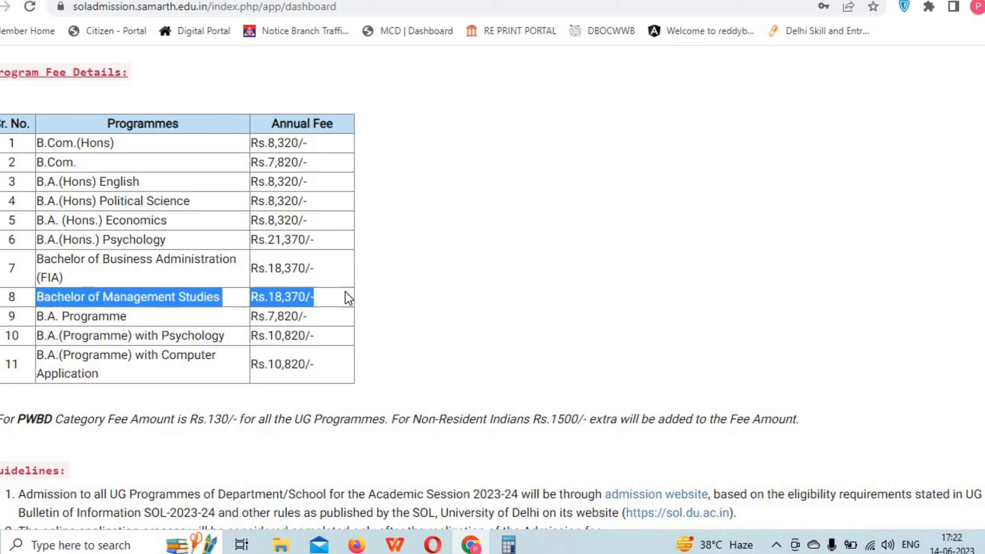
left_click(342, 294)
left_click_drag(34, 319, 195, 319)
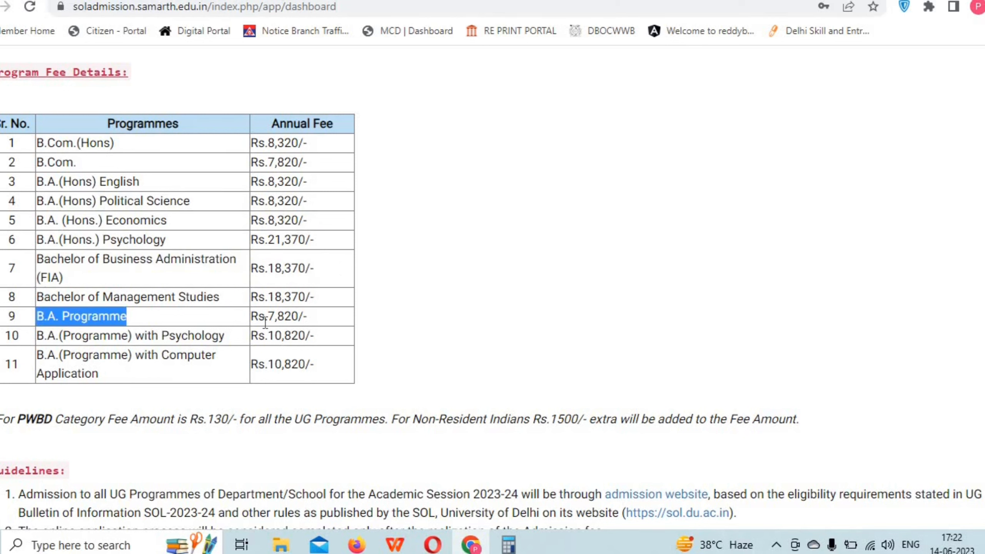
left_click_drag(264, 317, 315, 316)
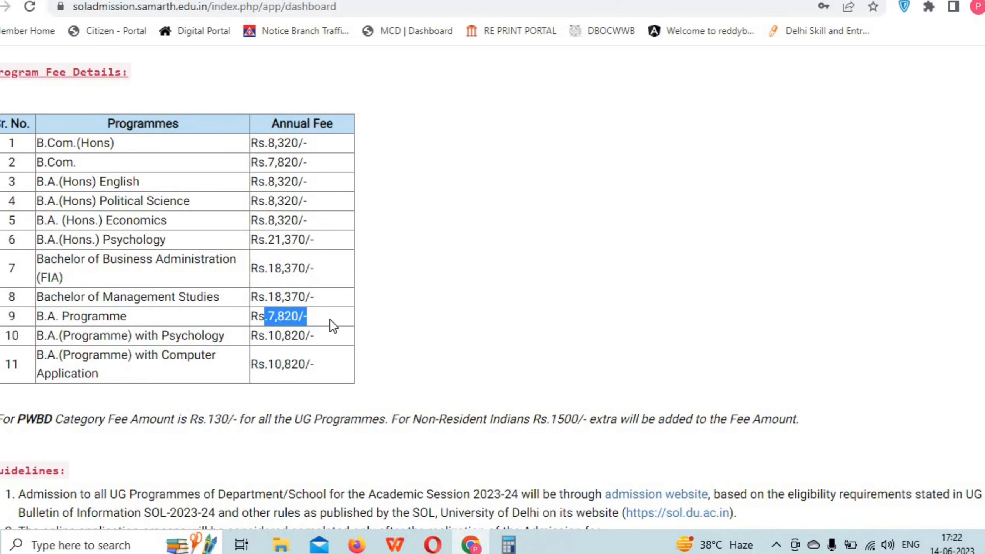
left_click(329, 319)
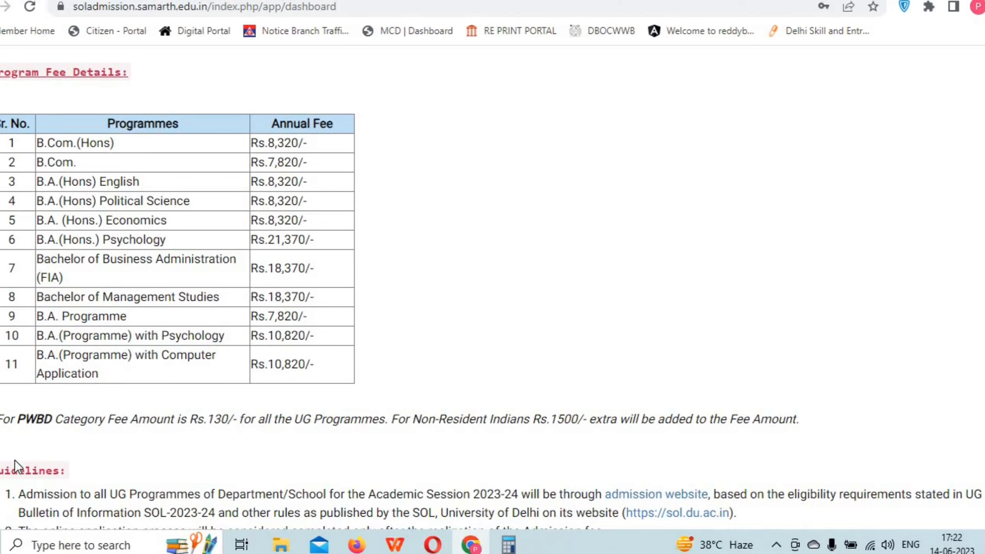
left_click_drag(2, 419, 853, 421)
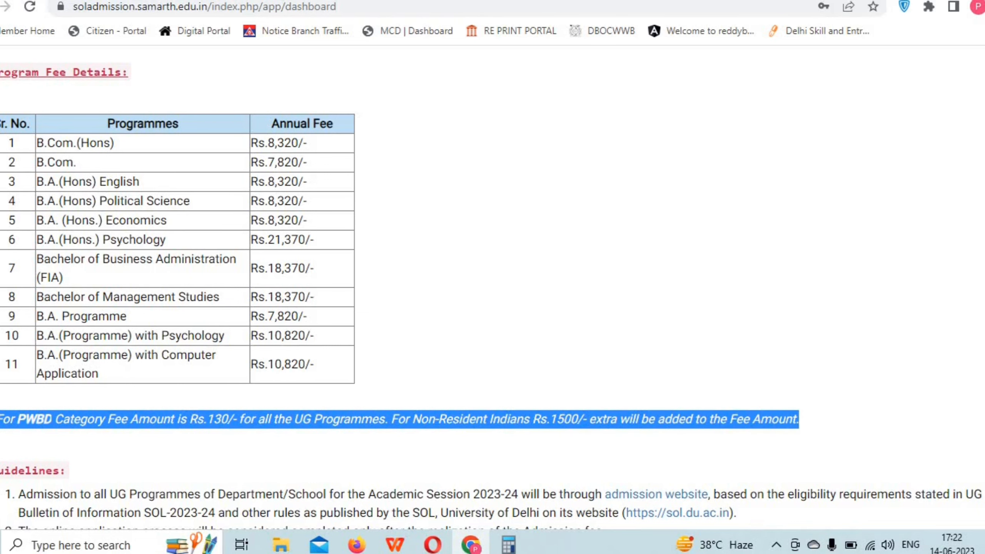
- Jump to the page end, tick 'I have read the important information' and Submit
scroll(493, 283, "down", 7)
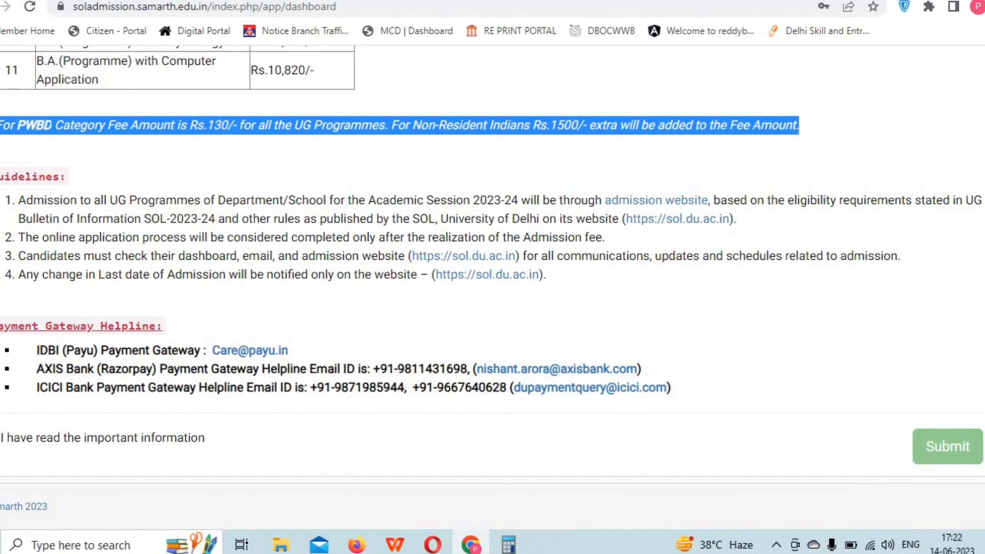
scroll(493, 287, "up", 20)
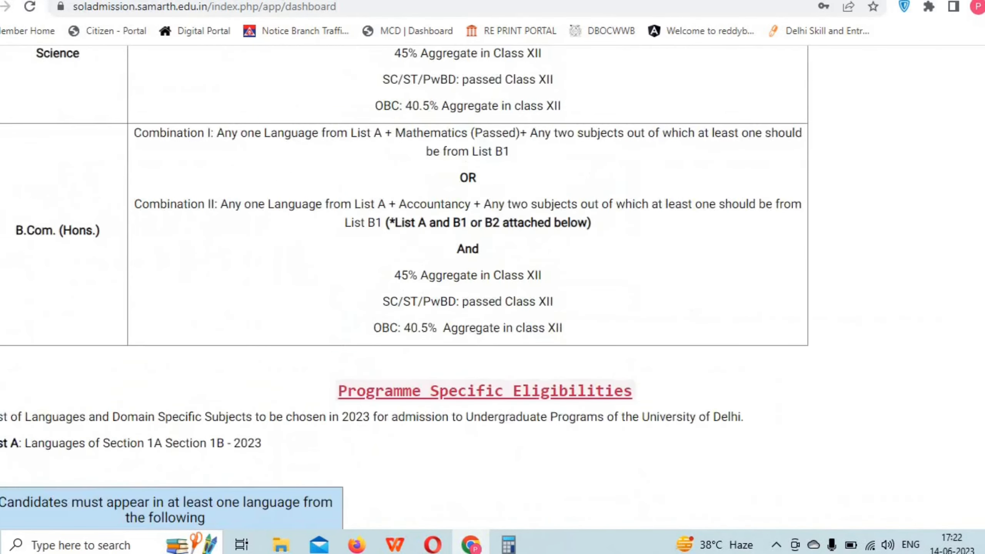
scroll(404, 287, "up", 20)
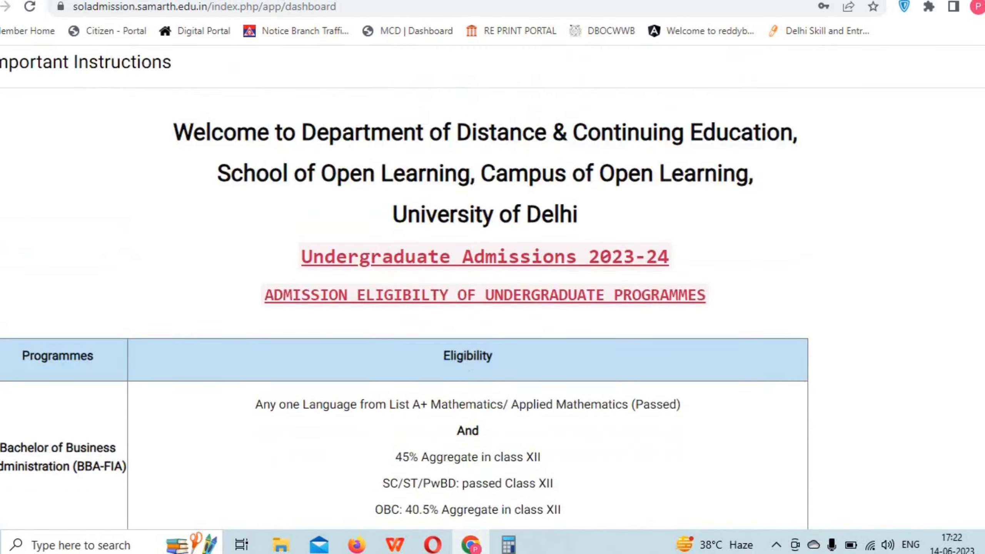
scroll(405, 287, "up", 1)
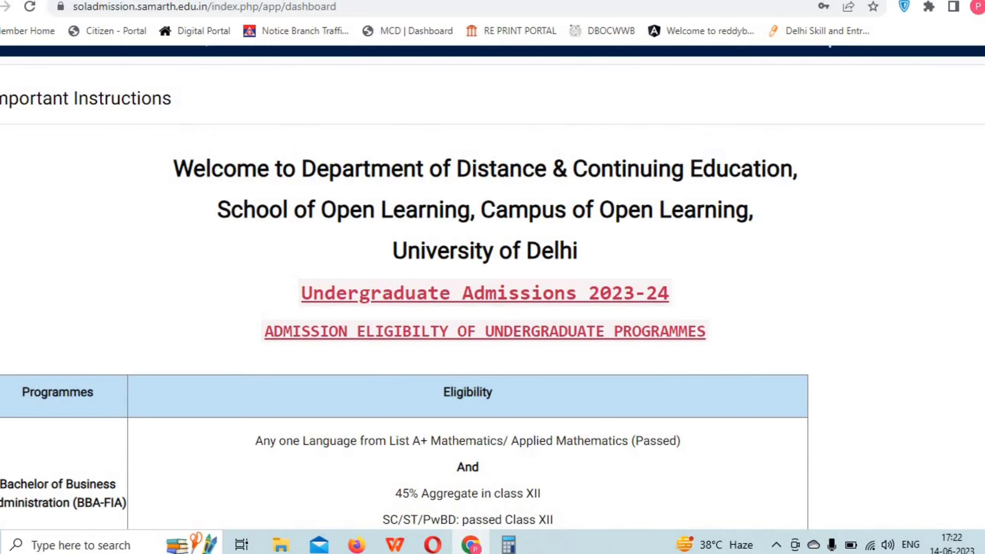
key("End")
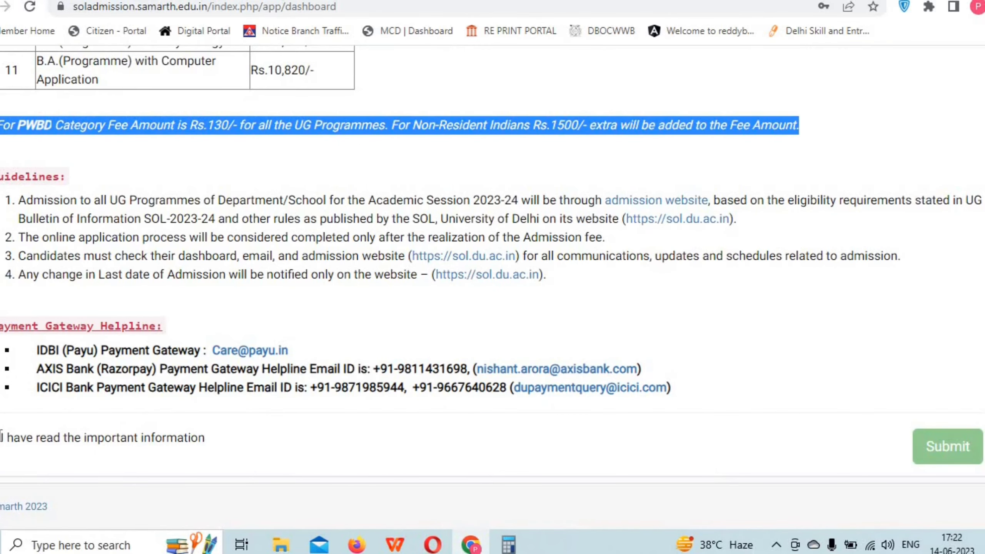
left_click(1, 442)
left_click(940, 446)
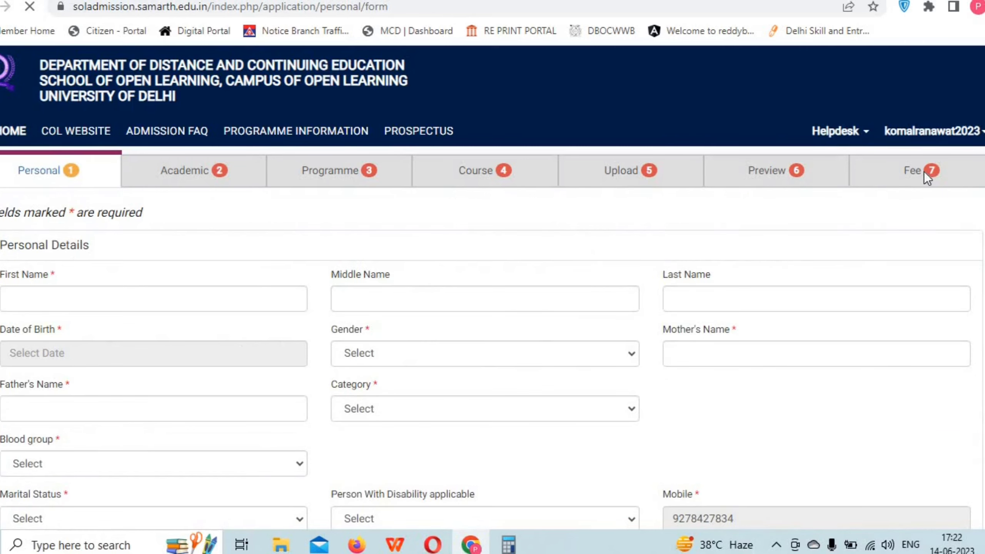
scroll(493, 291, "down", 10)
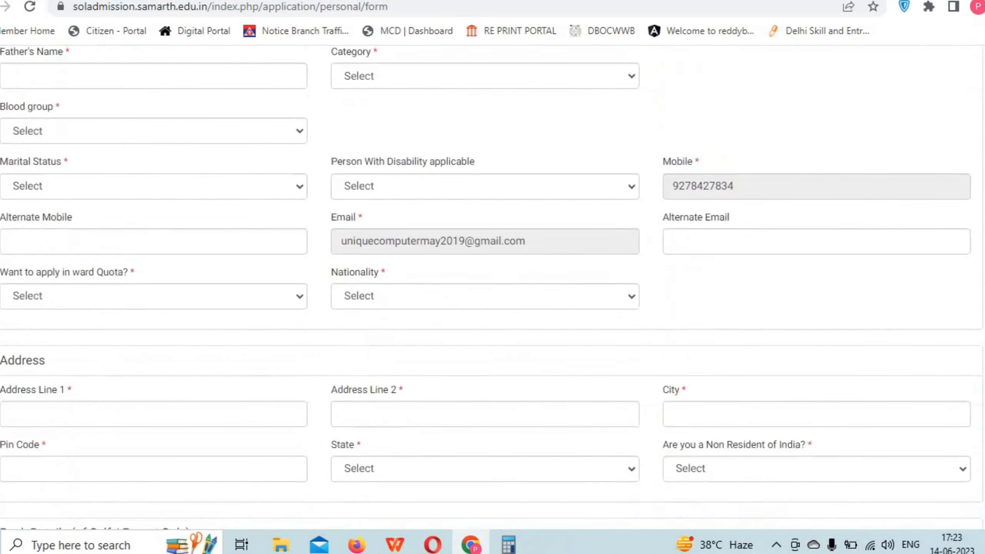
scroll(492, 291, "down", 10)
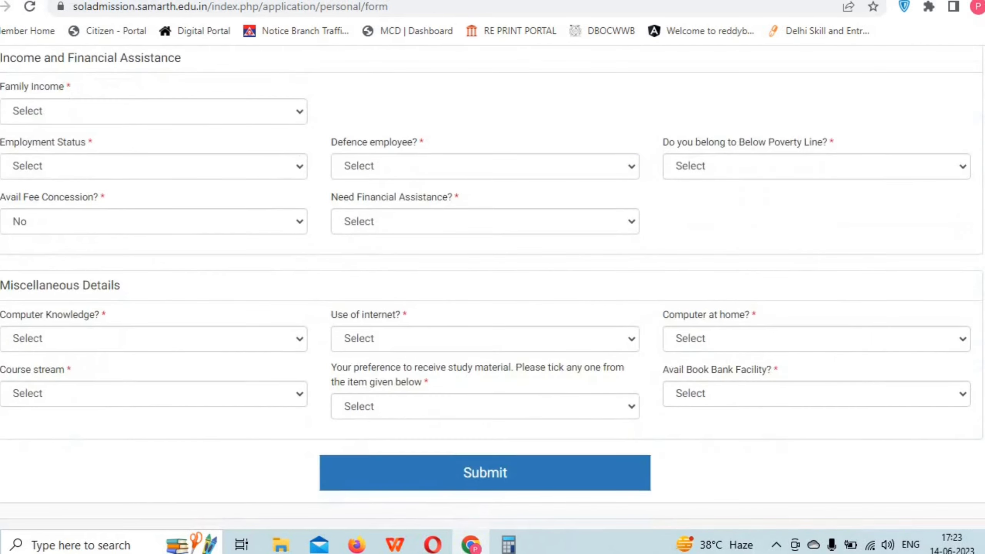
scroll(492, 291, "up", 7)
scroll(83, 245, "up", 8)
scroll(83, 245, "down", 1)
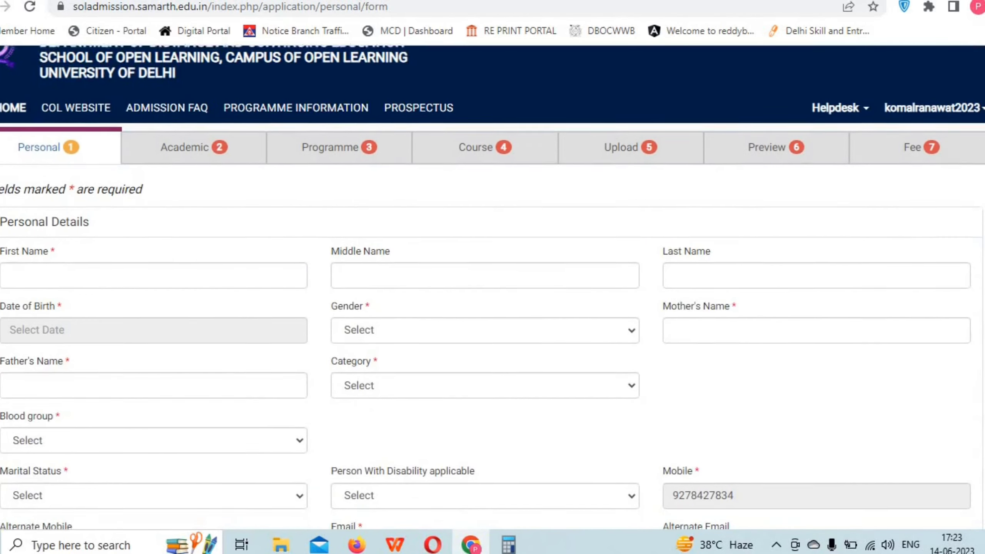
- Enter the applicant's first name and last name, leaving the middle name blank
left_click(65, 248)
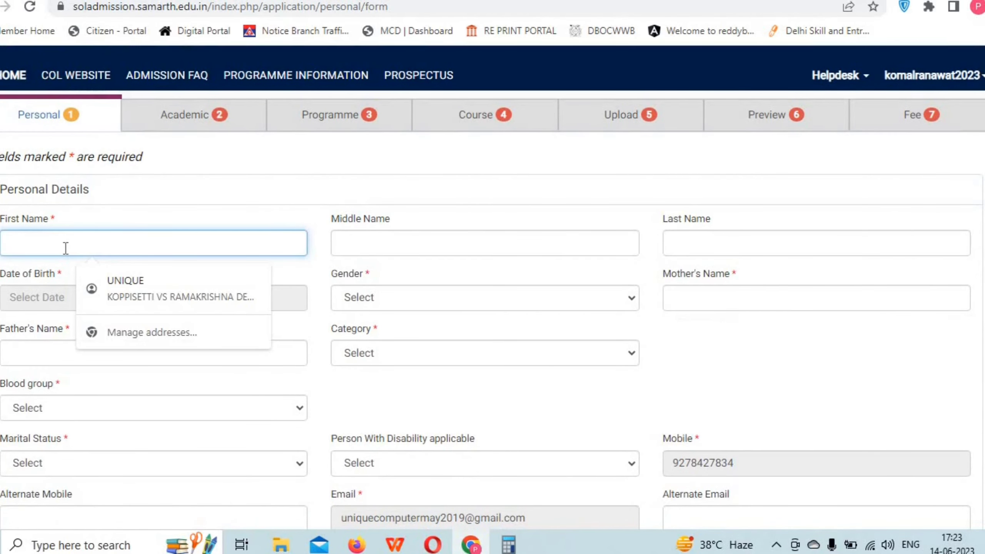
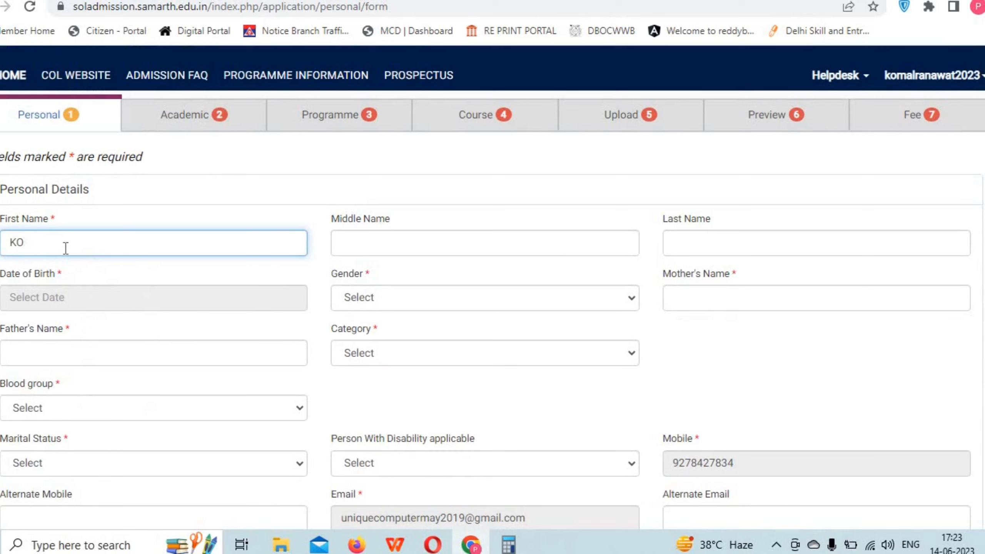
key("Tab")
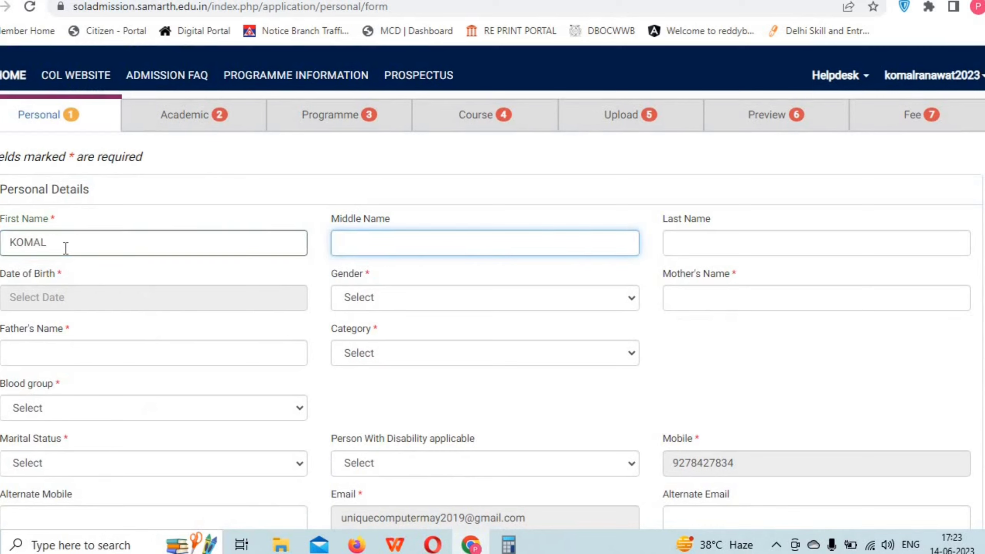
key("Tab")
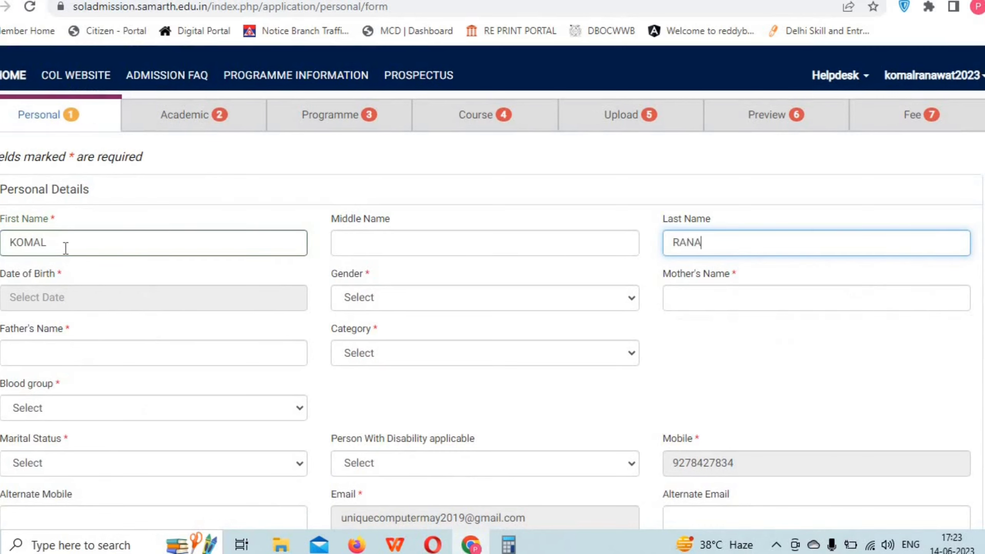
- Set the date of birth to 1998-01-01 in the picker
left_click(65, 300)
left_click(146, 329)
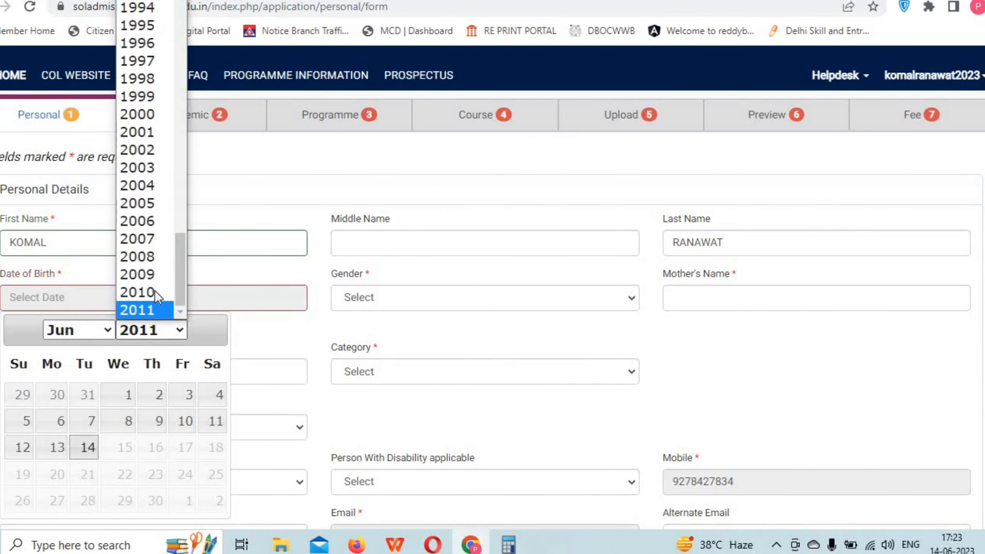
type("2000")
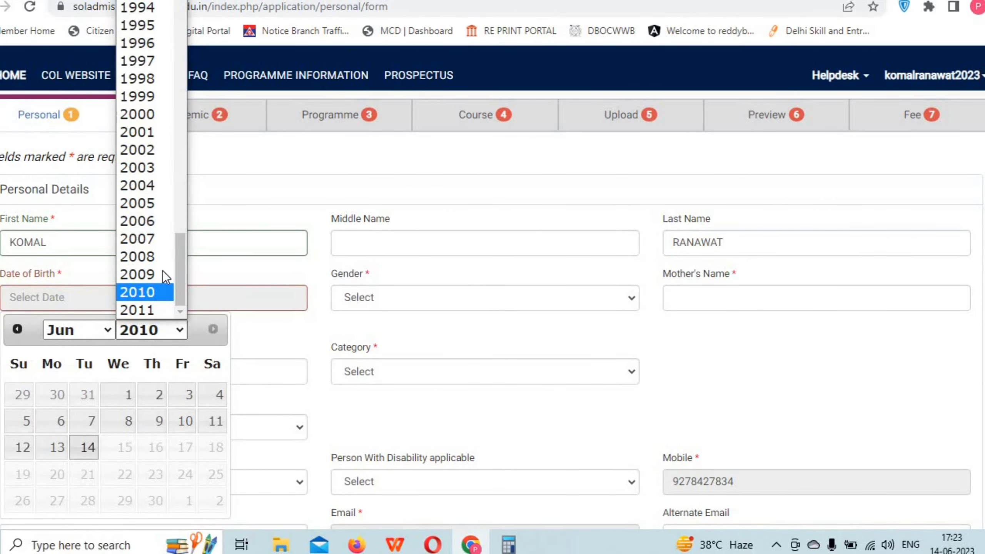
key("Return")
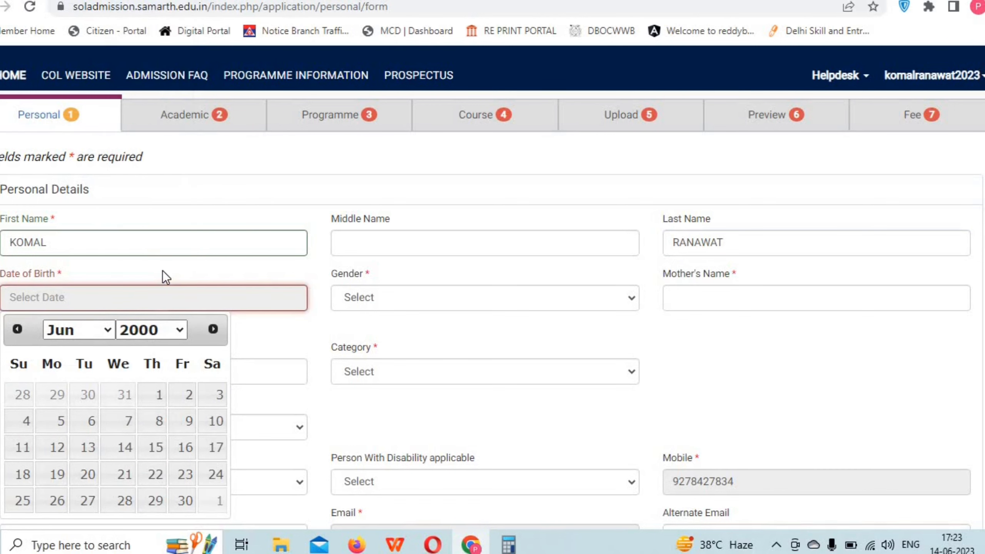
left_click(157, 331)
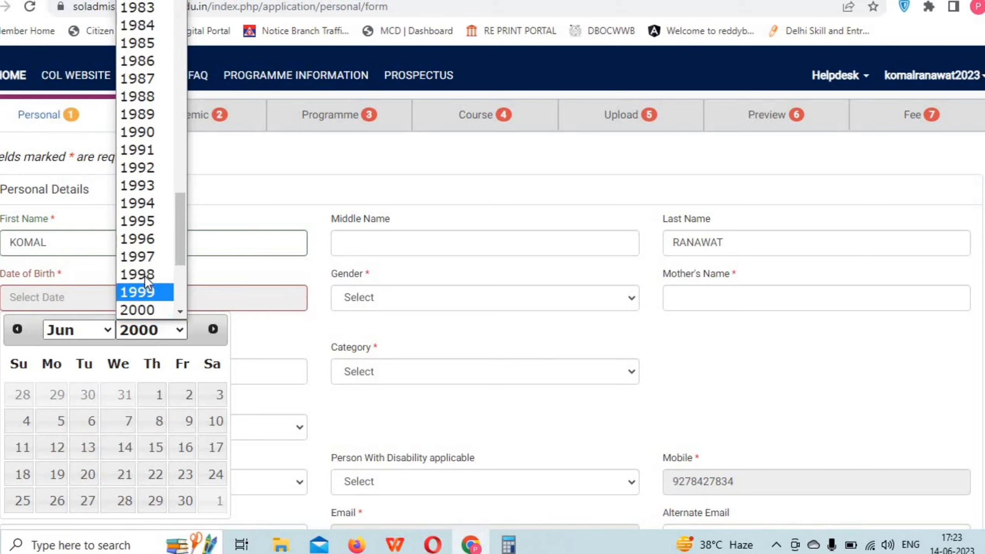
key("Return")
left_click(152, 328)
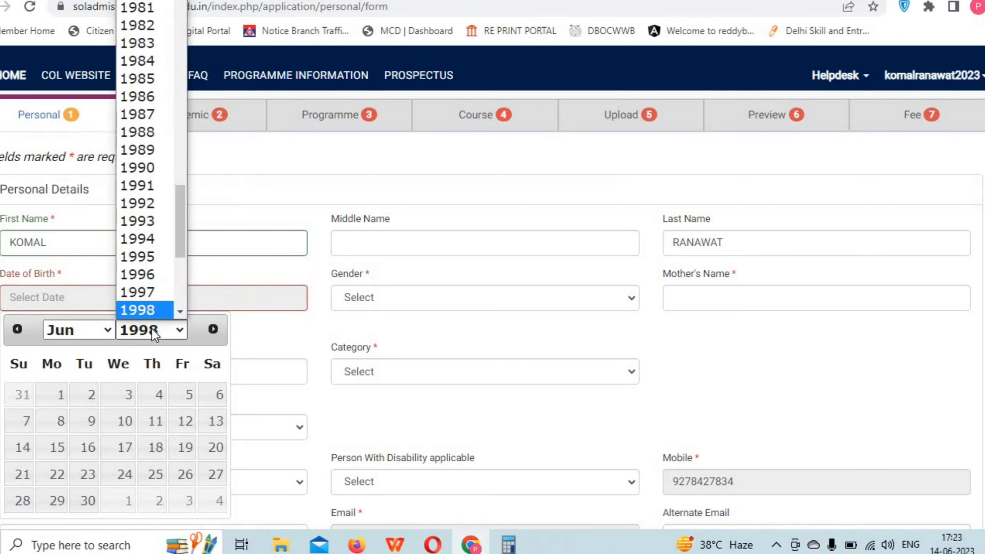
left_click(84, 334)
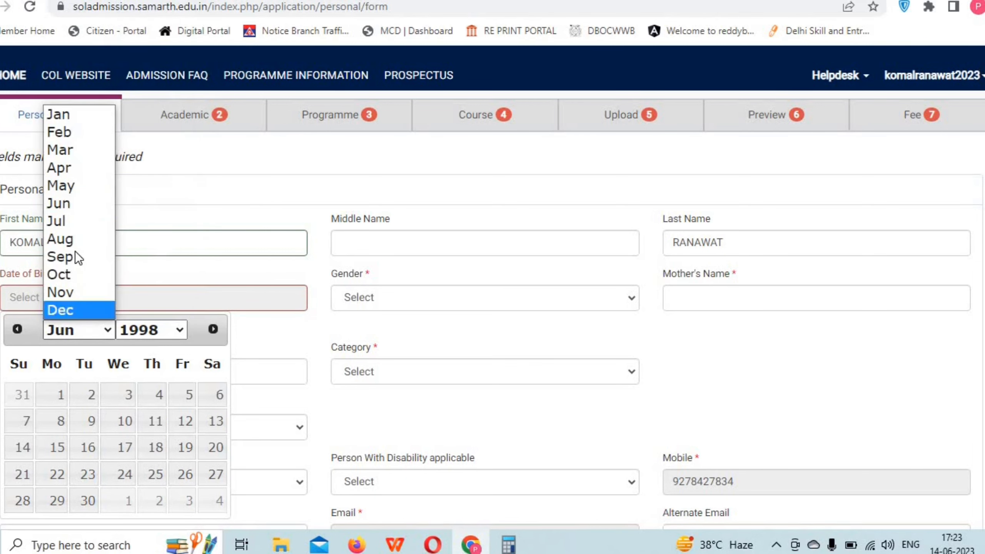
left_click(58, 114)
left_click(159, 396)
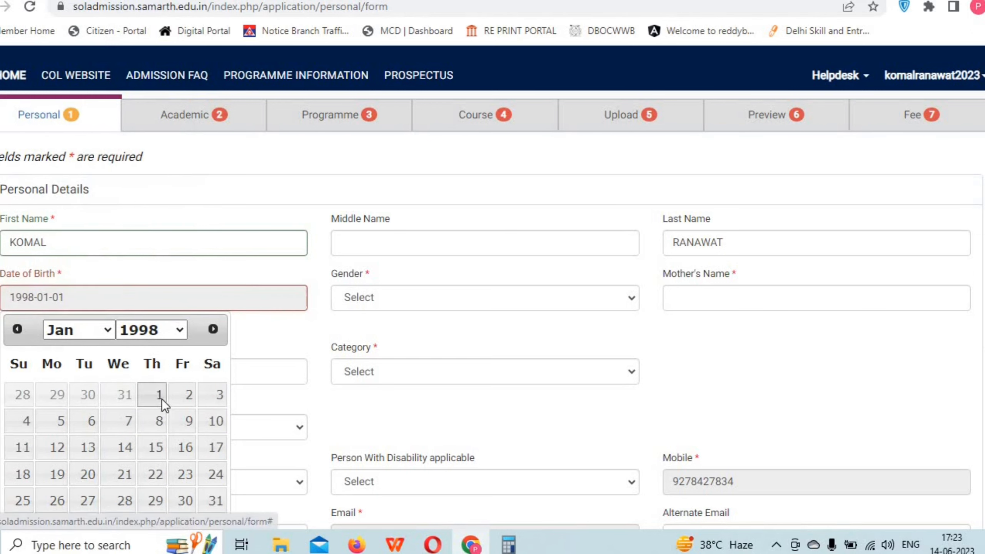
- Set gender to Female and enter the mother's and father's names
left_click(372, 299)
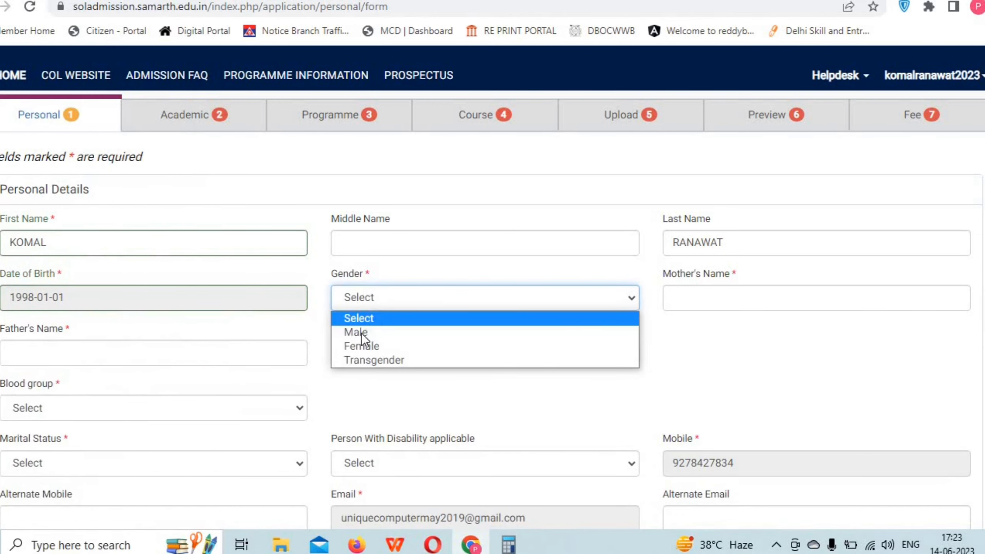
left_click(356, 343)
left_click(709, 299)
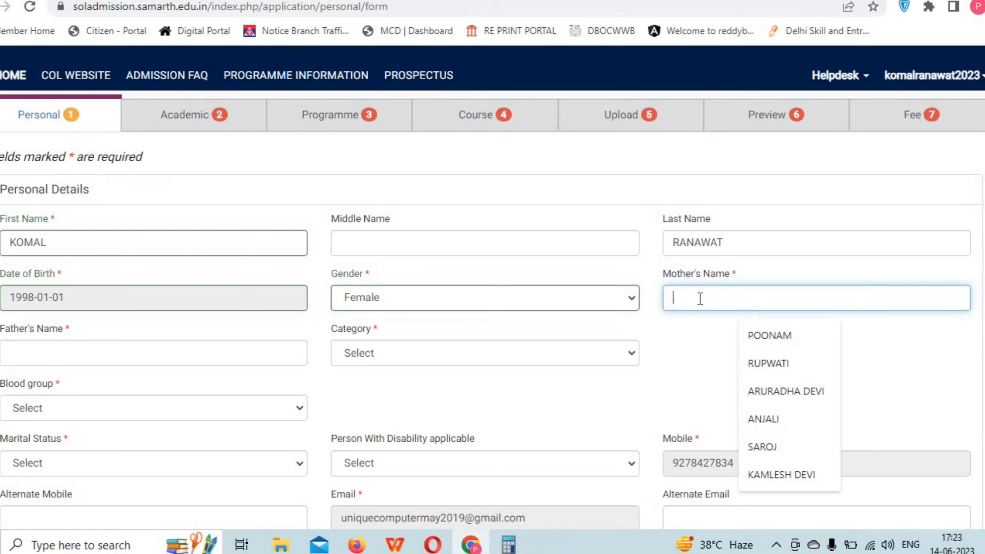
type("KUSUM")
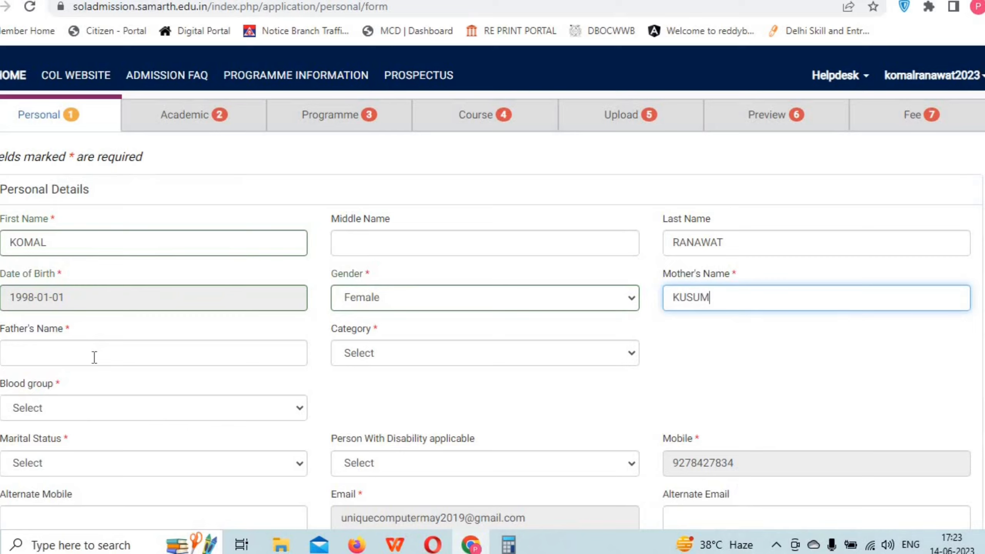
left_click(58, 363)
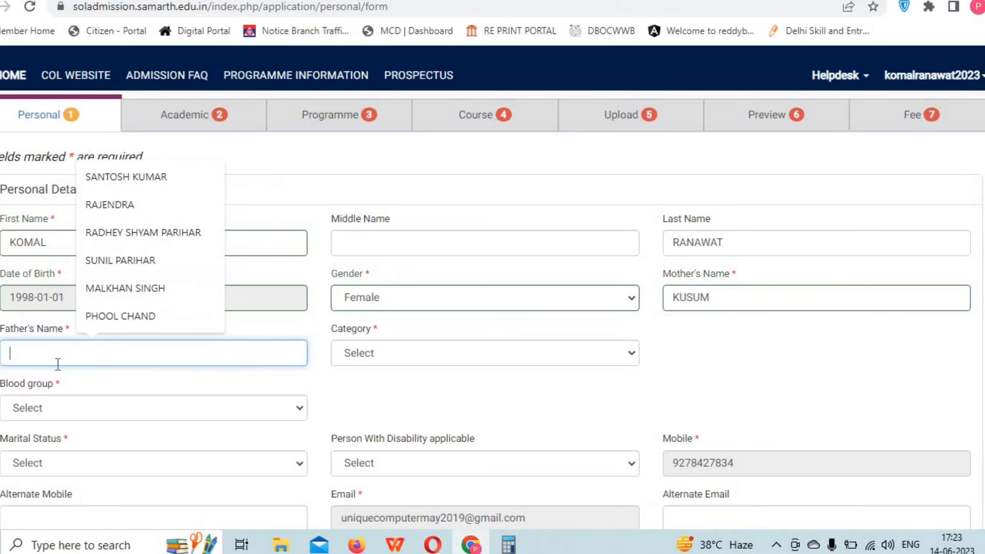
type("RAJESH")
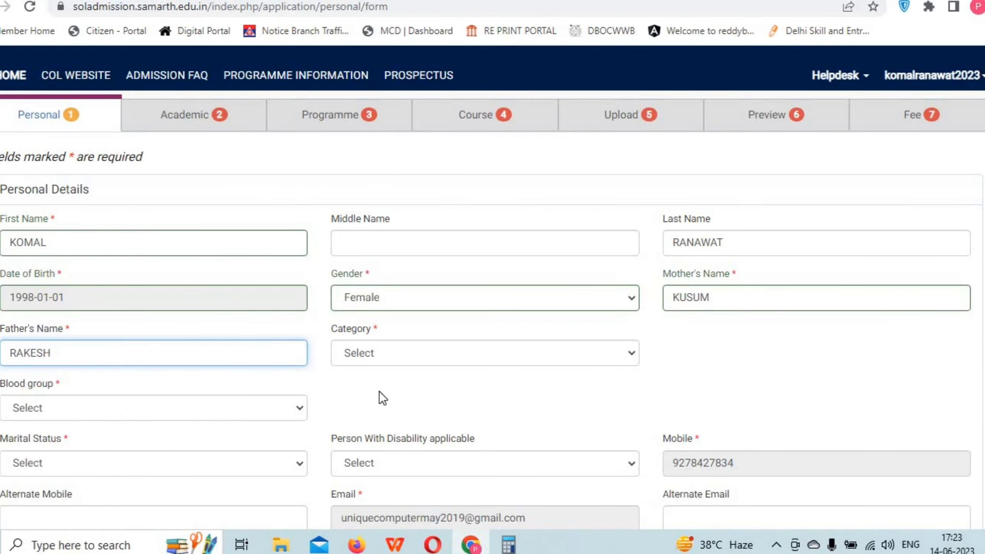
- Set category to Unreserved (UR) and blood group to O+
left_click(400, 352)
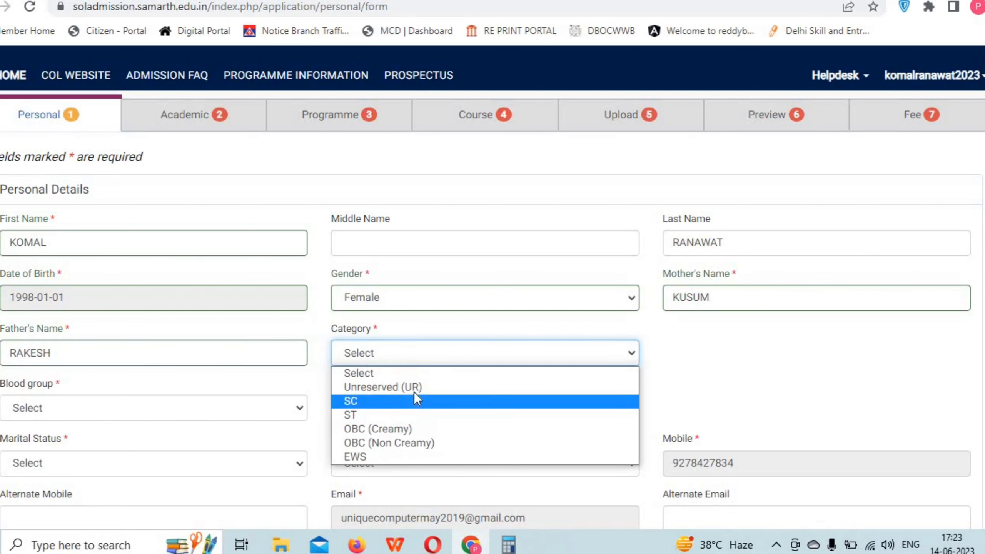
left_click(431, 389)
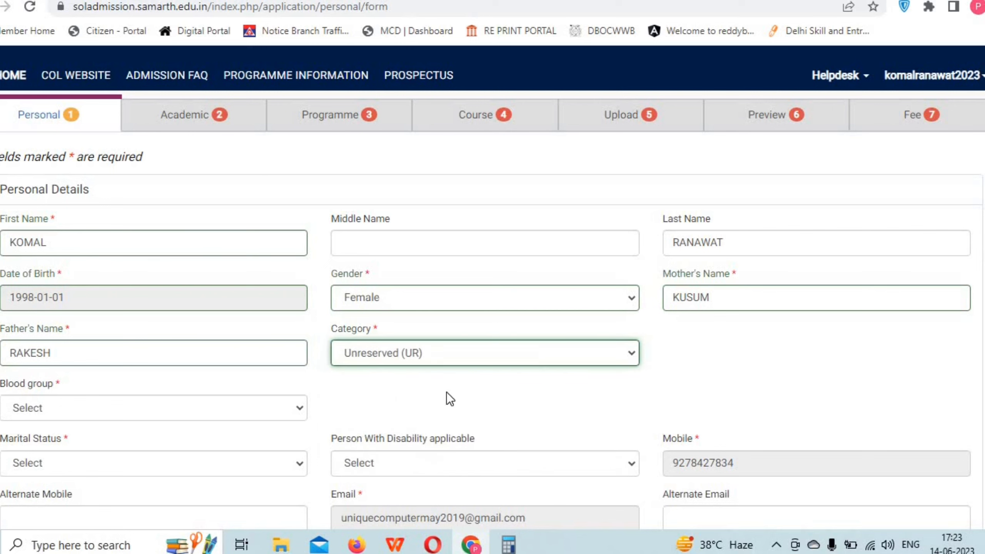
left_click(154, 402)
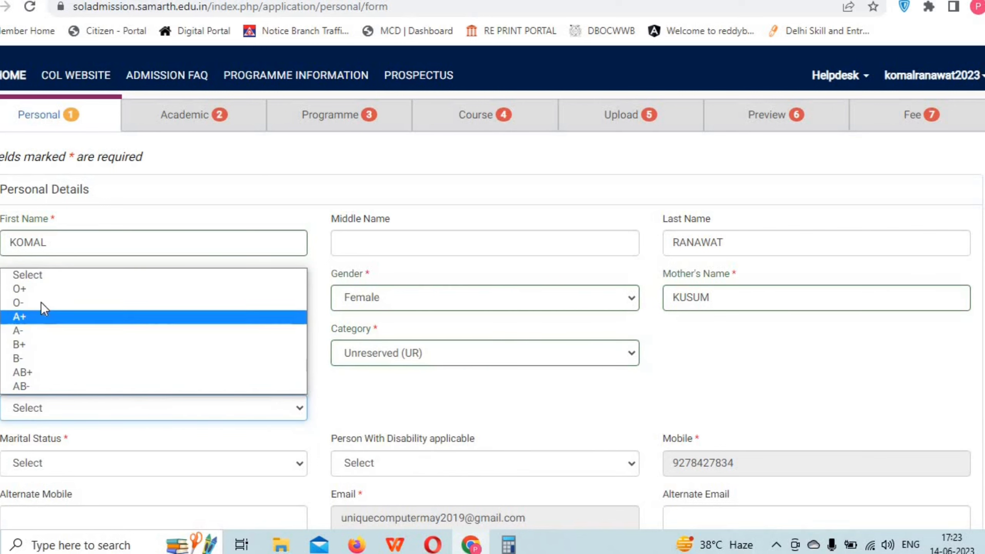
left_click(25, 286)
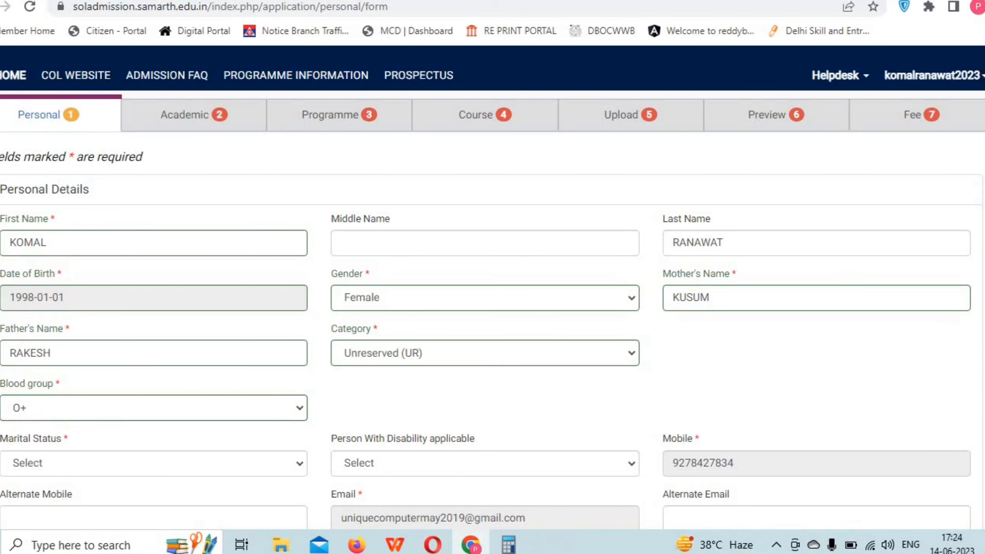
- Choose Single for marital status, No for disability and ward quota, and India for nationality
scroll(43, 257, "down", 5)
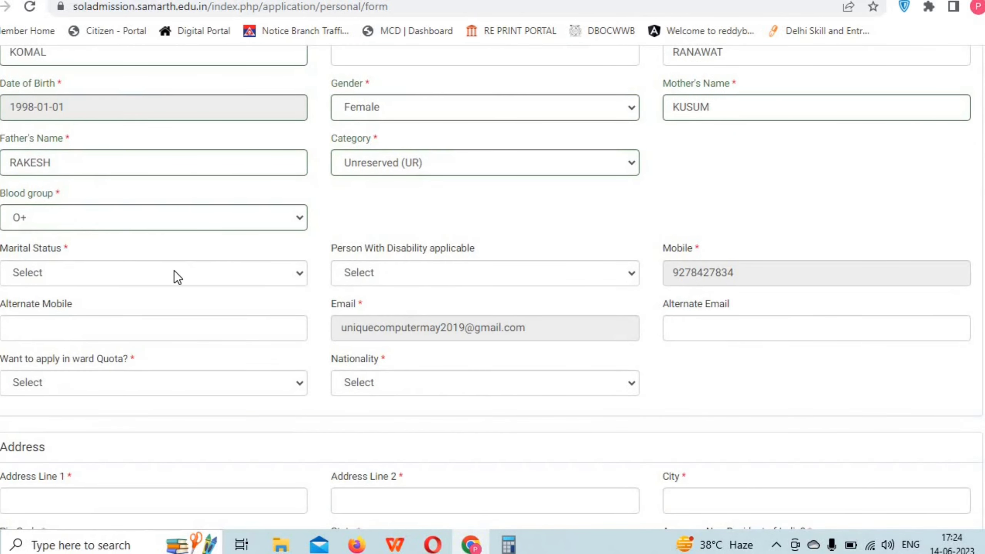
left_click(136, 271)
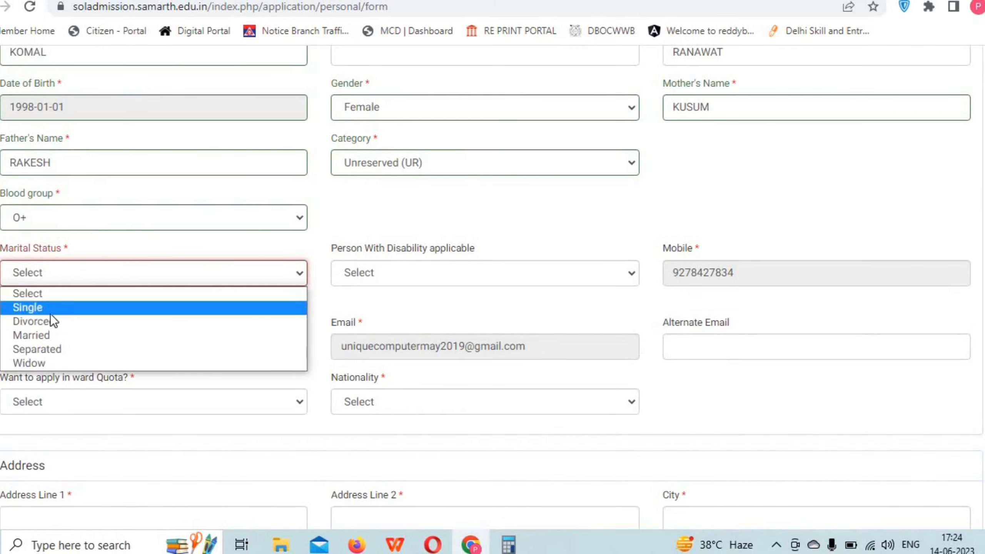
left_click(50, 313)
left_click(434, 278)
left_click(366, 308)
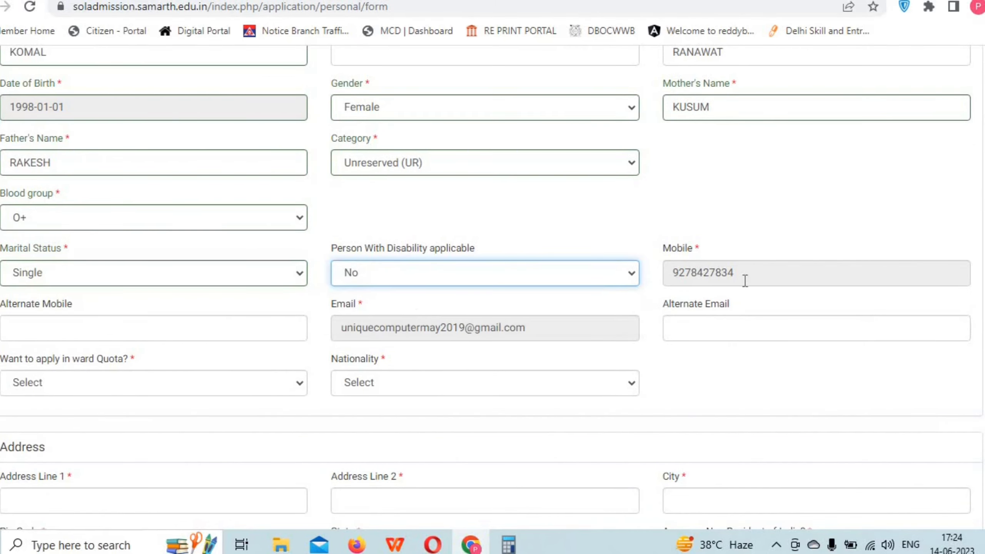
left_click(118, 383)
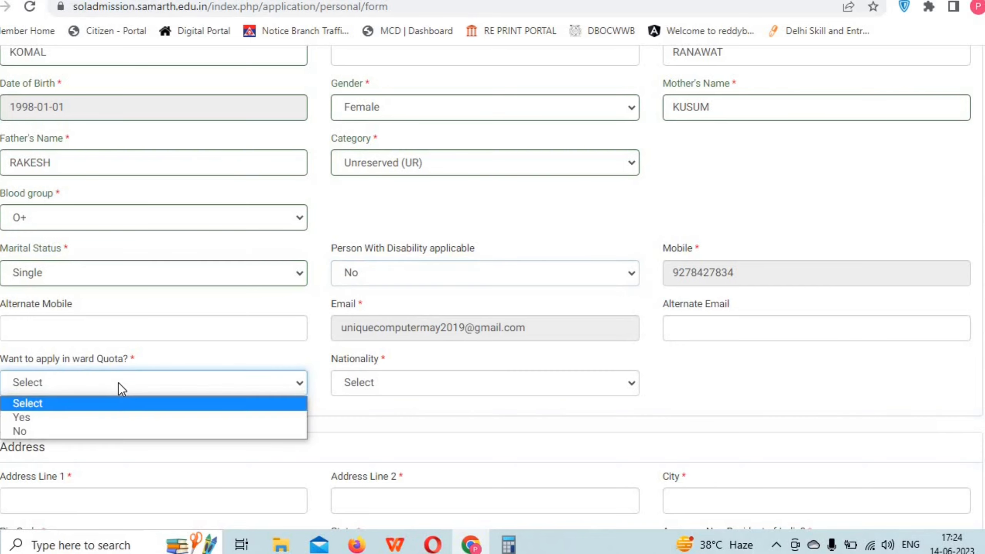
left_click(24, 430)
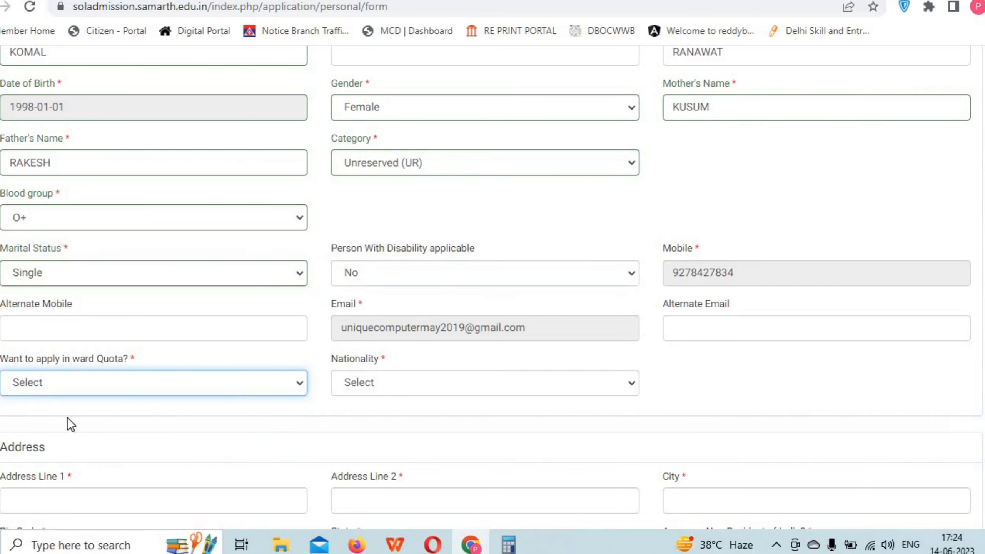
left_click(375, 383)
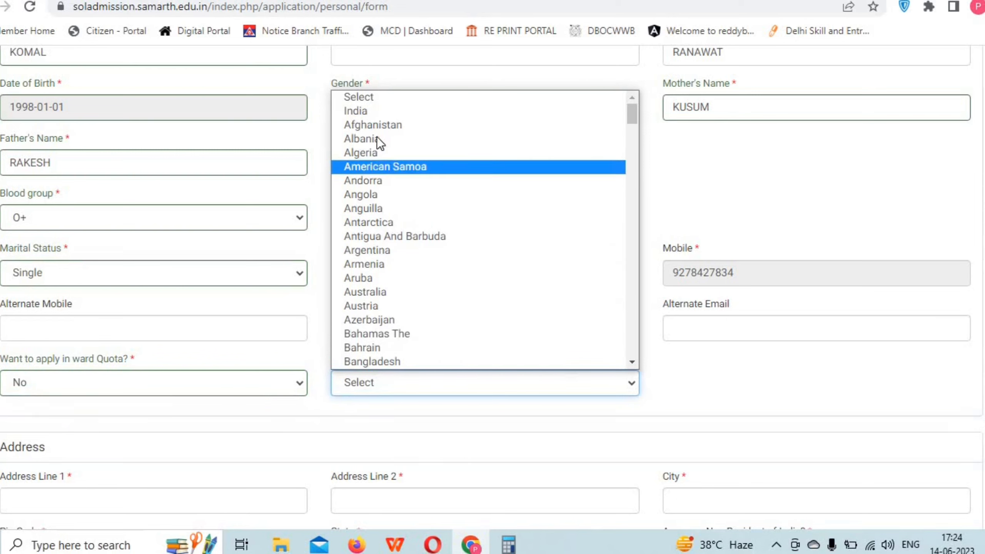
left_click(368, 112)
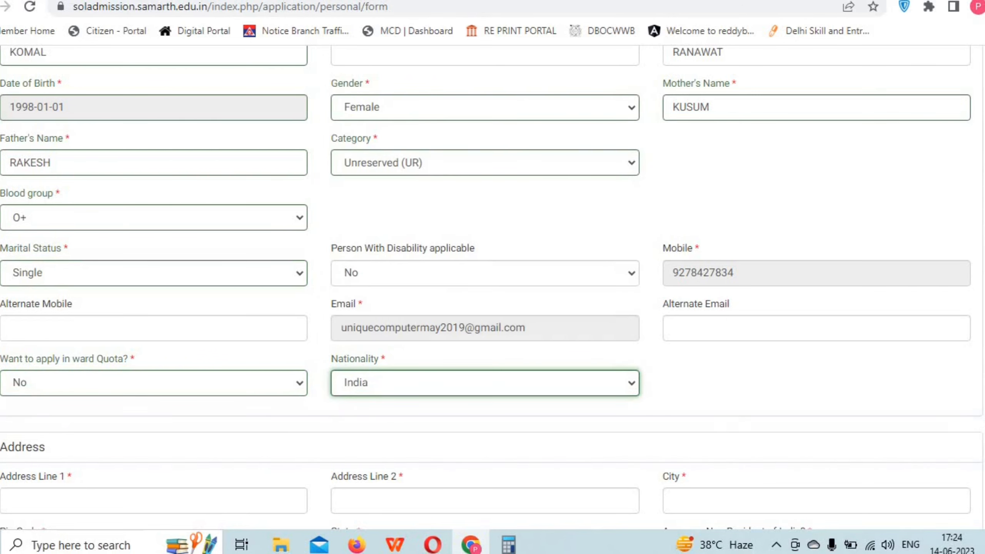
- Enter both address lines, the city and the pin code
scroll(263, 264, "down", 6)
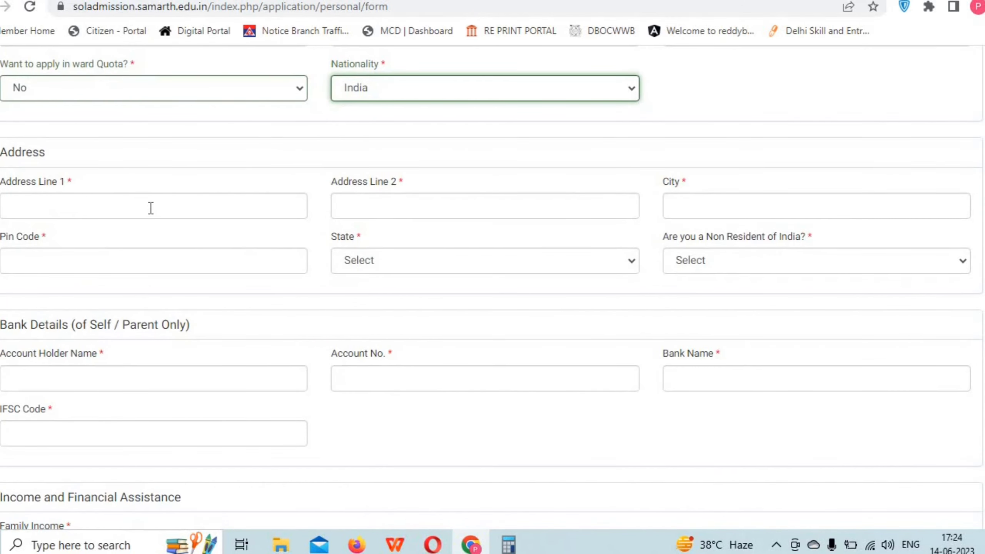
left_click(151, 208)
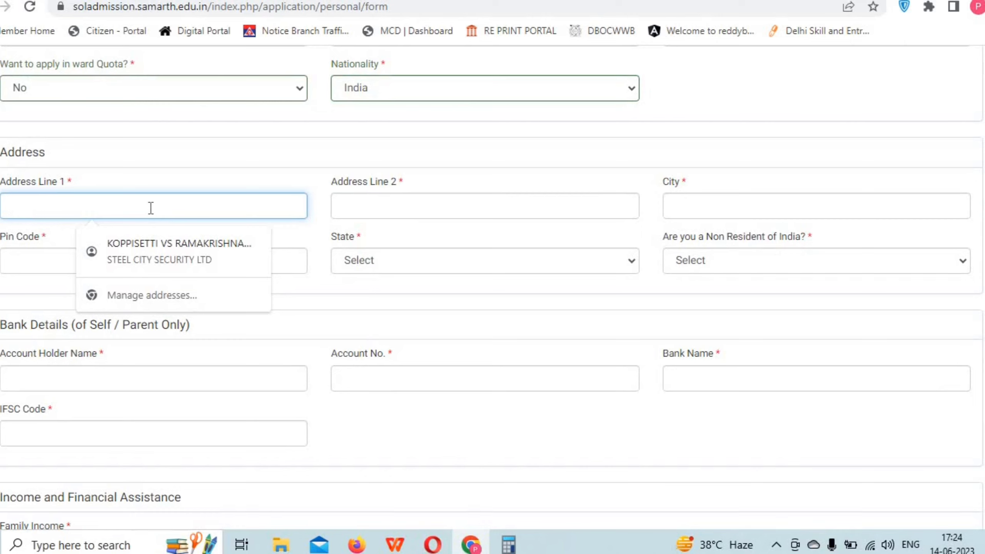
type("KRISHNA")
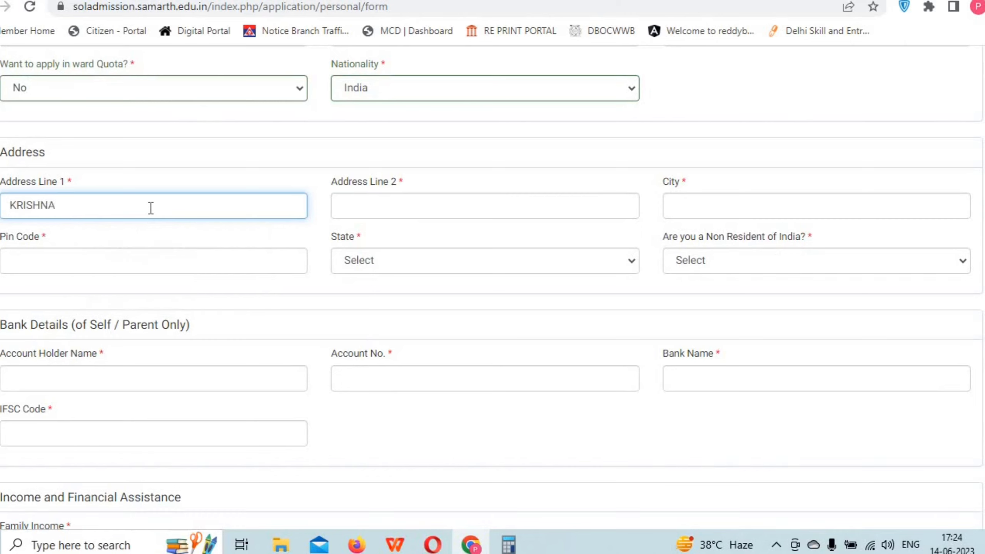
key("Tab")
type("NAGAR")
key("Tab")
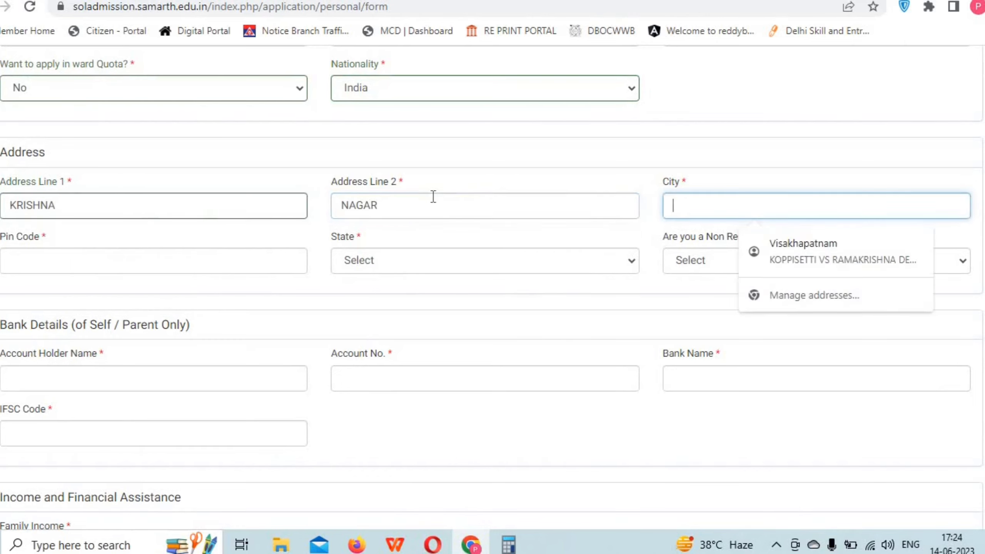
type("DELHI")
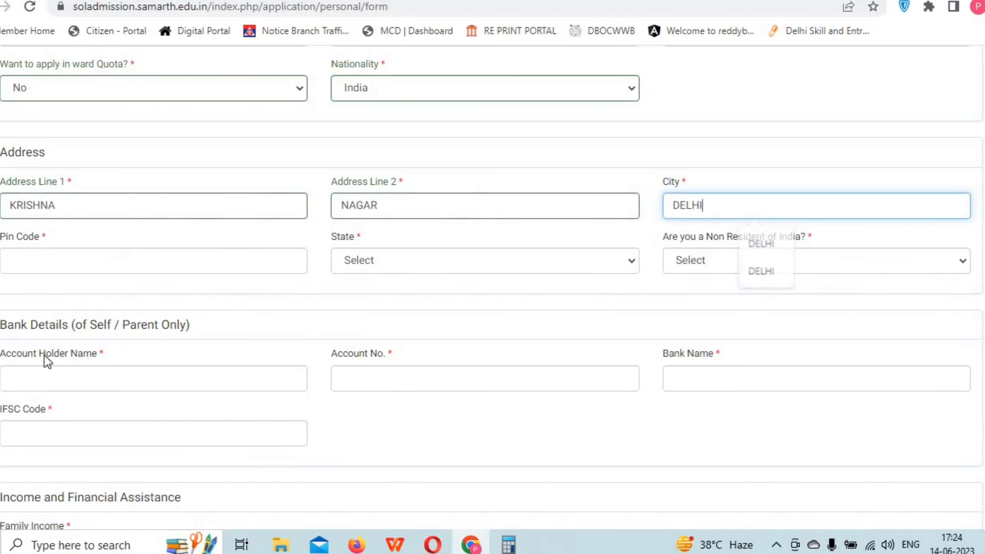
key("Tab")
type("110094")
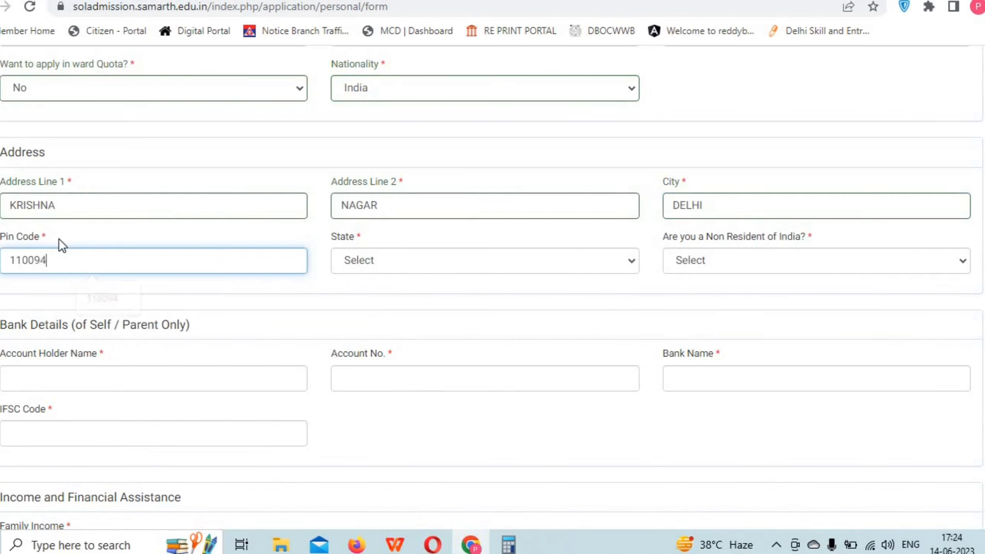
- Set state to DELHI and Non Resident of India to No
left_click(442, 267)
left_click(374, 115)
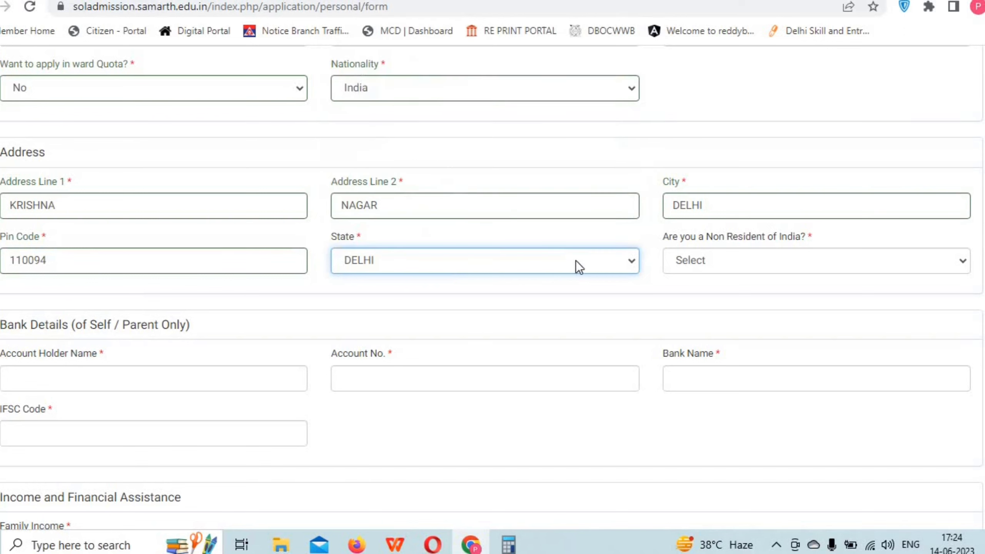
left_click(735, 261)
left_click(689, 308)
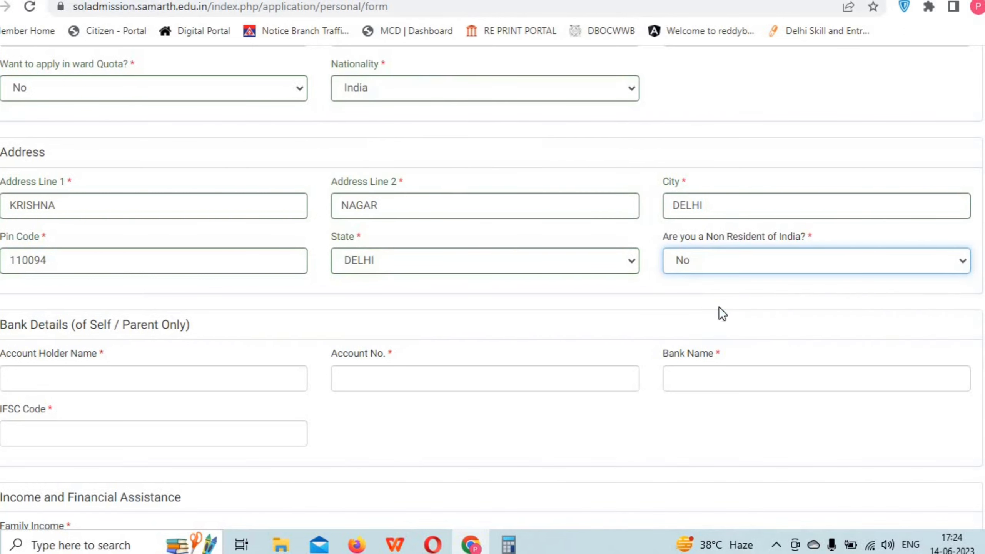
- Enter the account holder's name and the bank account number
left_click(94, 381)
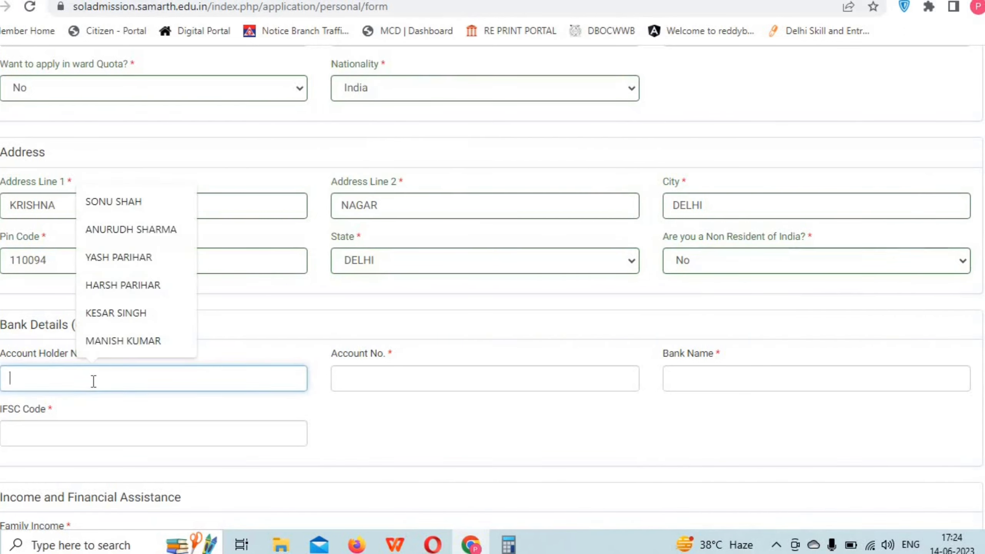
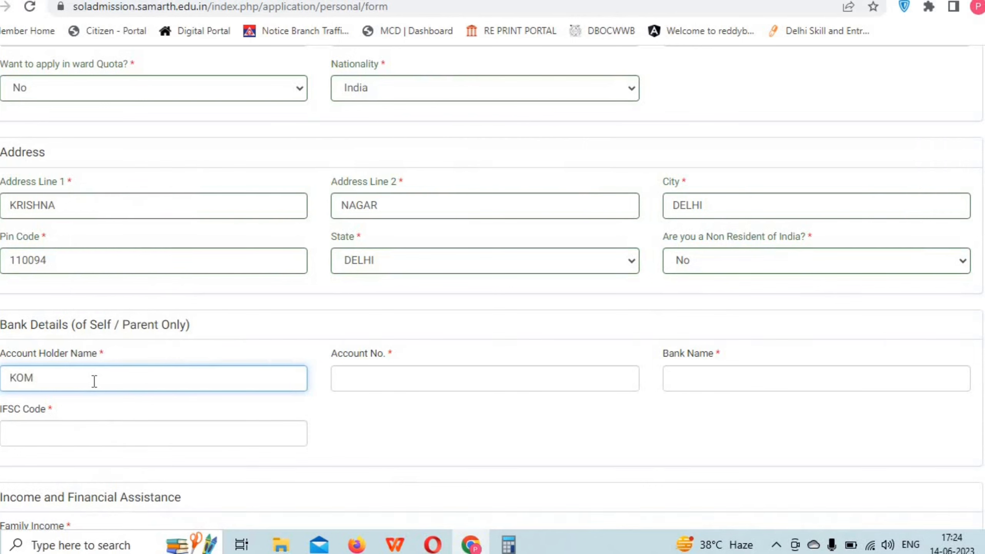
key("Tab")
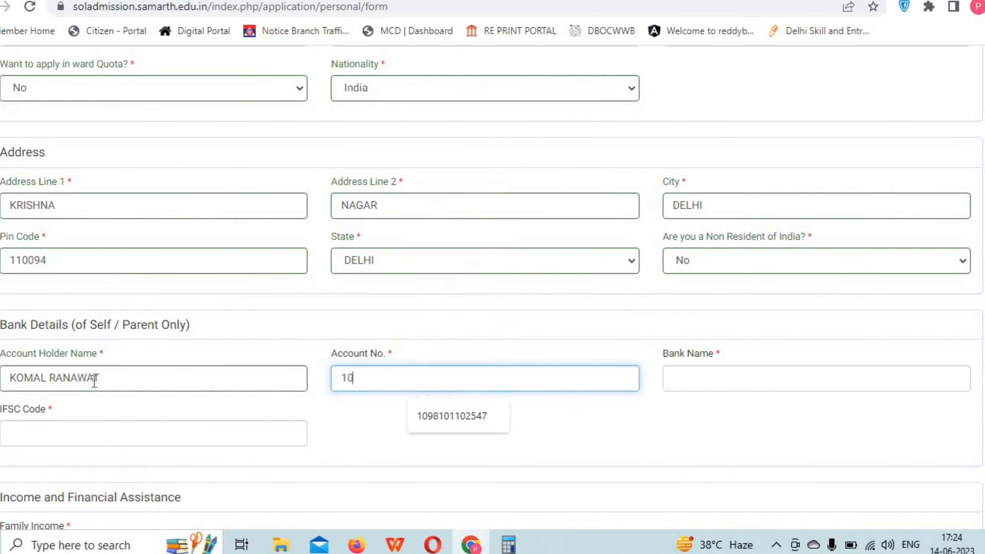
- Set bank name to CANARA BANK and IFSC code to CNRB0001098
key("Tab")
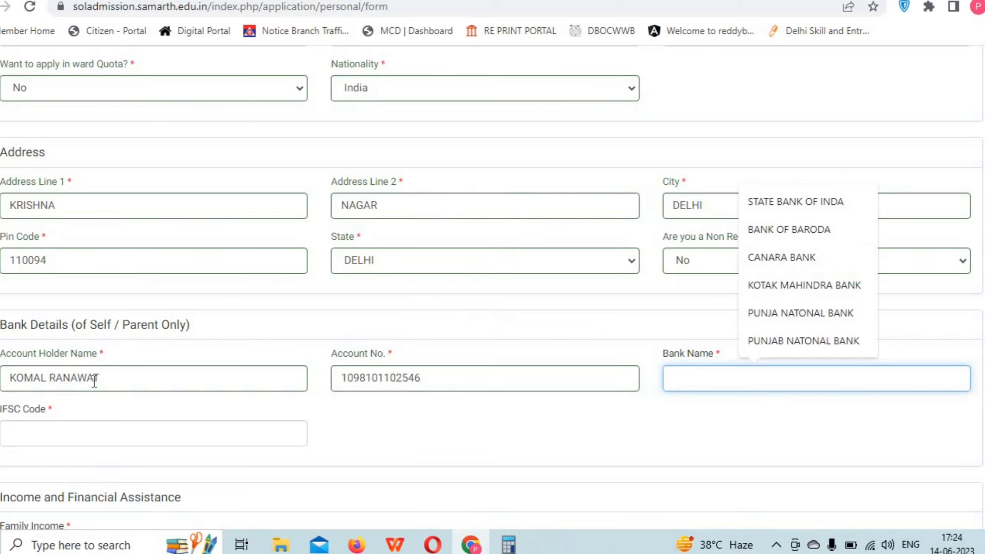
type("CANARA")
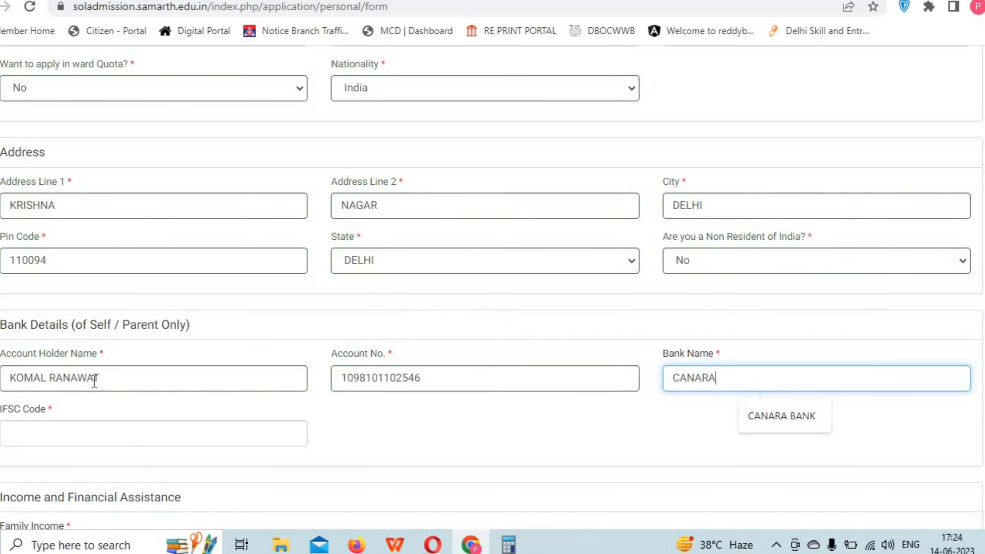
left_click(762, 416)
scroll(154, 301, "down", 4)
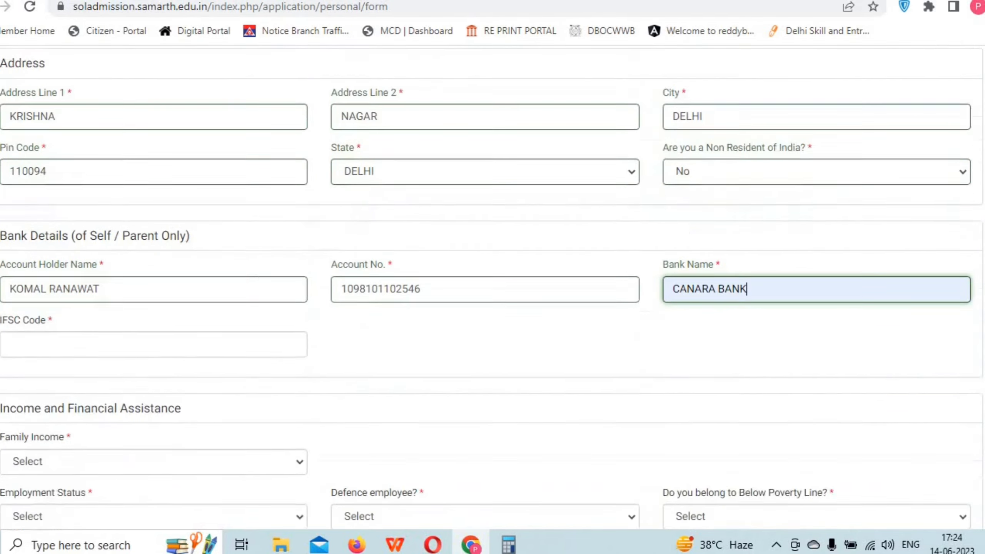
left_click(109, 262)
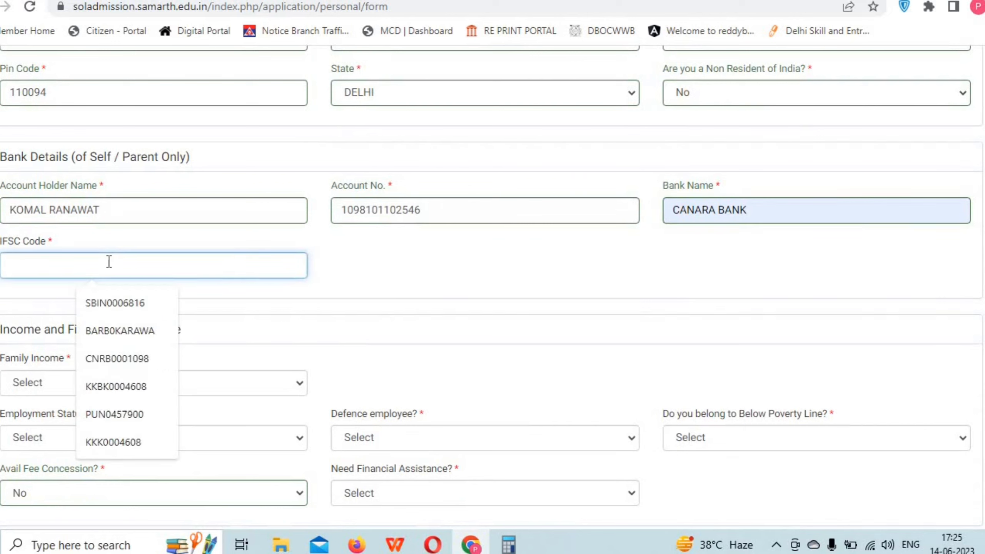
type("CNR")
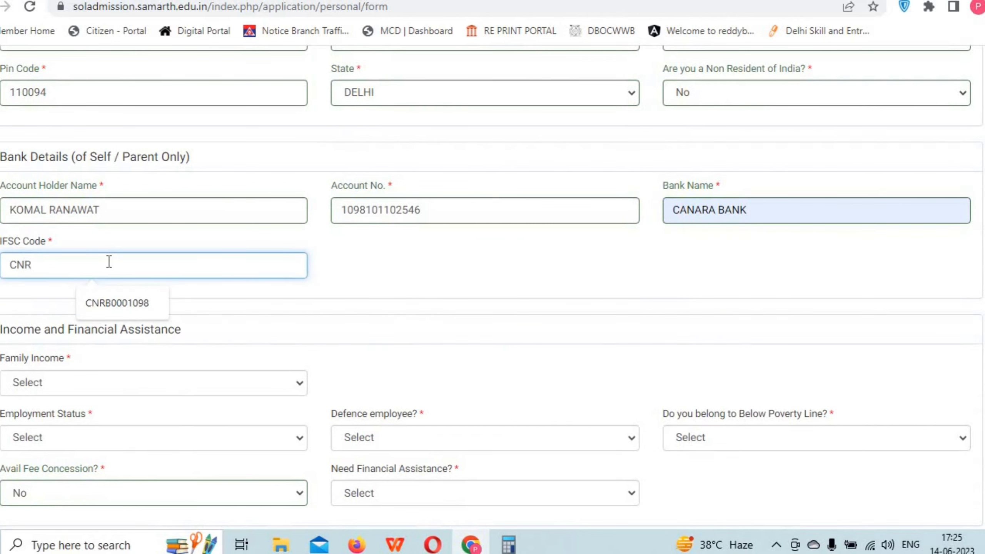
type("B0001098")
left_click(403, 264)
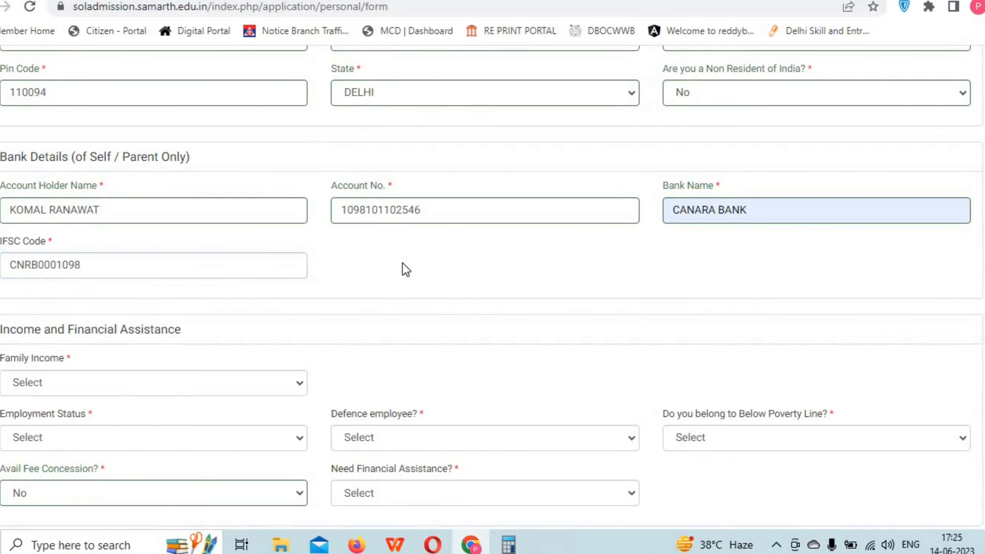
scroll(83, 263, "down", 3)
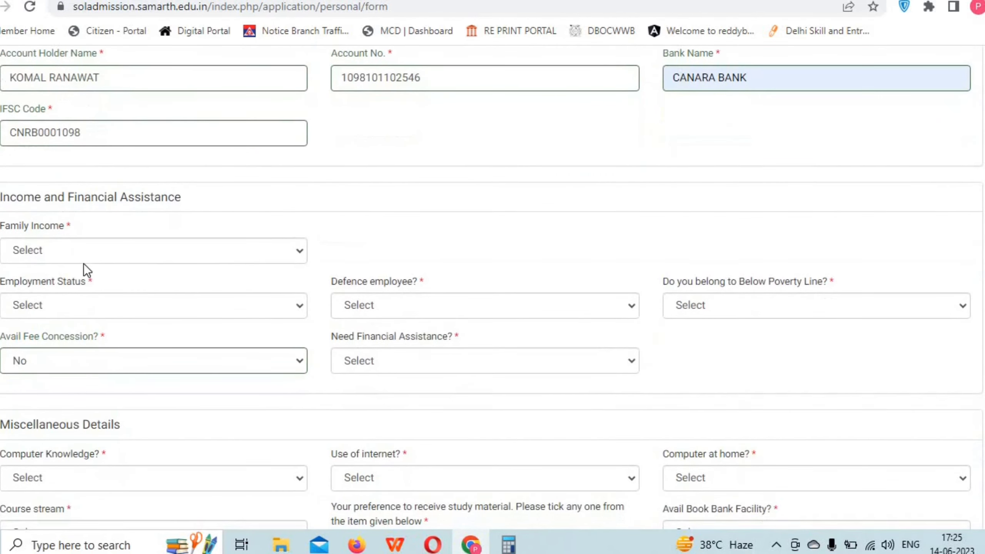
- Set family income to Up to 2,50,000, employment to Unemployed, and defence employee to No
left_click(95, 252)
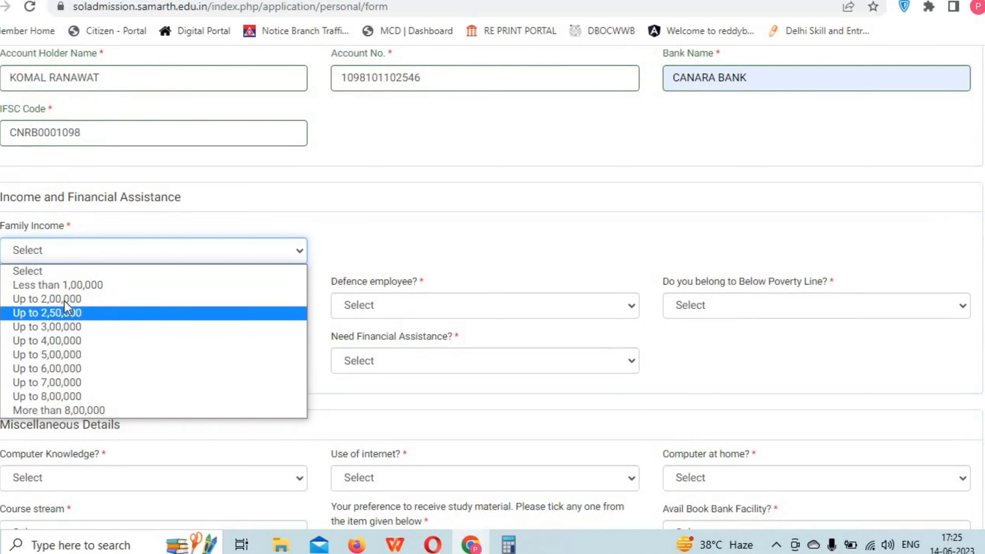
left_click(138, 311)
left_click(137, 308)
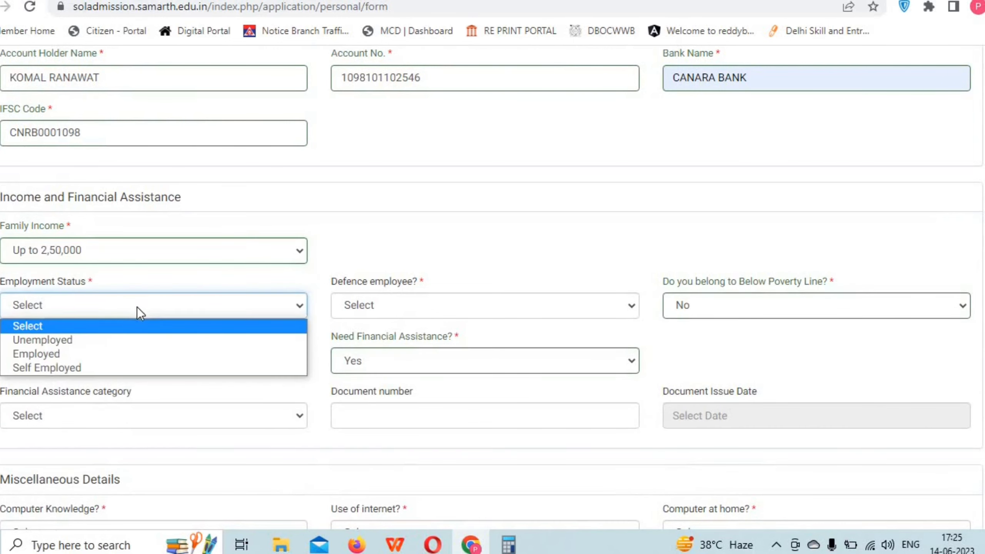
left_click(155, 339)
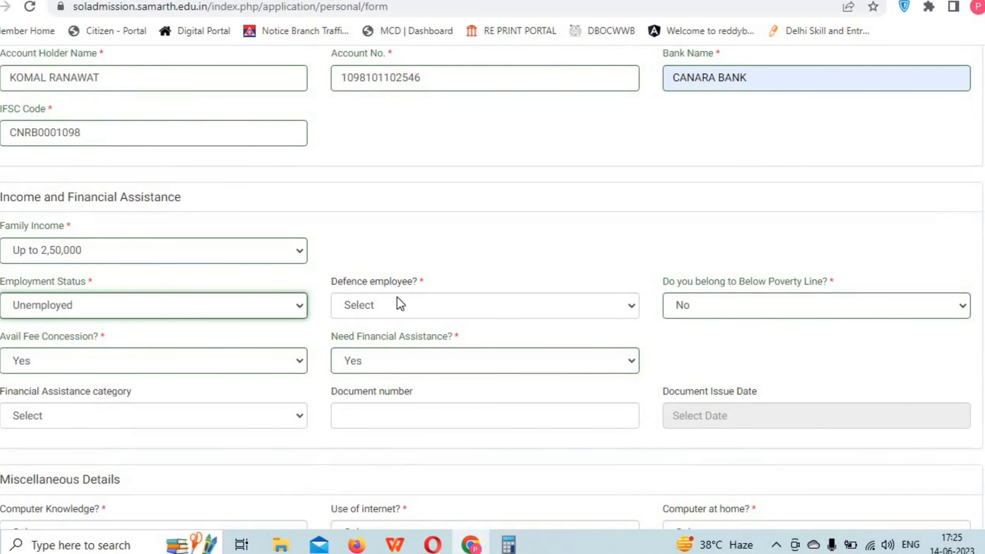
left_click(448, 306)
left_click(369, 349)
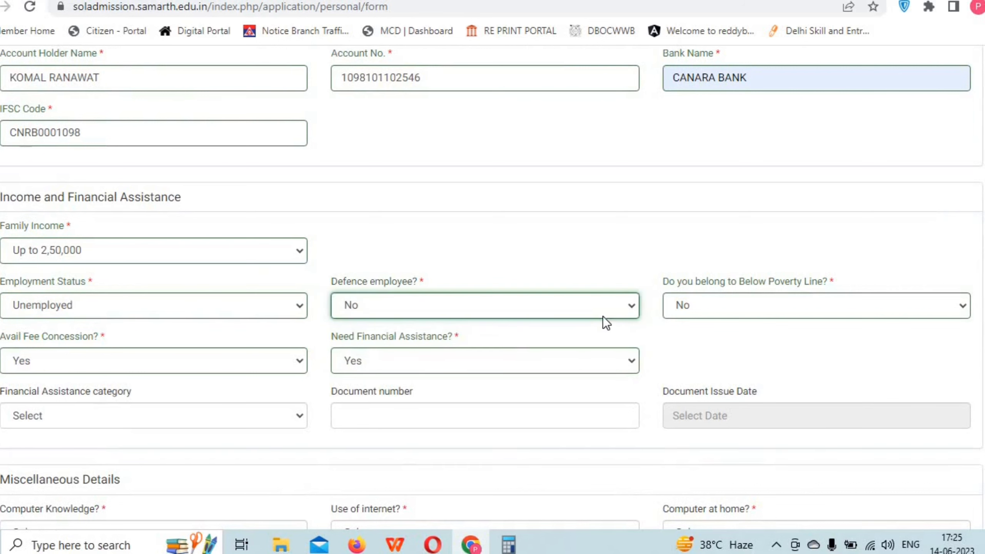
- Answer No for Below Poverty Line, fee concession and financial assistance
left_click(731, 305)
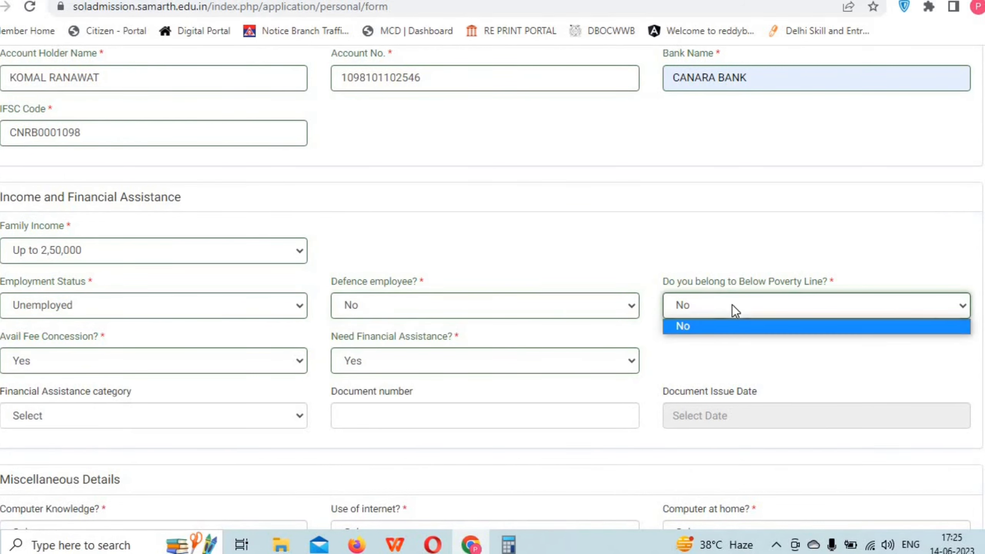
left_click(702, 325)
left_click(75, 357)
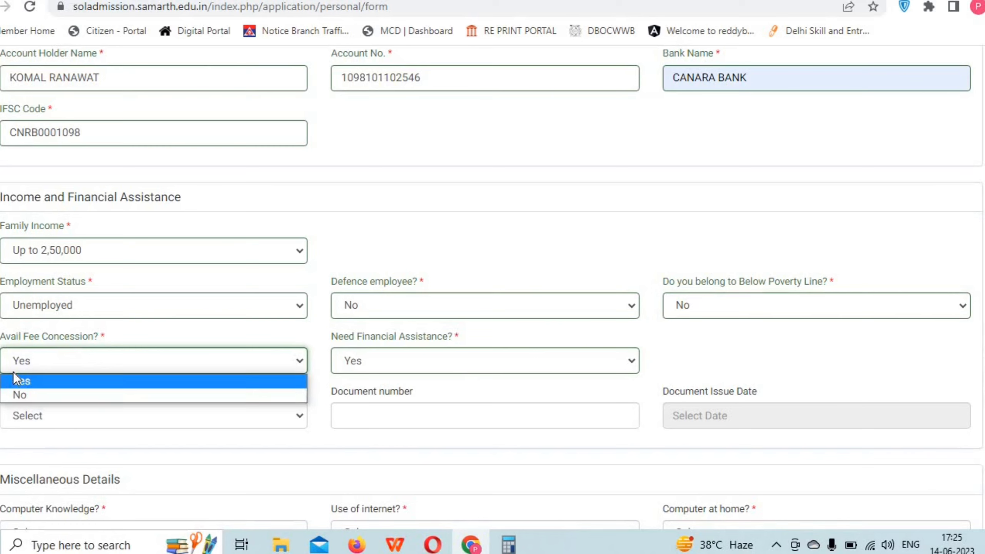
left_click(22, 393)
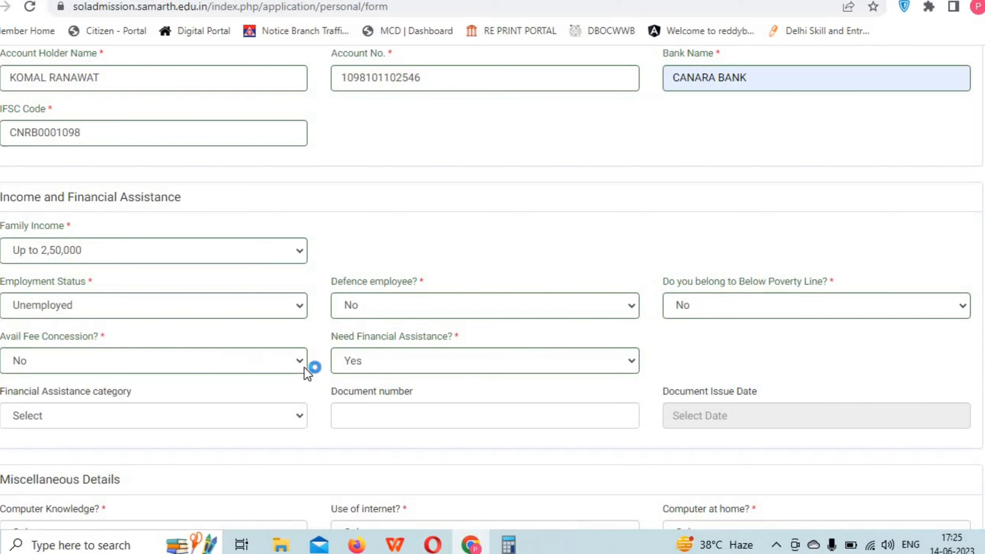
left_click(427, 360)
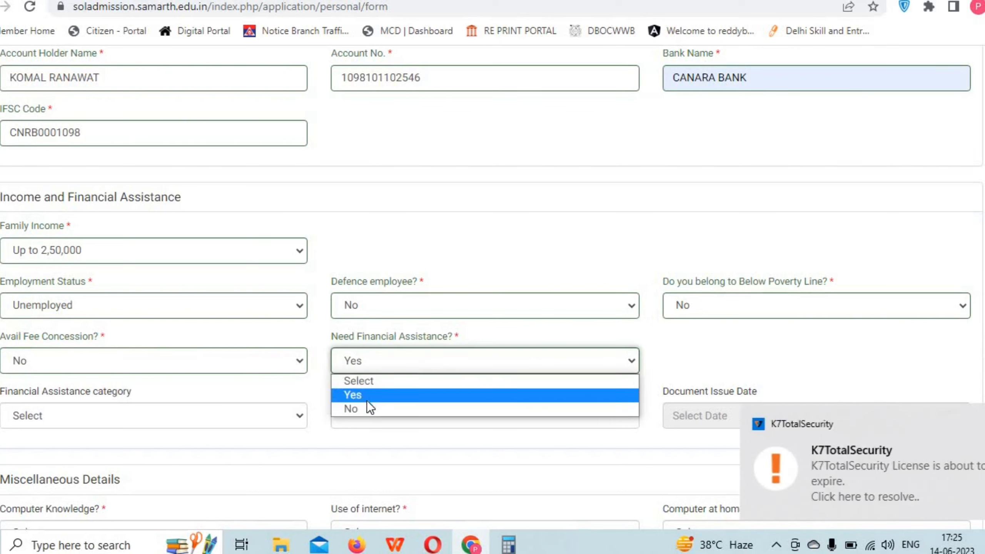
left_click(521, 405)
left_click(755, 351)
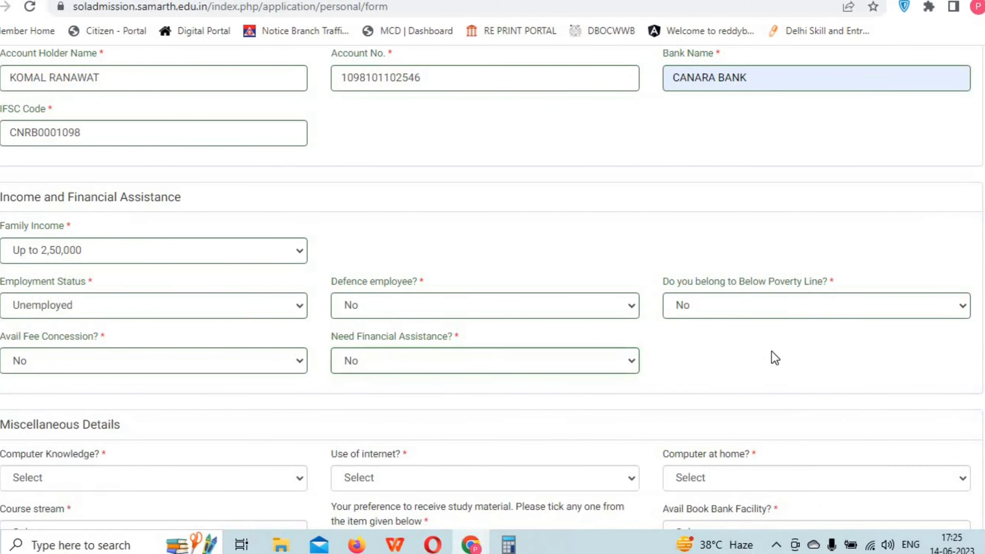
scroll(772, 351, "down", 1)
scroll(176, 337, "down", 3)
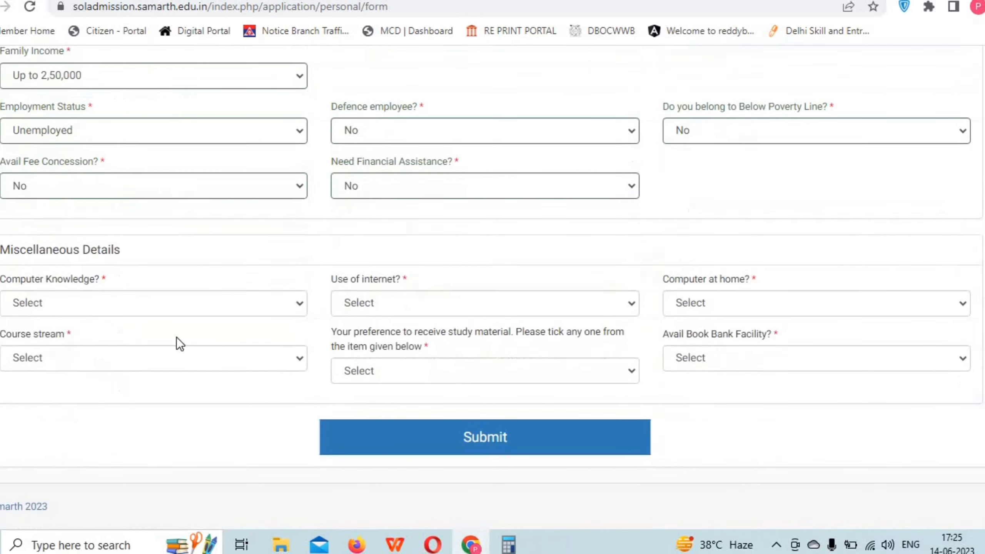
- Answer Yes to Computer Knowledge, and No to internet use and computer at home
left_click(72, 294)
left_click(23, 338)
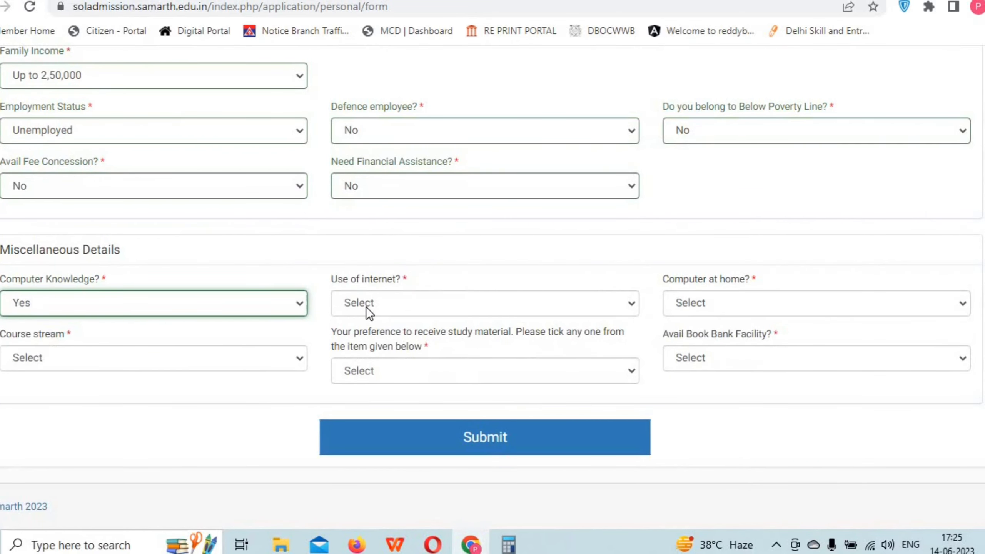
left_click(368, 305)
left_click(357, 350)
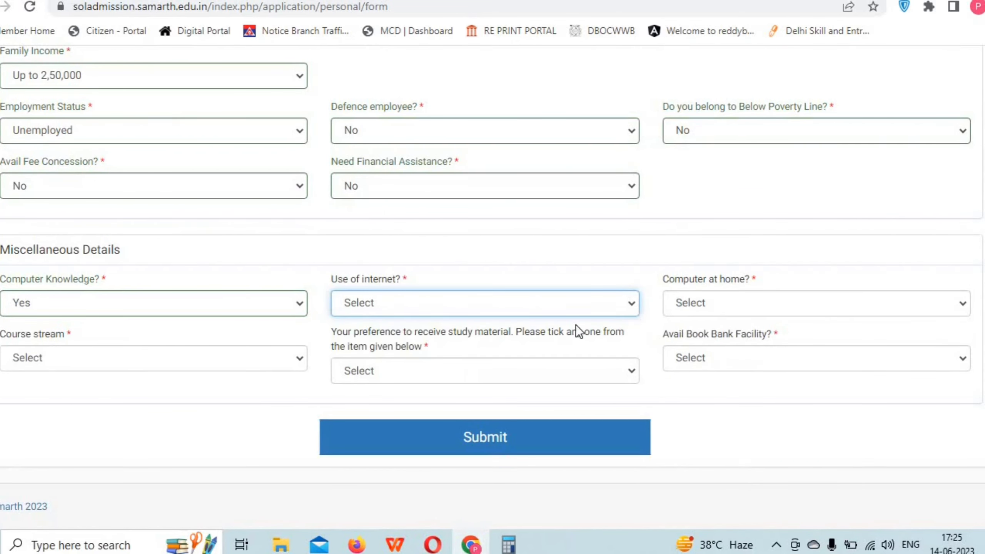
left_click(710, 305)
left_click(701, 349)
- Set course stream to Arts and study material to Hard Copy
left_click(128, 352)
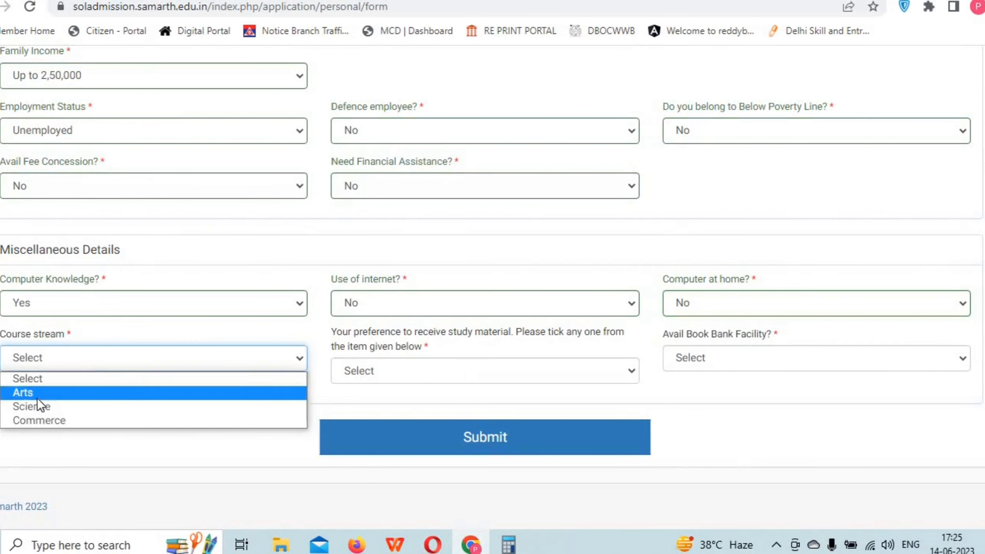
left_click_drag(1, 332, 120, 333)
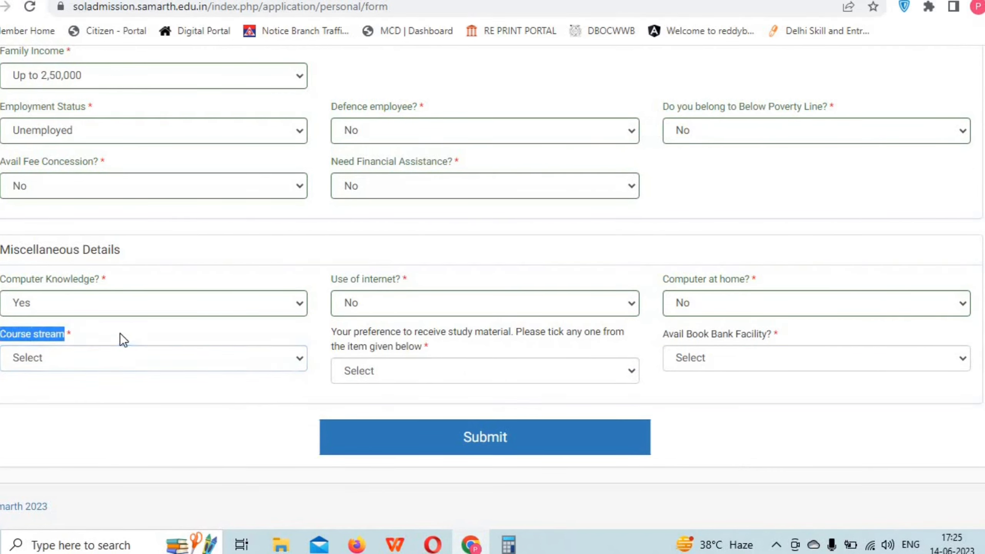
left_click(76, 362)
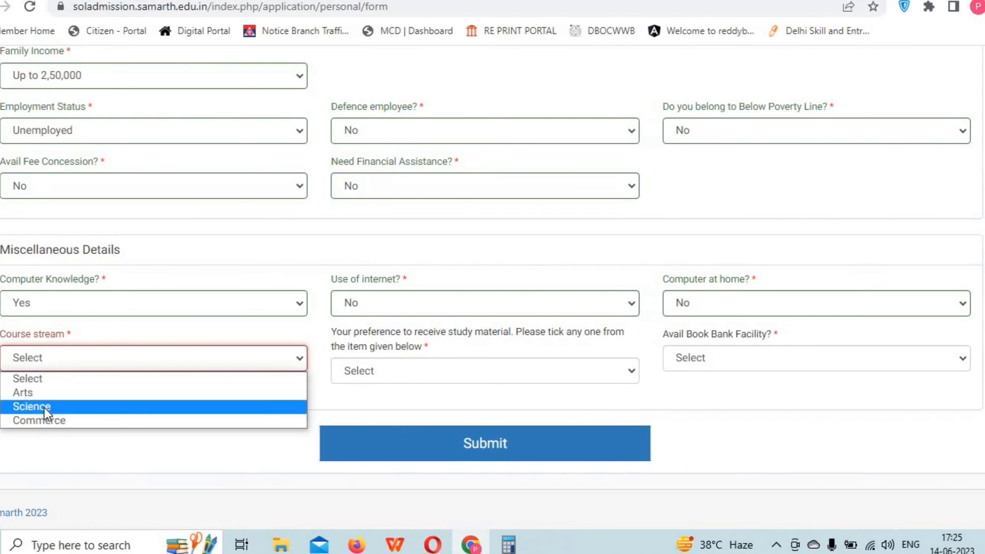
left_click(44, 393)
left_click(461, 366)
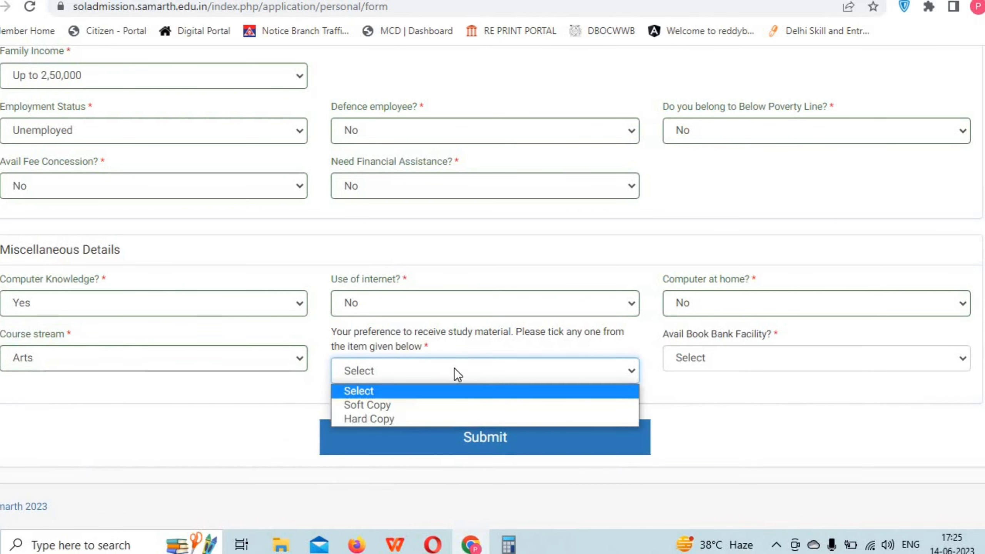
left_click(379, 406)
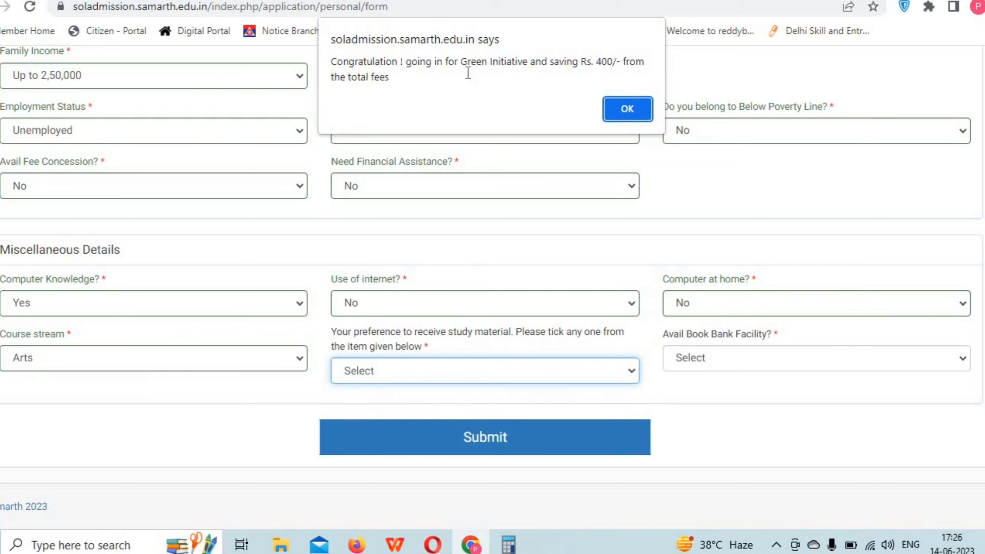
left_click(633, 109)
left_click(407, 370)
left_click(371, 418)
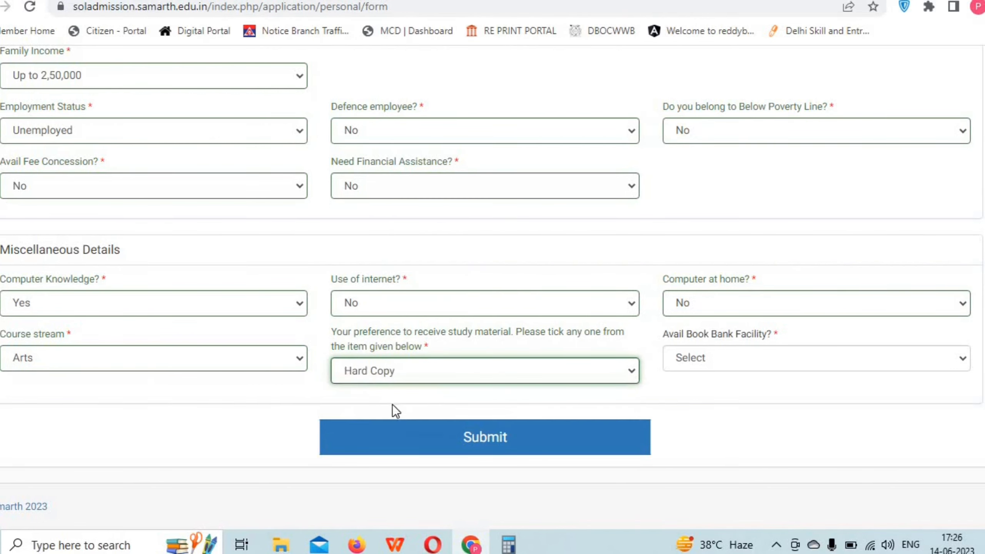
- Answer Yes to Book Bank Facility, submit the personal details, and proceed to Academic
left_click(726, 358)
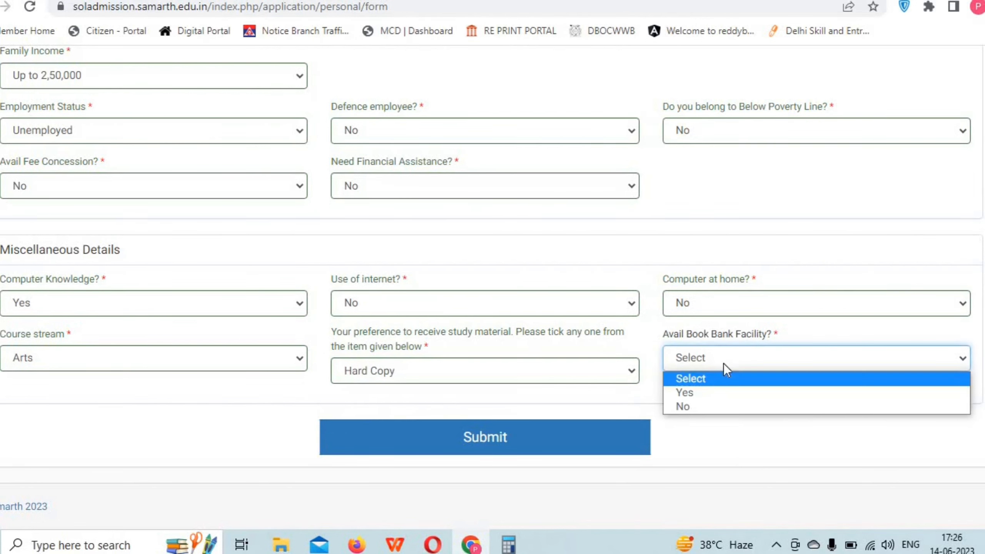
left_click(696, 393)
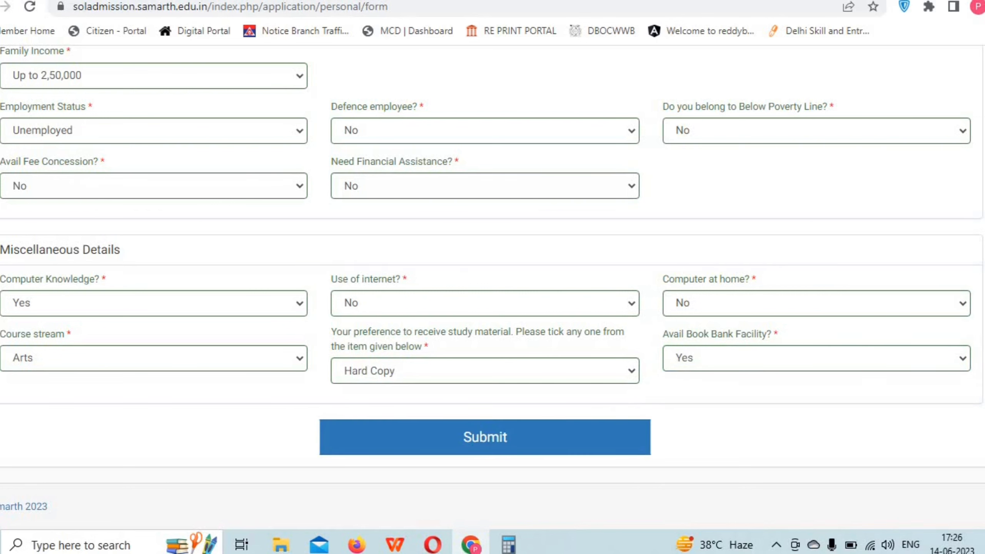
left_click(458, 436)
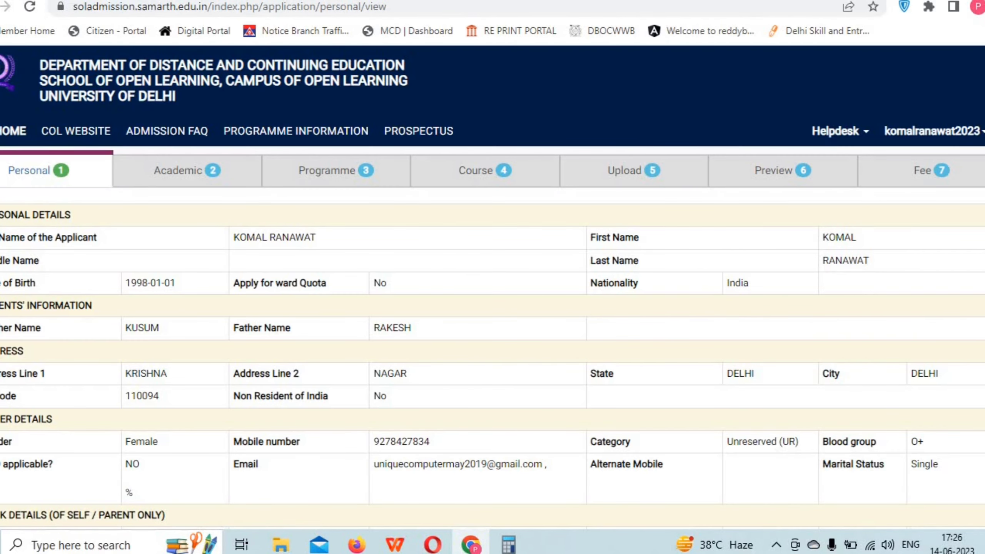
scroll(834, 446, "down", 8)
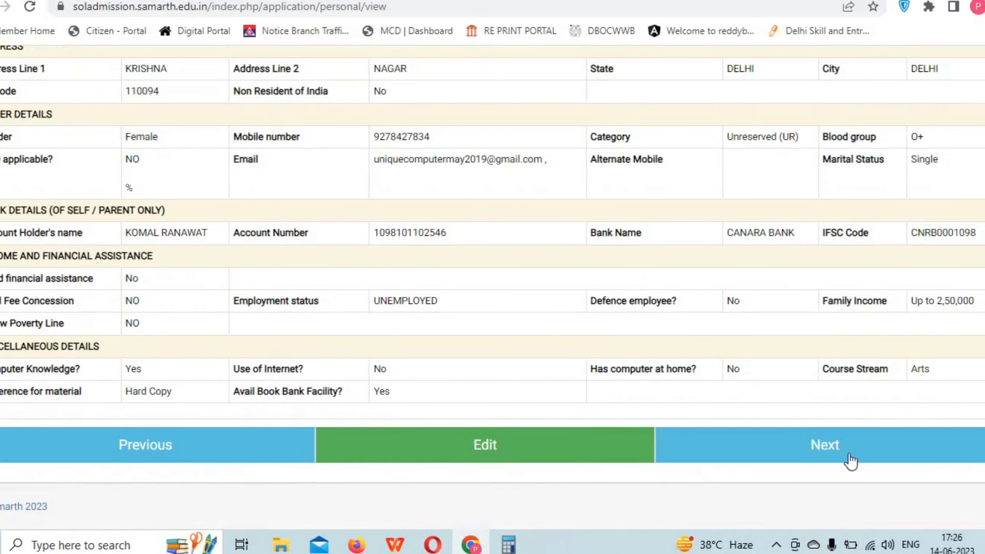
left_click(825, 446)
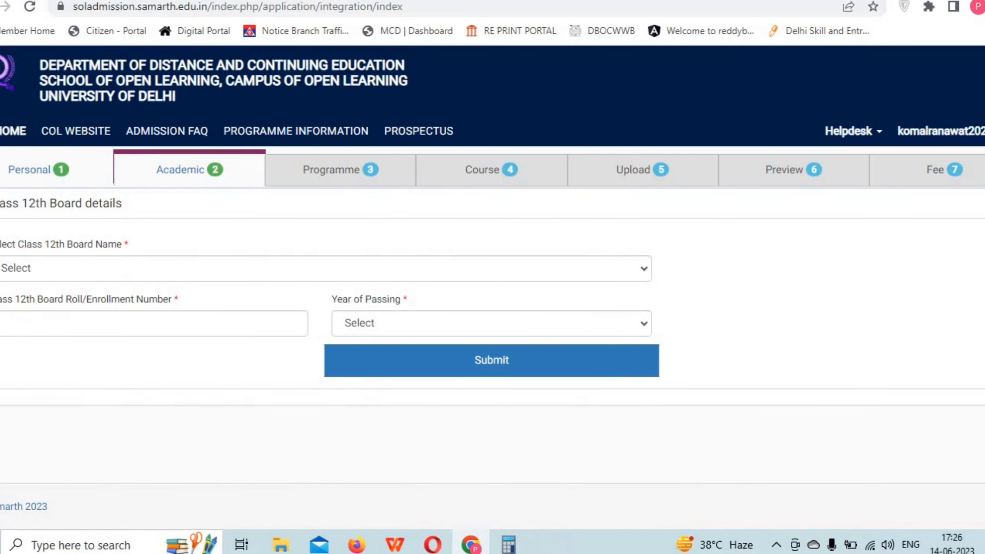
- Choose CBSE as the Class 12th board and enter the board roll number
left_click(97, 268)
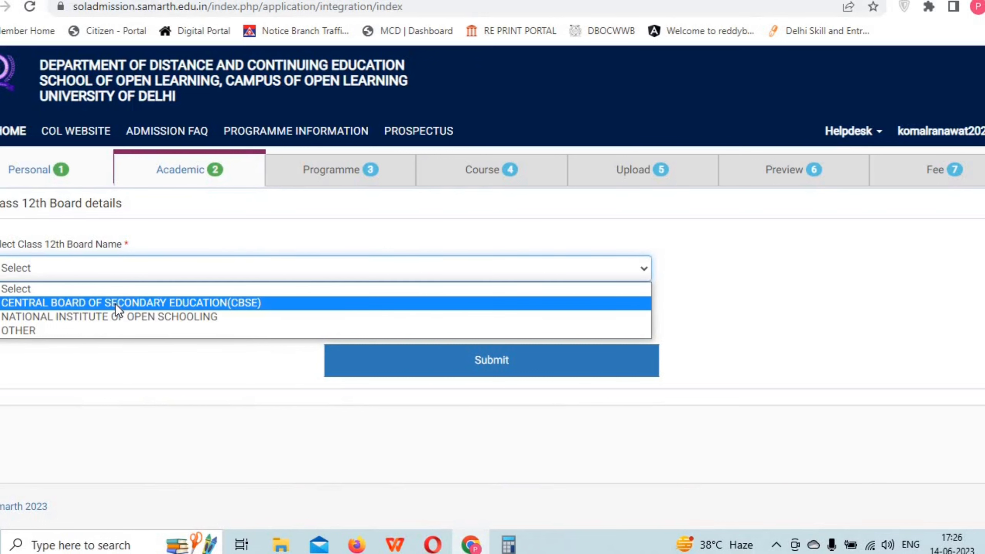
left_click(166, 302)
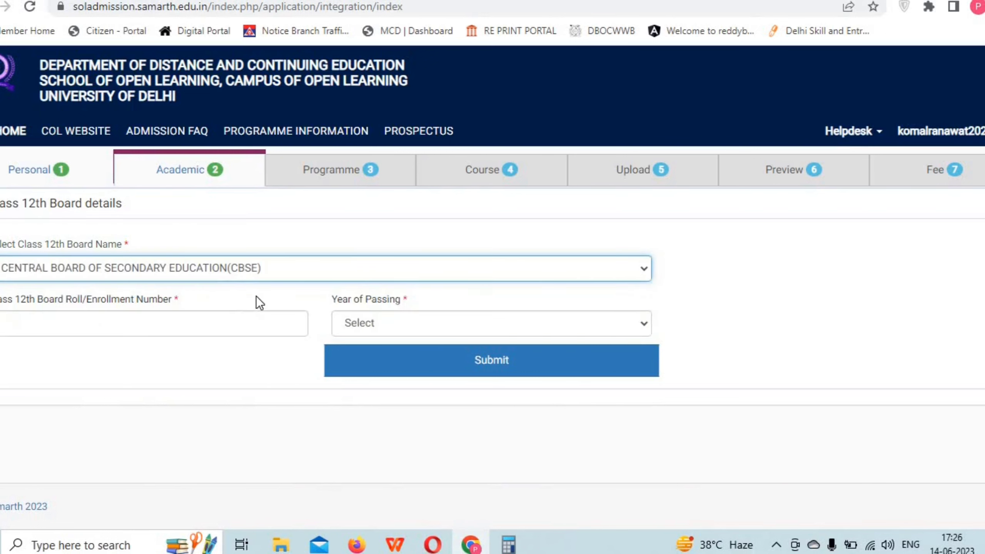
left_click(117, 324)
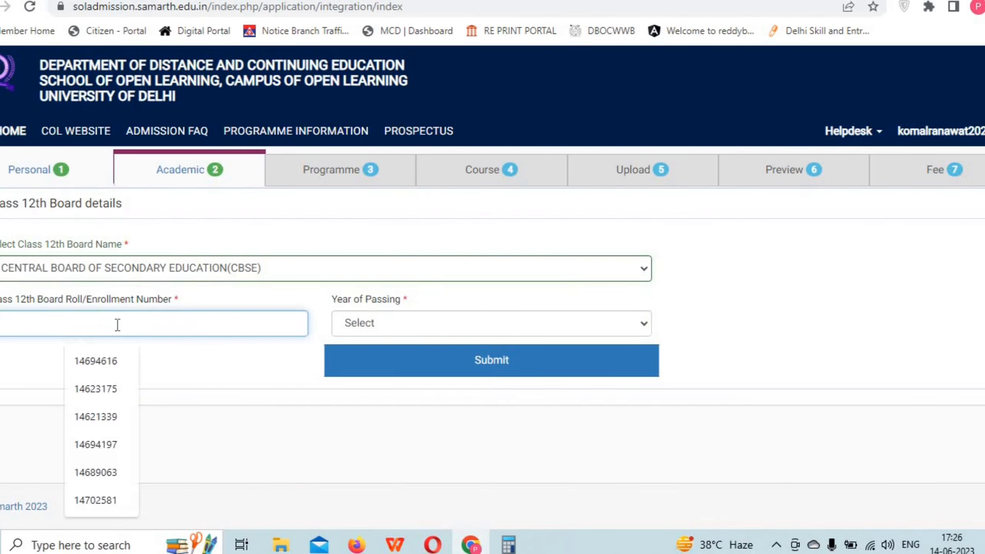
left_click(289, 356)
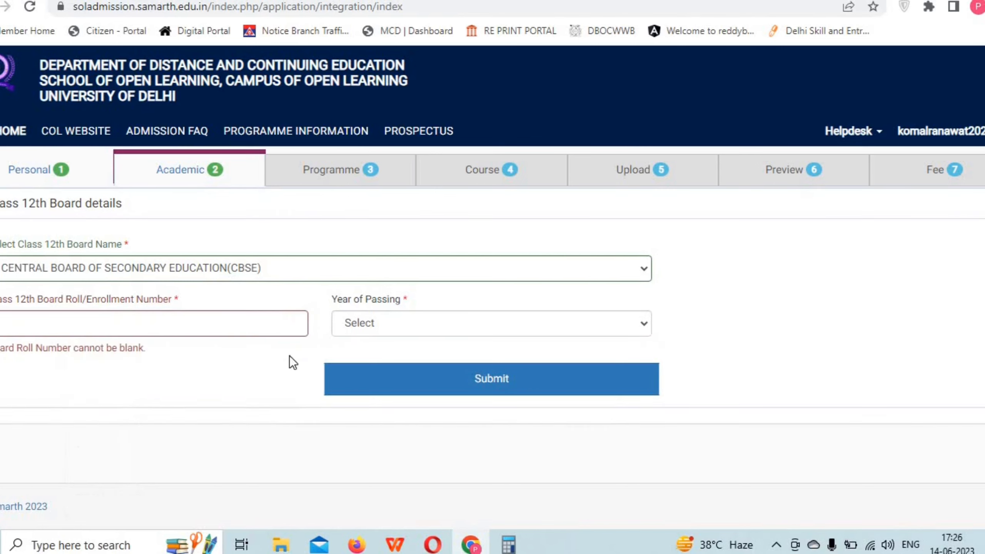
left_click(144, 332)
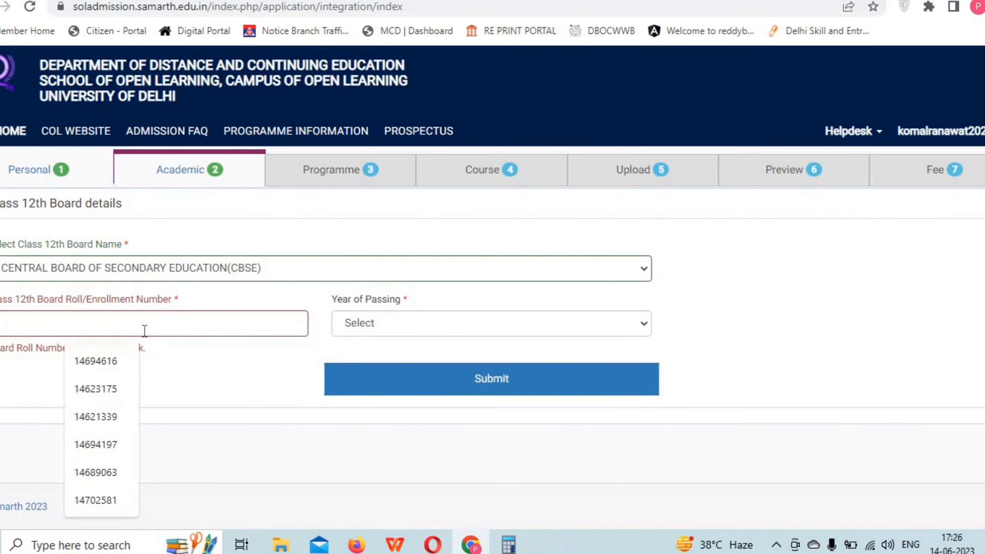
left_click(343, 167)
left_click(175, 325)
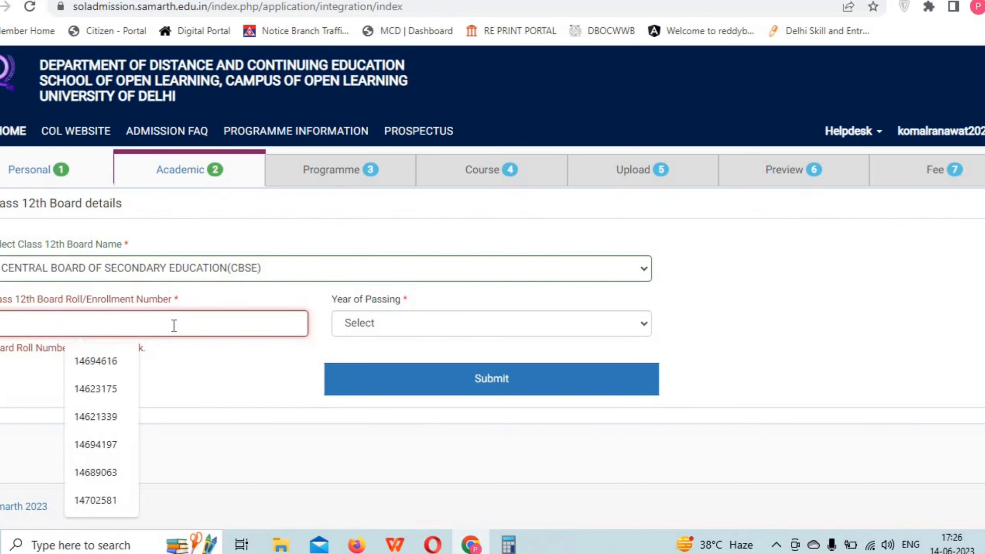
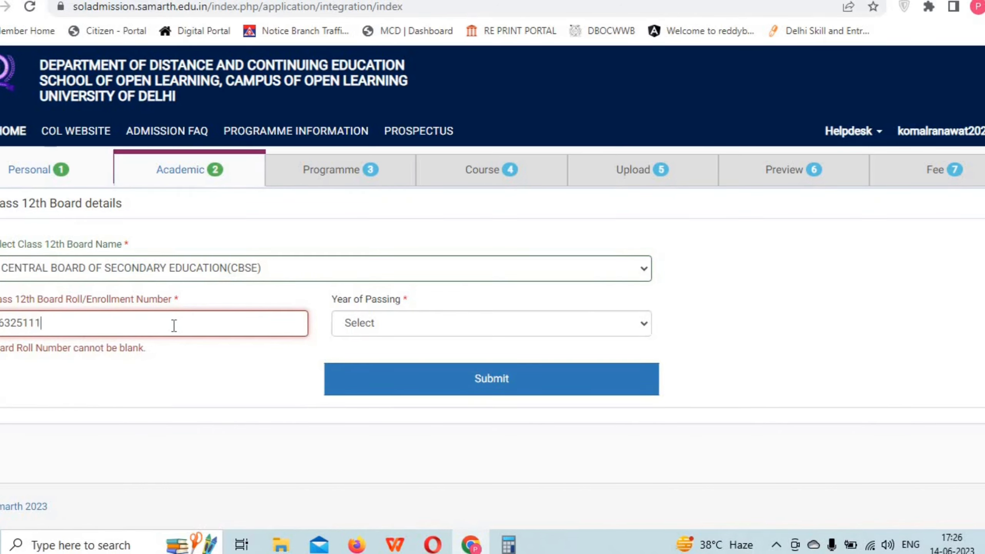
left_click(169, 361)
- Set Year of Passing to 2016 and submit the Class 12th details
left_click(431, 322)
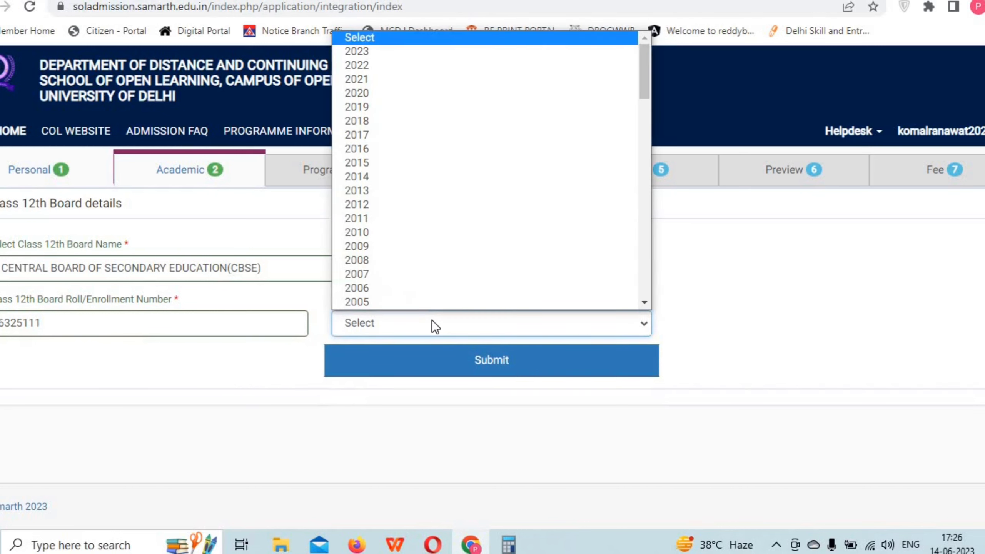
type("2019")
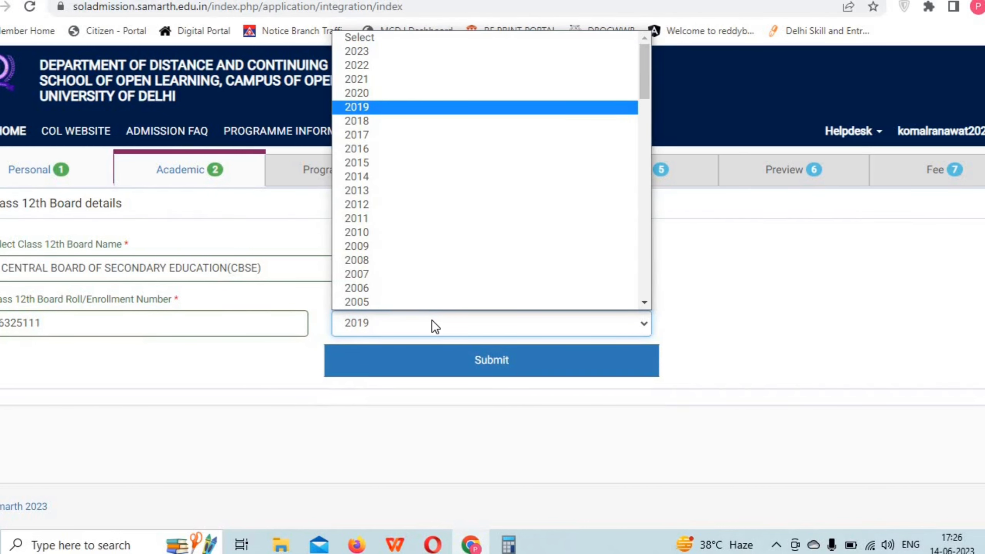
key("Down")
key("Down")
key("Down")
key("Return")
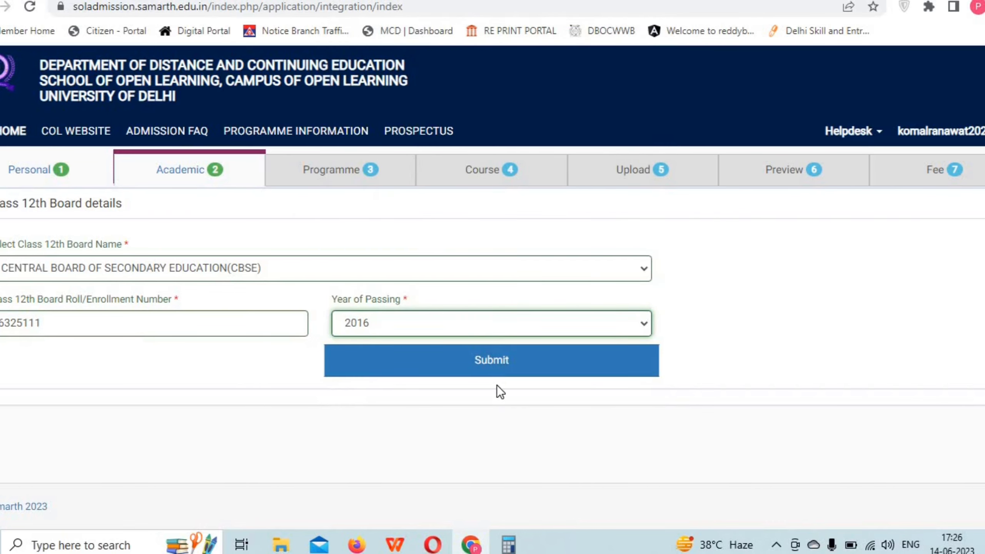
left_click(496, 367)
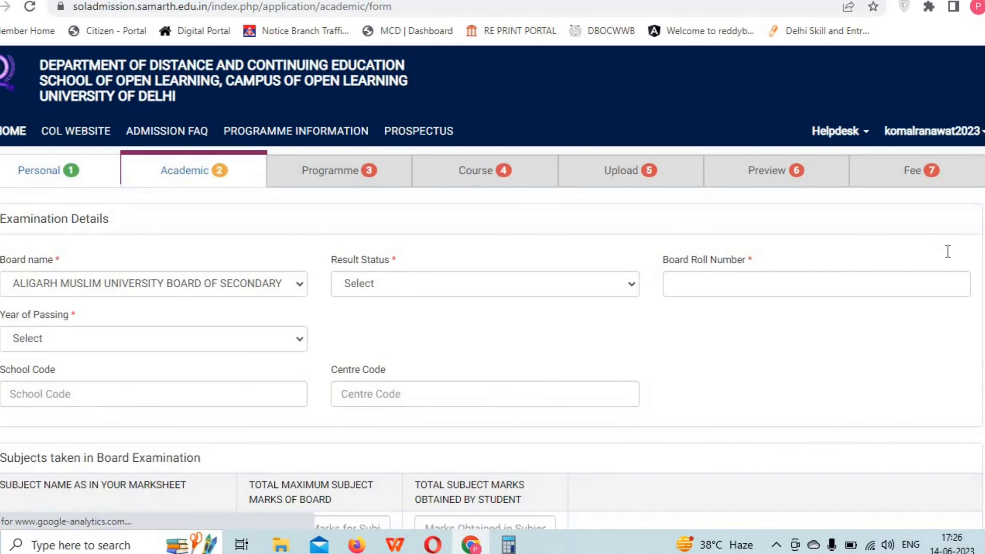
- Set the examination board to CBSE and result status to Passed
scroll(492, 297, "down", 10)
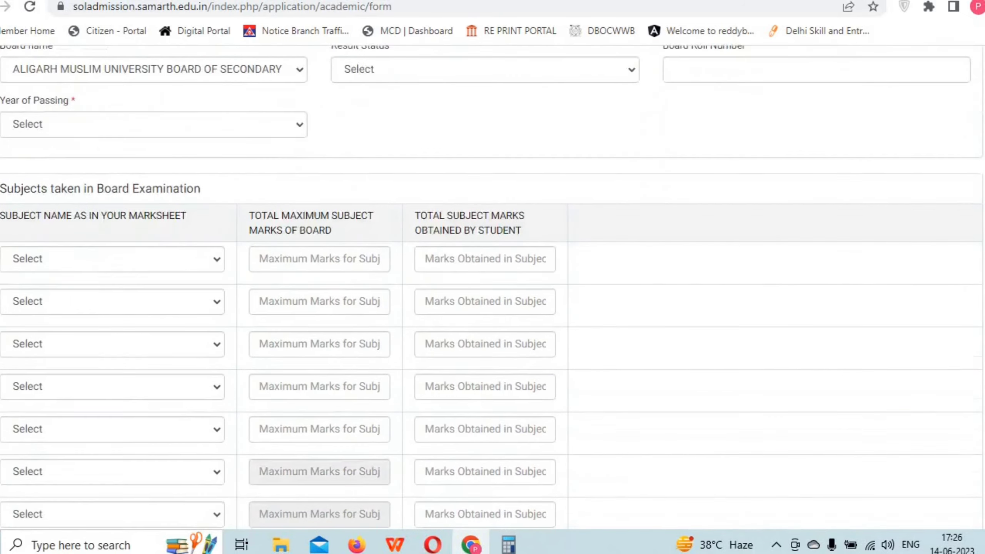
scroll(492, 297, "down", 15)
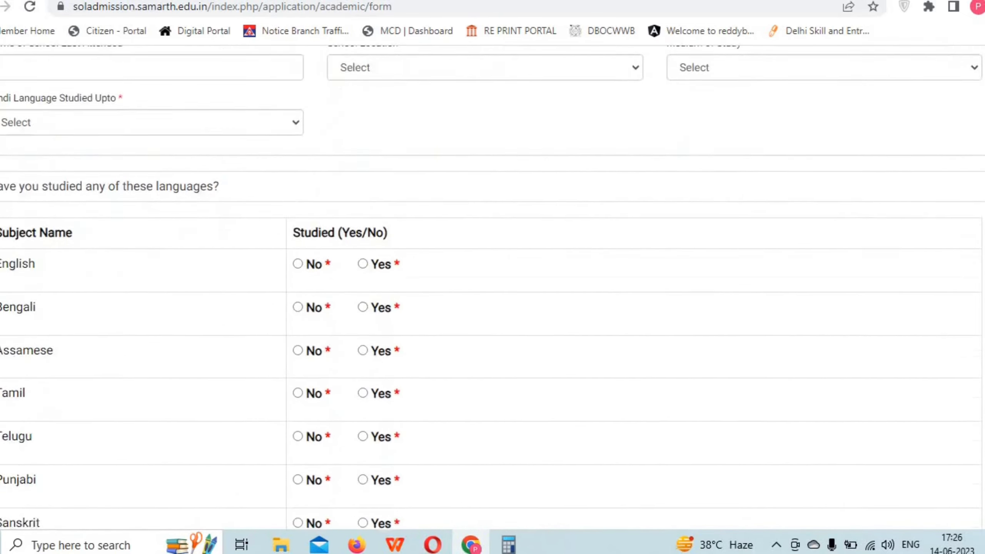
scroll(493, 297, "down", 3)
scroll(493, 297, "up", 15)
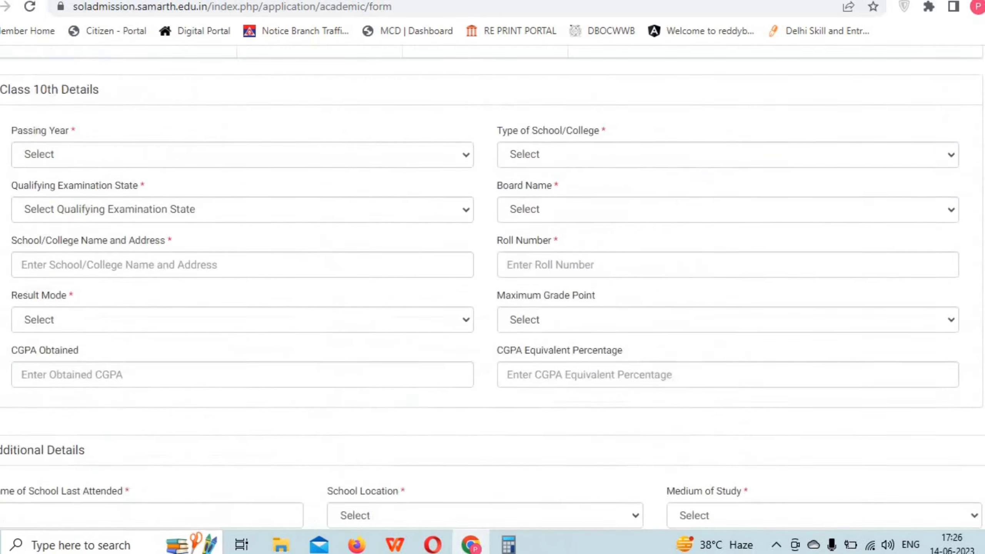
scroll(493, 297, "up", 6)
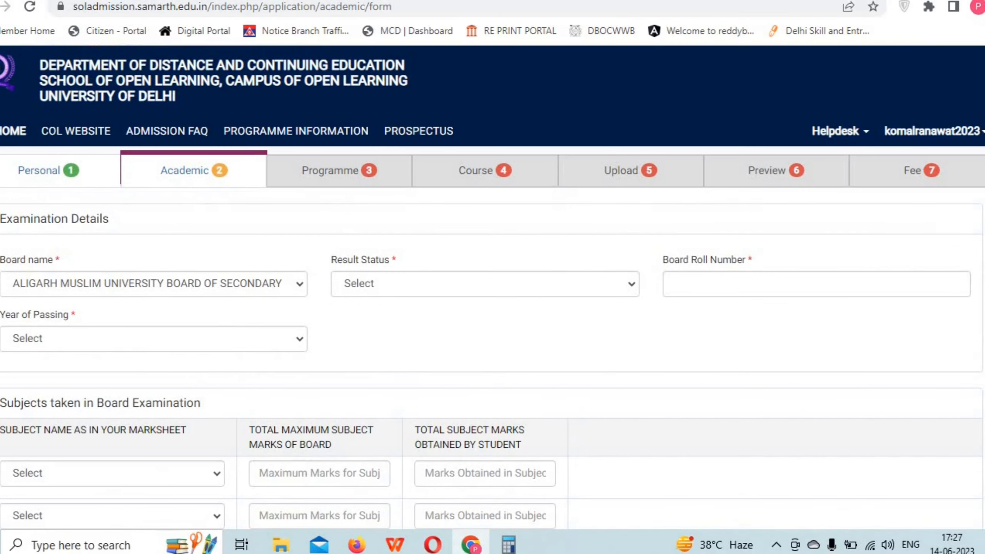
left_click(194, 282)
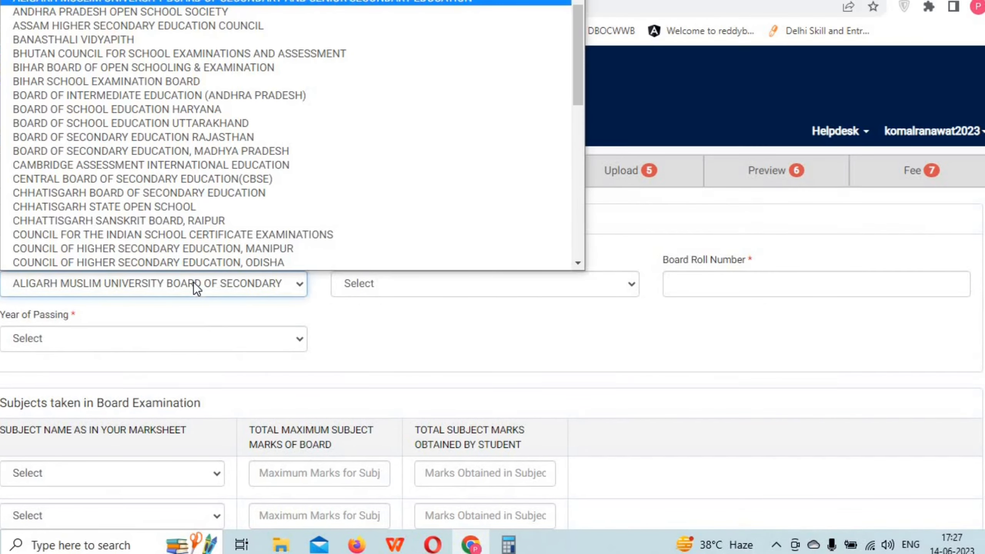
key("c")
key("c")
key("c")
key("c")
key("c")
key("c")
key("c")
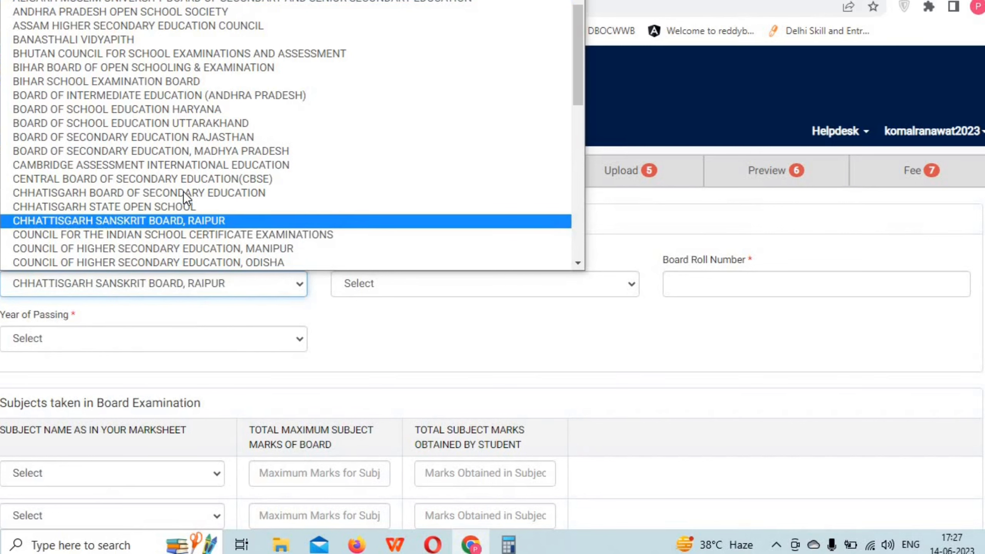
key("c")
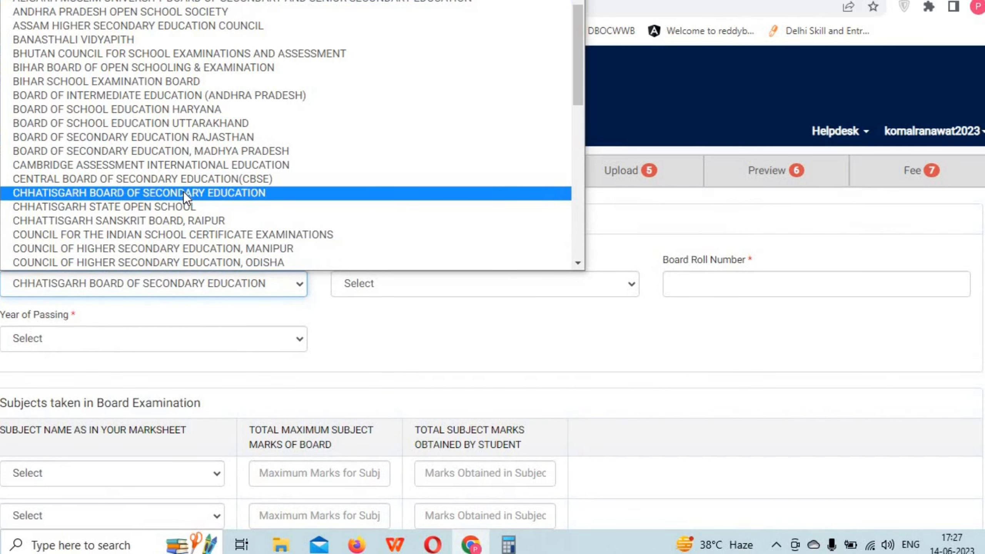
left_click(188, 179)
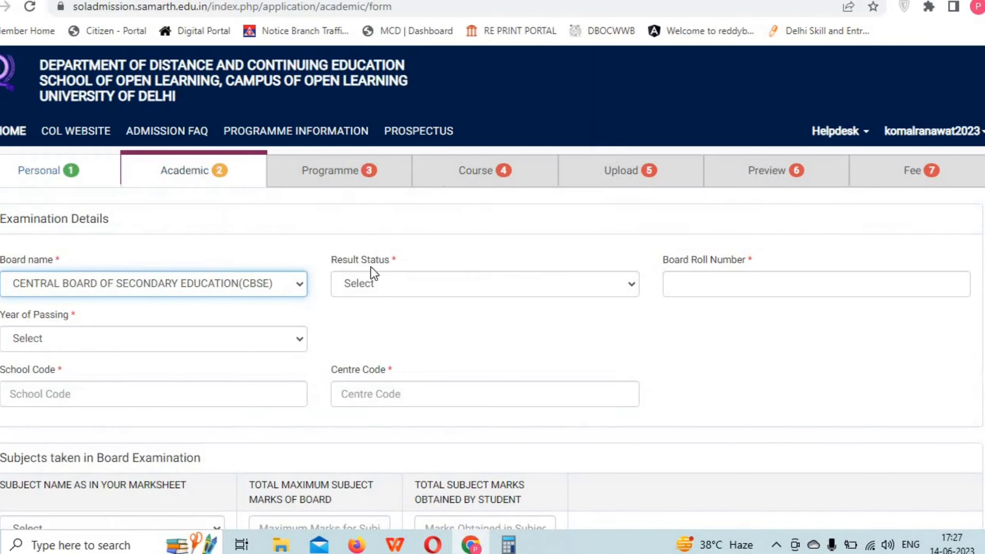
left_click(443, 284)
left_click(399, 318)
- Fill the board roll number from saved entries and set Year of Passing to 2020
left_click(731, 285)
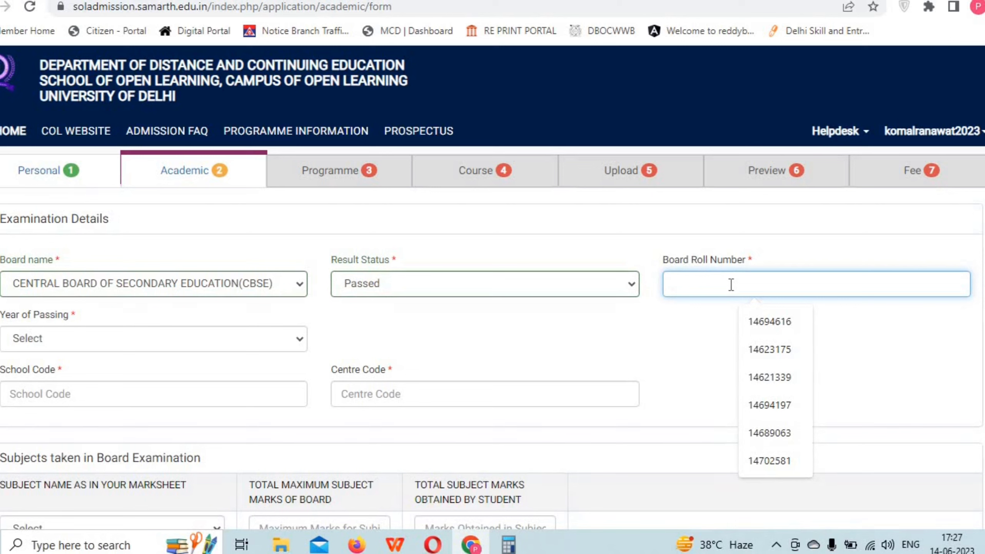
left_click(771, 318)
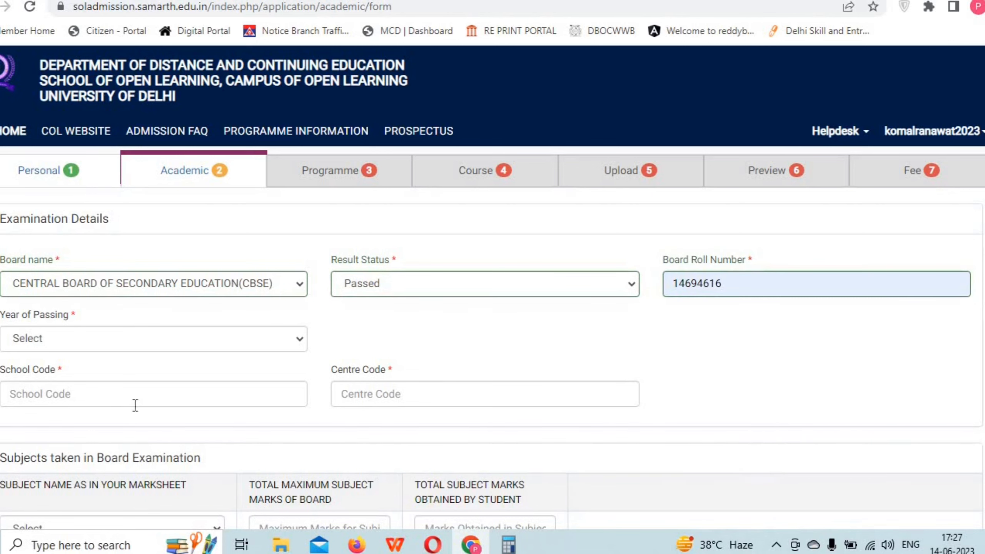
left_click(94, 340)
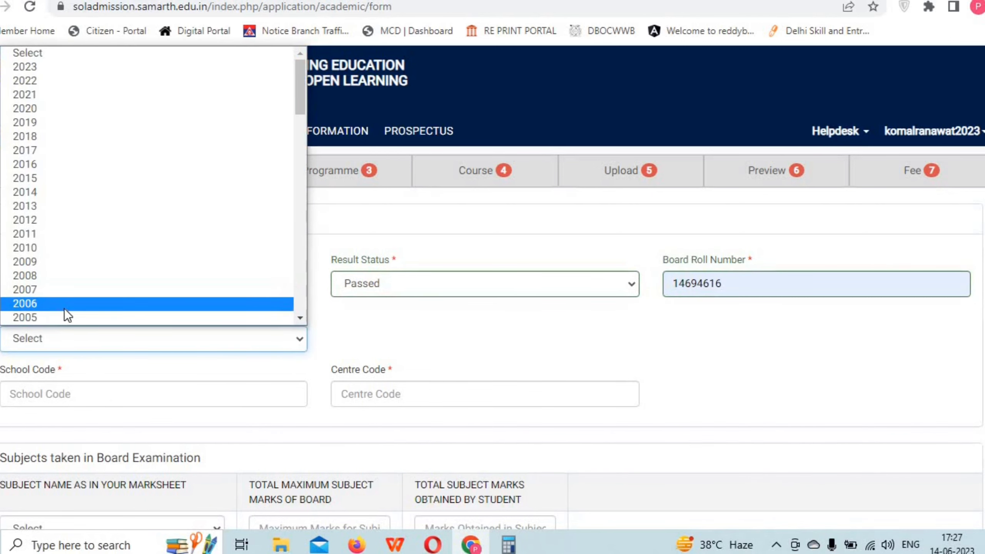
type("2020")
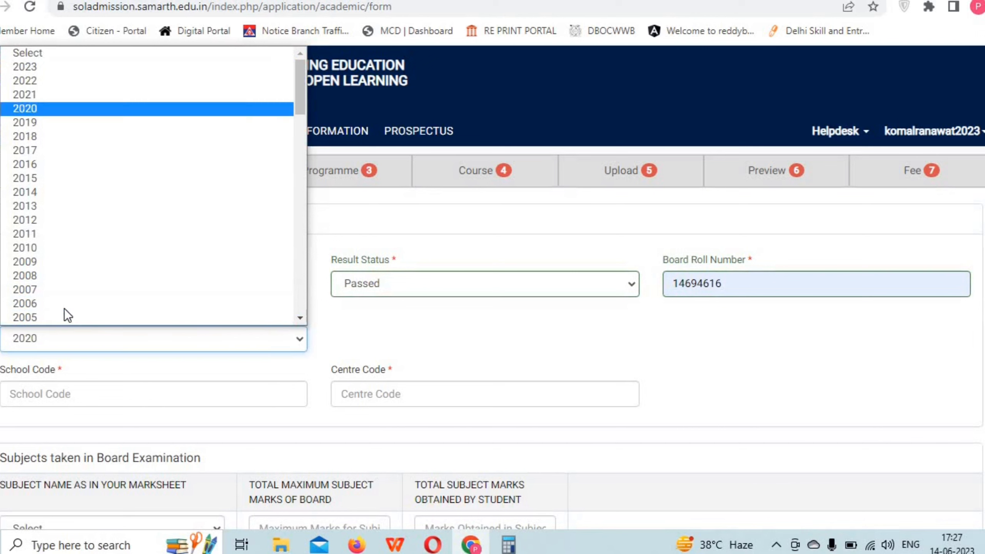
left_click(36, 109)
- Set school code 87386 and centre code 87341 from the suggestions
left_click(122, 391)
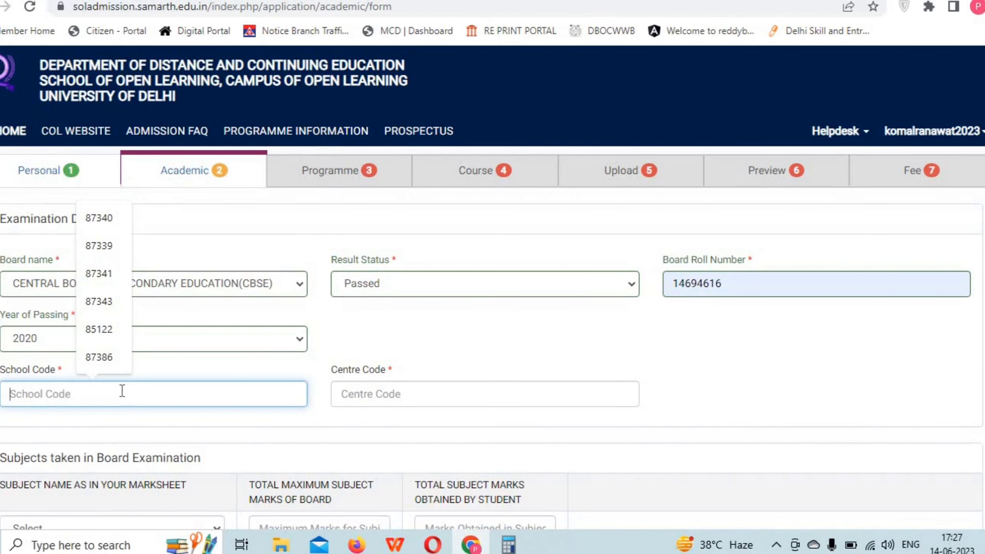
key("Up")
key("Return")
left_click(389, 395)
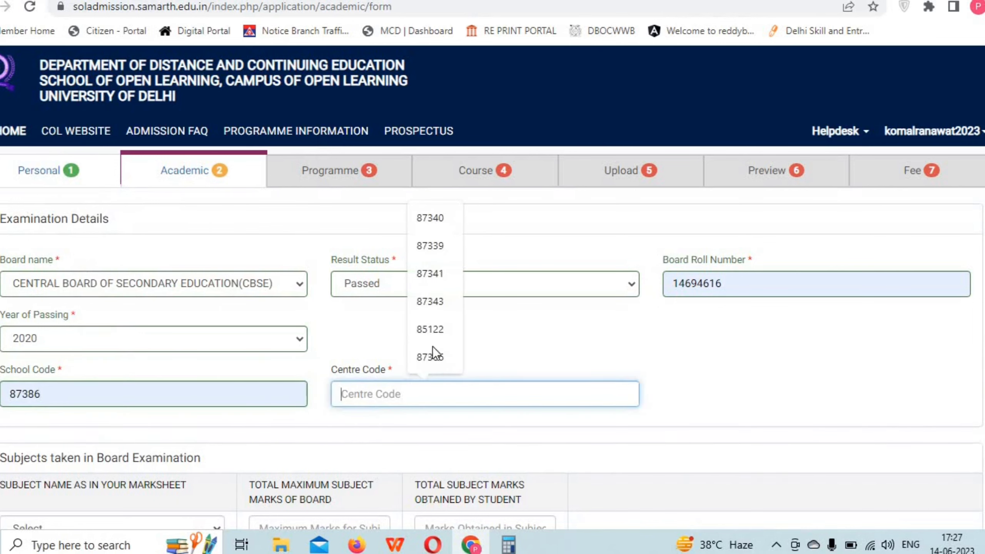
key("Up")
key("Return")
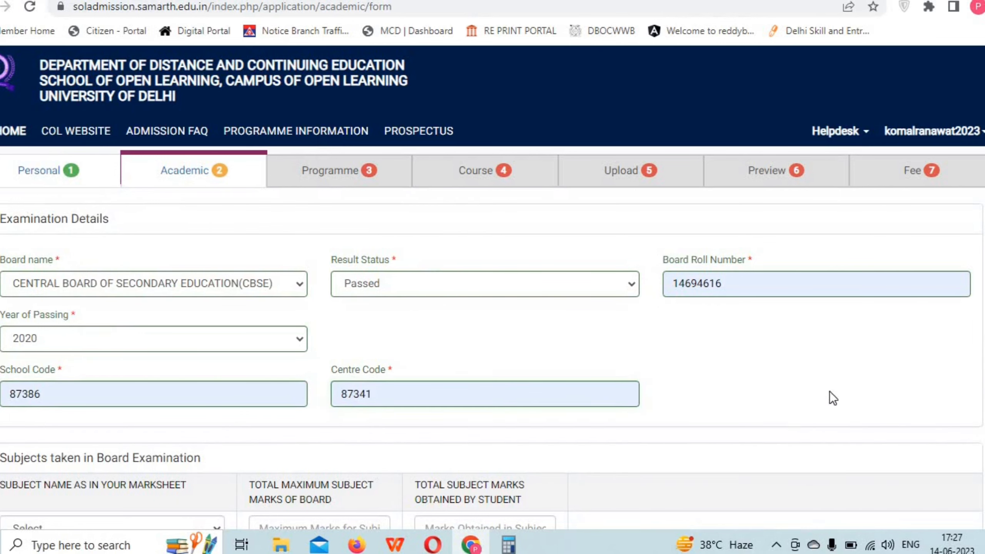
- Add ENGLISH CORE as the first subject with 80 marks out of 100
scroll(875, 243, "down", 8)
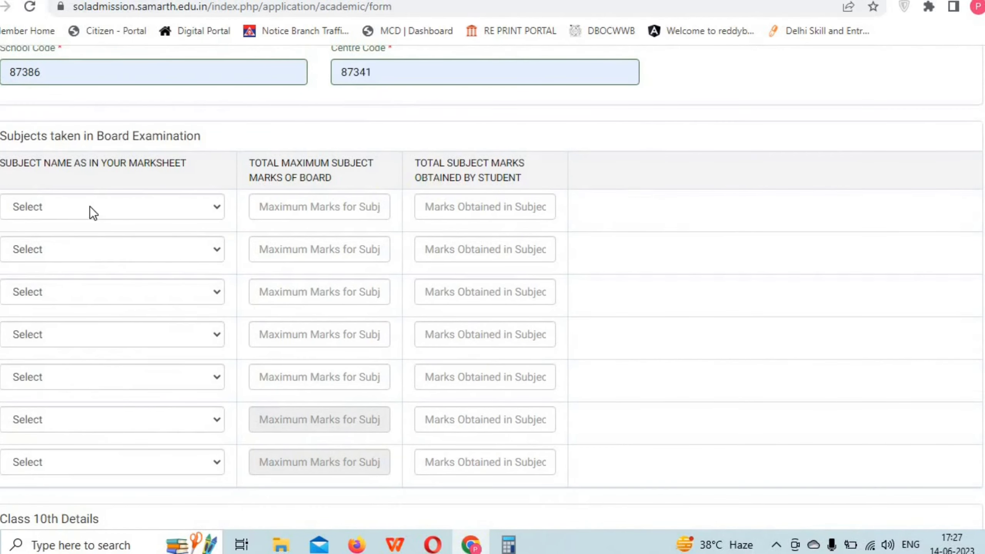
left_click(91, 205)
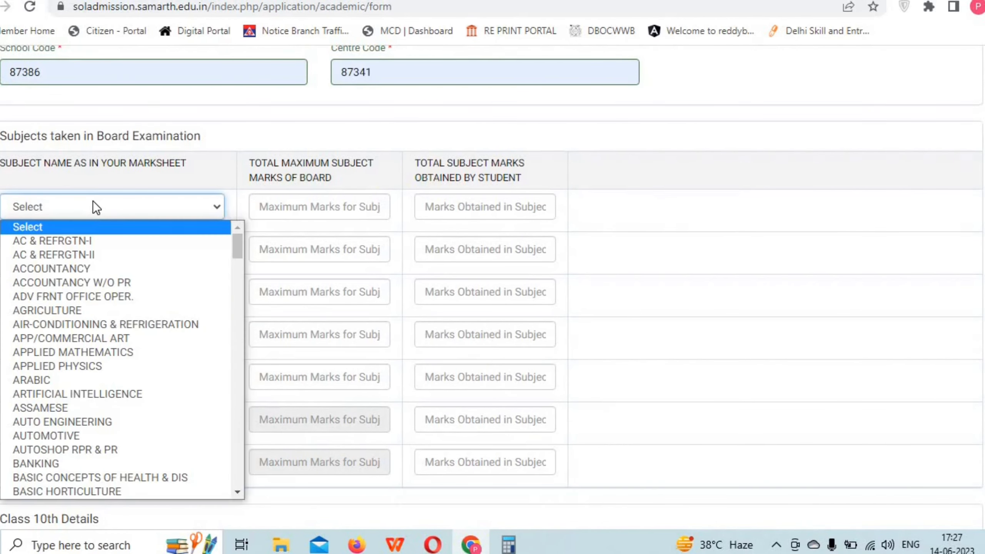
scroll(235, 341, "down", 12)
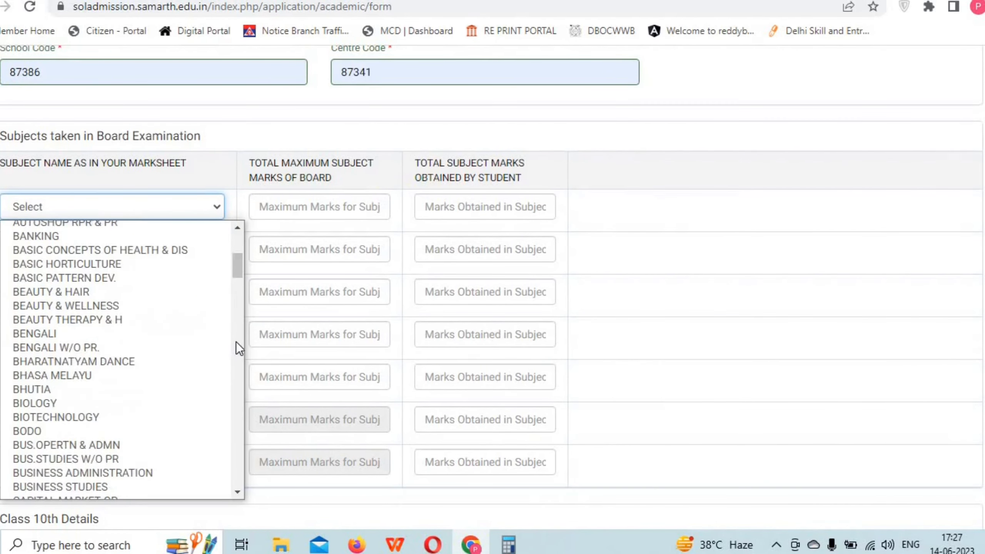
scroll(235, 342, "down", 5)
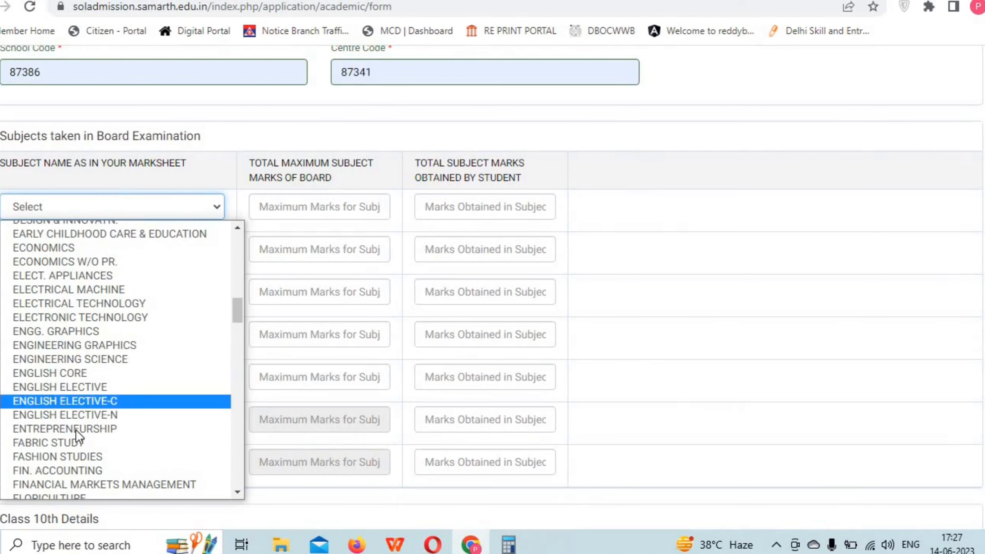
left_click(81, 378)
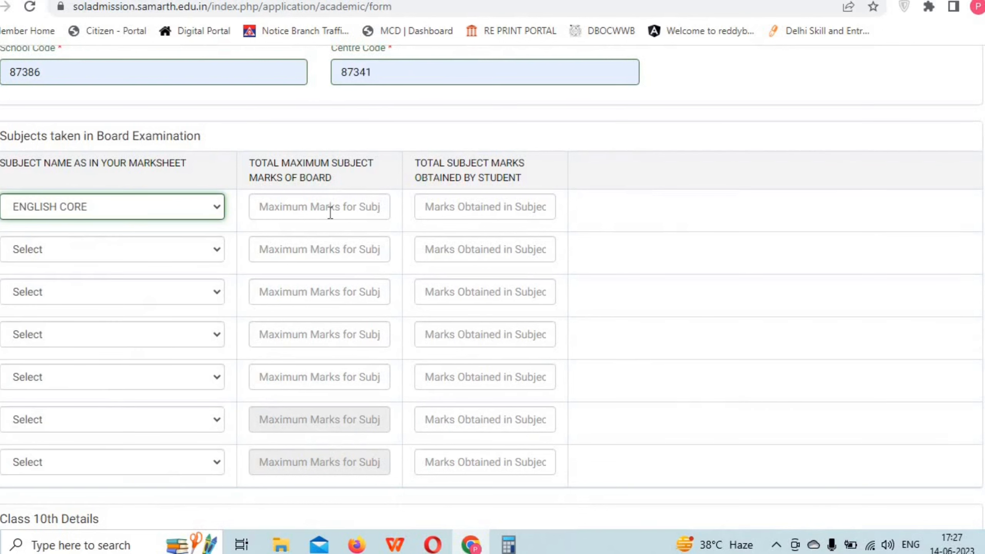
left_click(353, 210)
type("100")
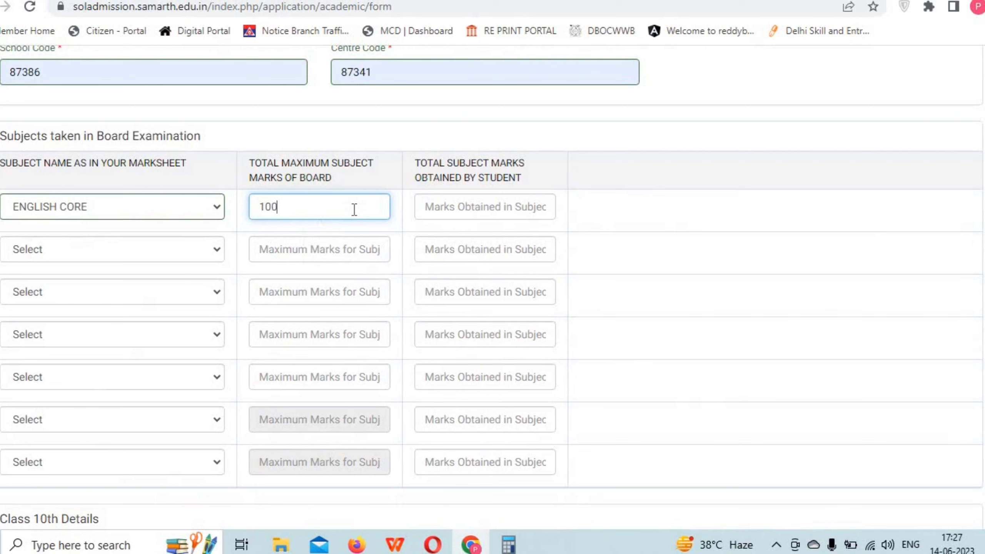
key("Tab")
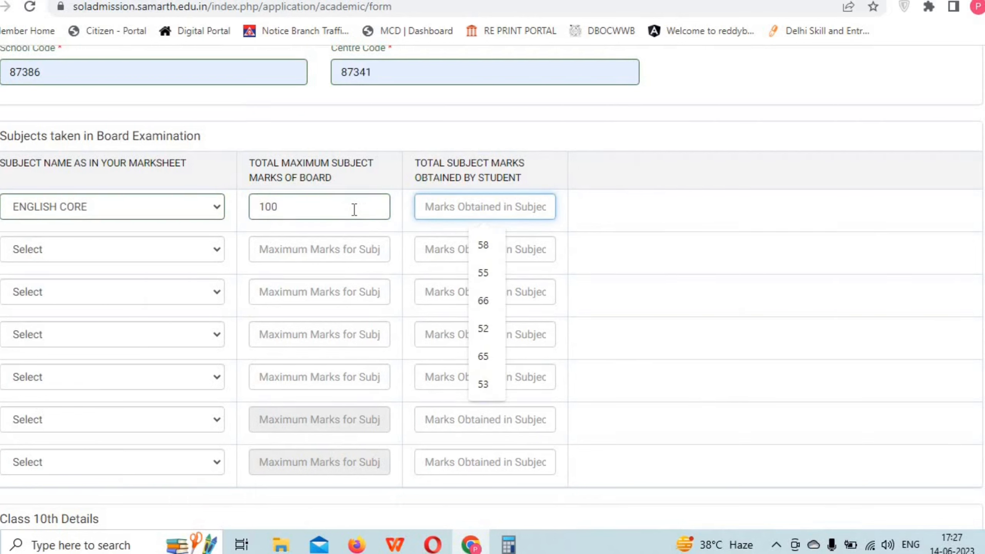
type("80")
key("Tab")
- Add HINDI CORE as the second subject with 68 marks out of 100
left_click(120, 250)
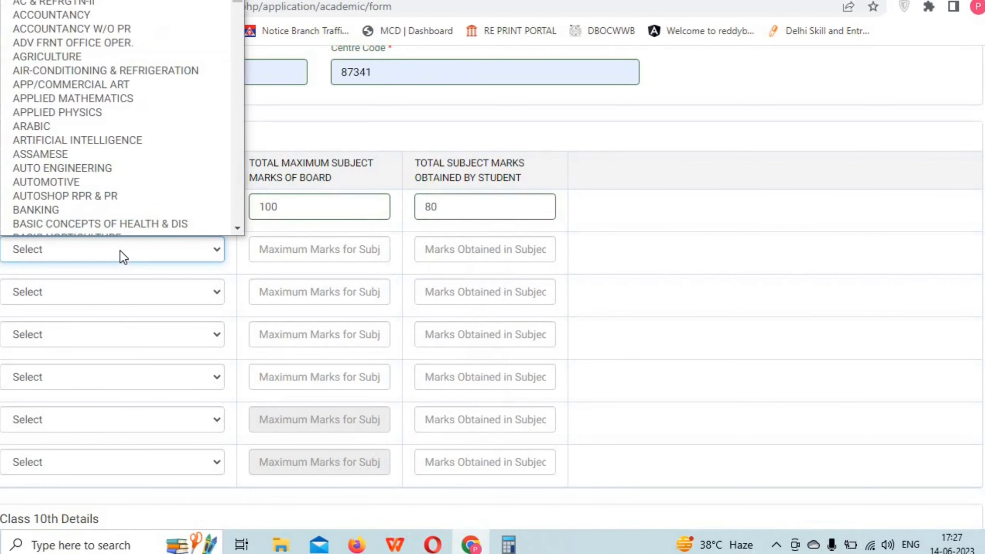
left_click(237, 121)
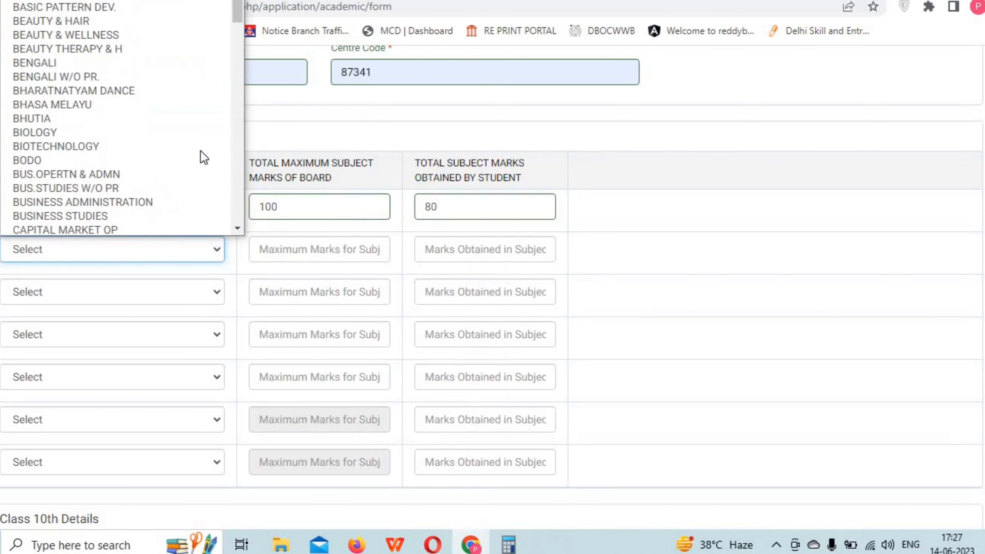
key("h")
key("Down")
key("Down")
key("Down")
key("Down")
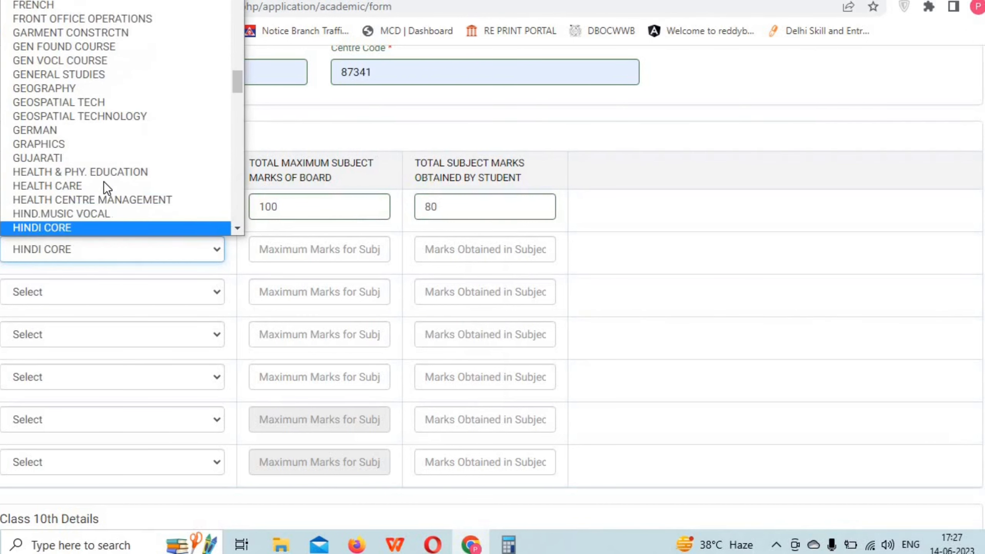
key("Down")
key("Down")
left_click(77, 199)
left_click(287, 244)
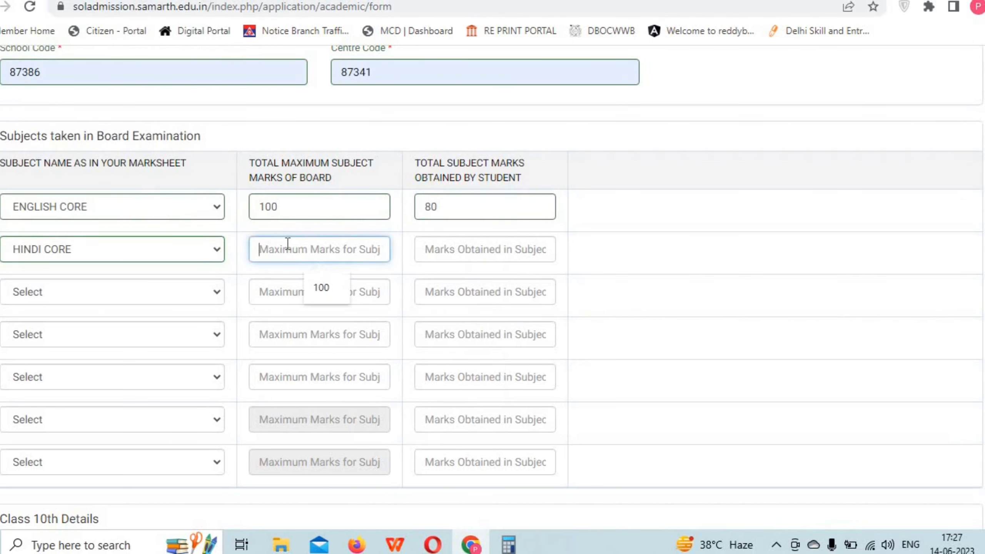
type("100")
key("Tab")
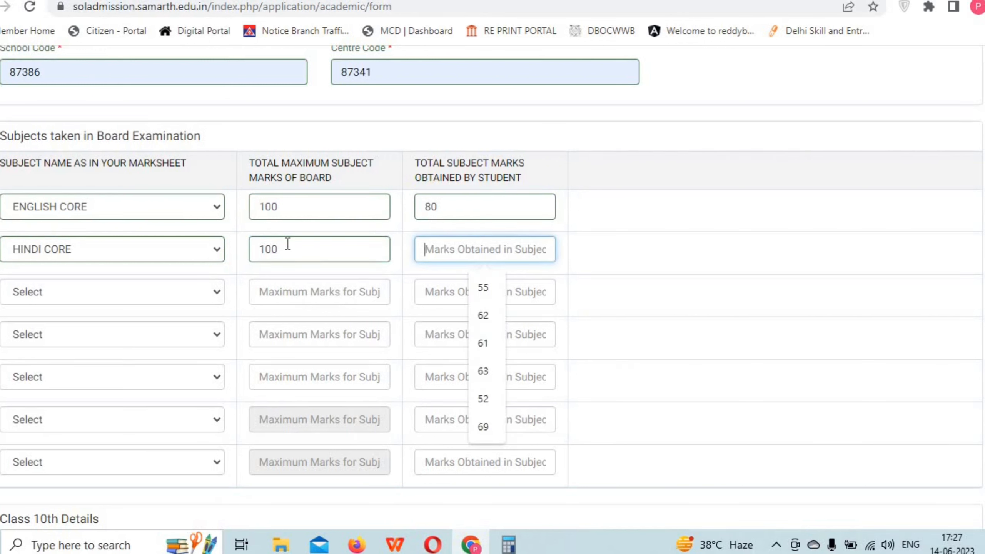
type("68")
left_click(92, 291)
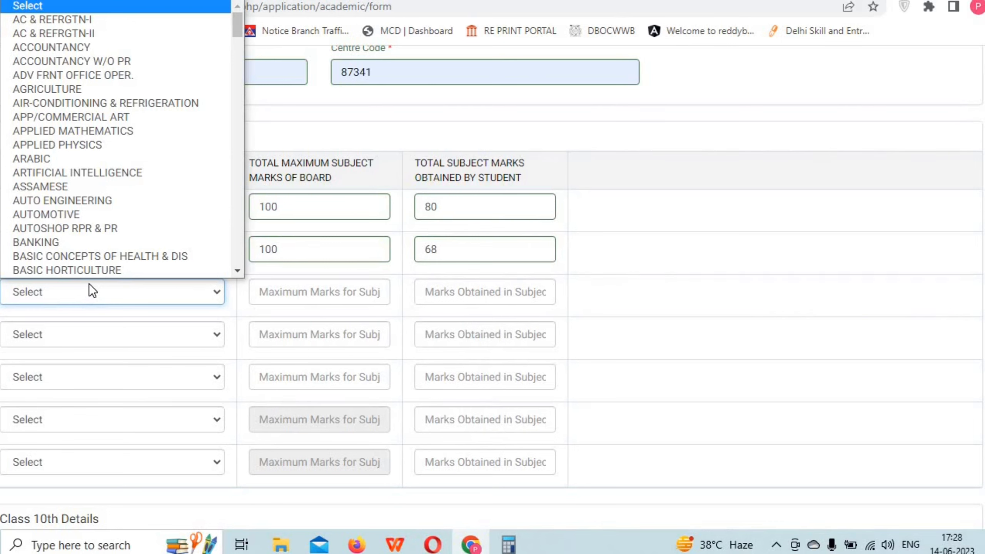
- Add POLITICAL SCIENCE as the third subject with 69 marks out of 100
key("p")
key("p")
key("p")
key("p")
key("p")
key("p")
key("p")
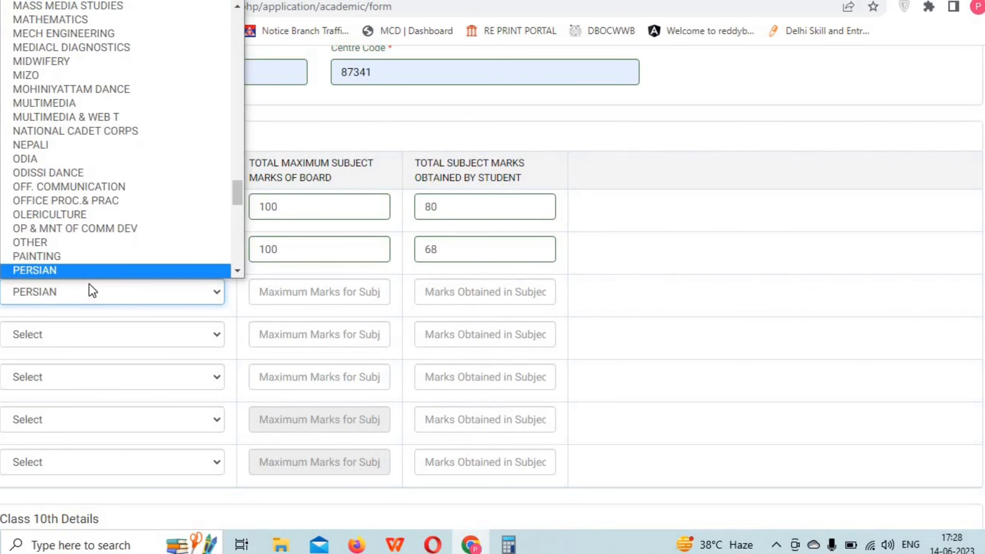
left_click(78, 256)
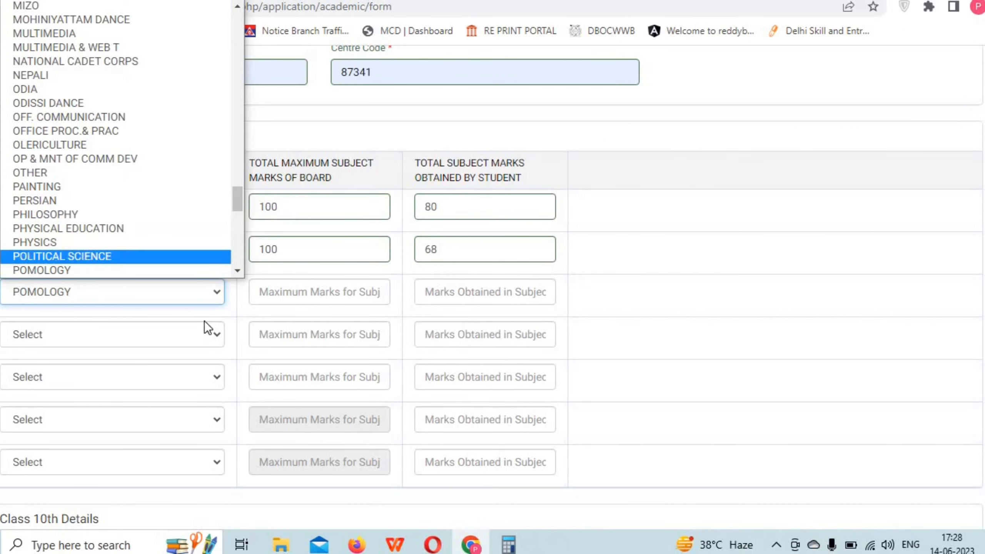
left_click(295, 283)
type("100")
key("Tab")
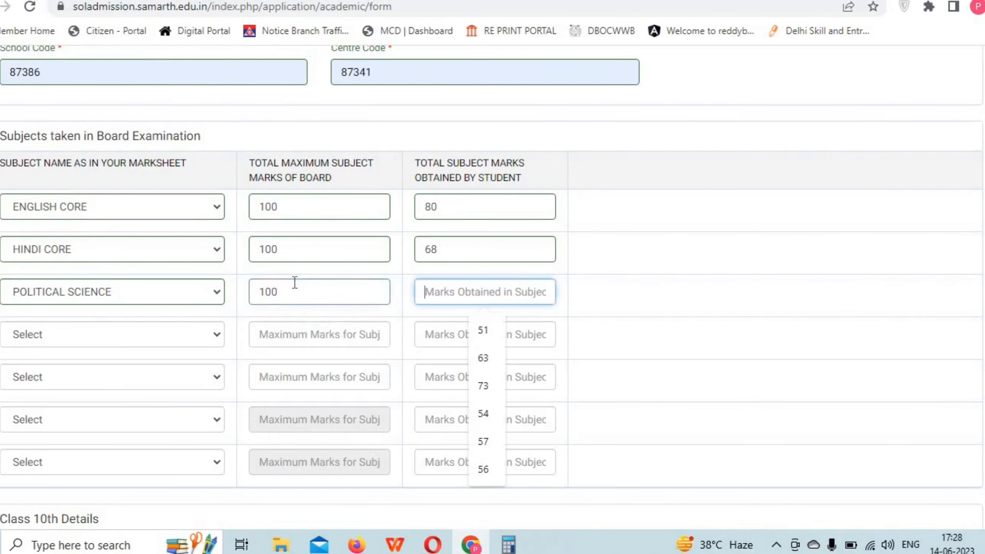
type("69")
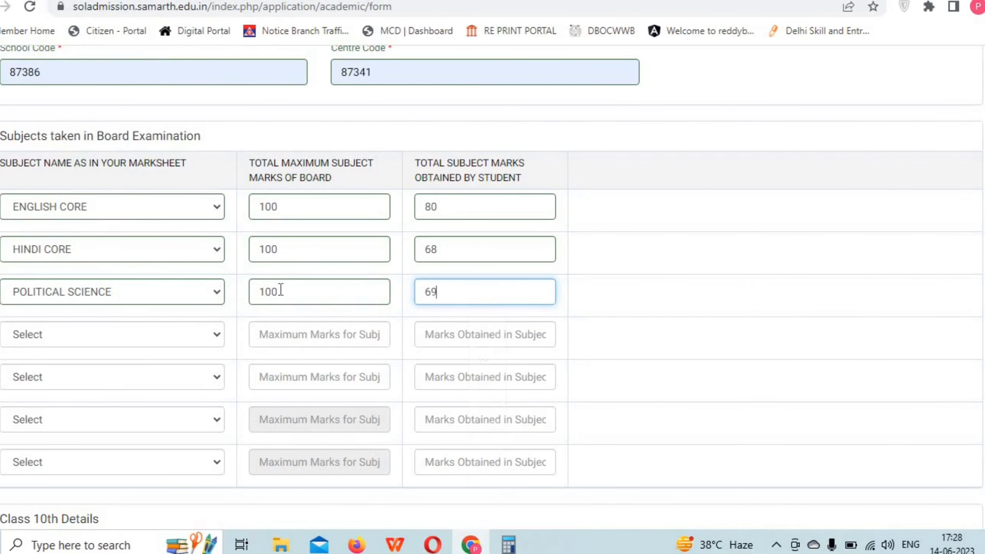
- Add HISTORY as the fourth subject with 55 marks out of 100
left_click(113, 331)
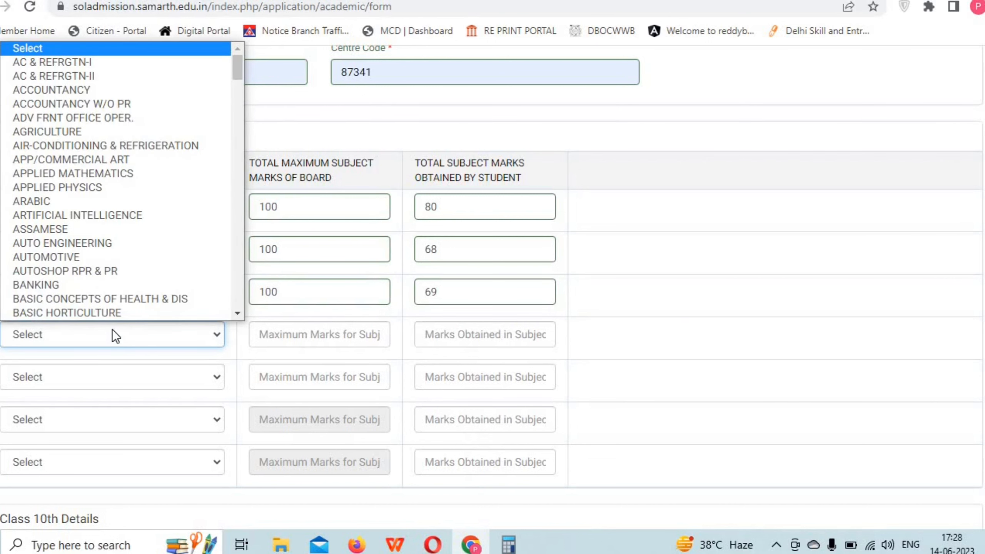
key("h")
key("Down")
key("Down")
key("Down")
key("Down")
key("Down")
key("Down")
key("Down")
key("Down")
key("Down")
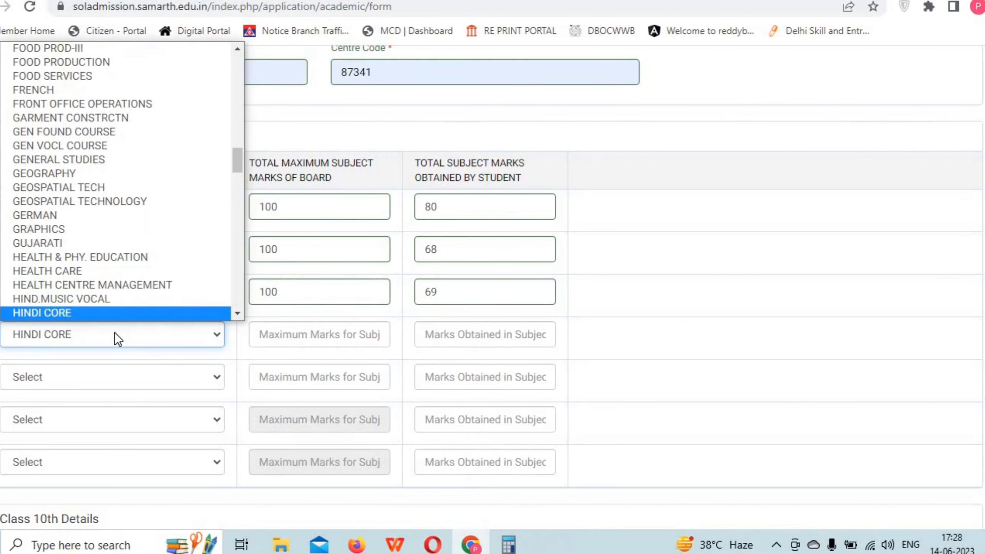
key("Down")
key("Down")
key("Down")
key("Down")
key("Down")
key("Down")
key("Down")
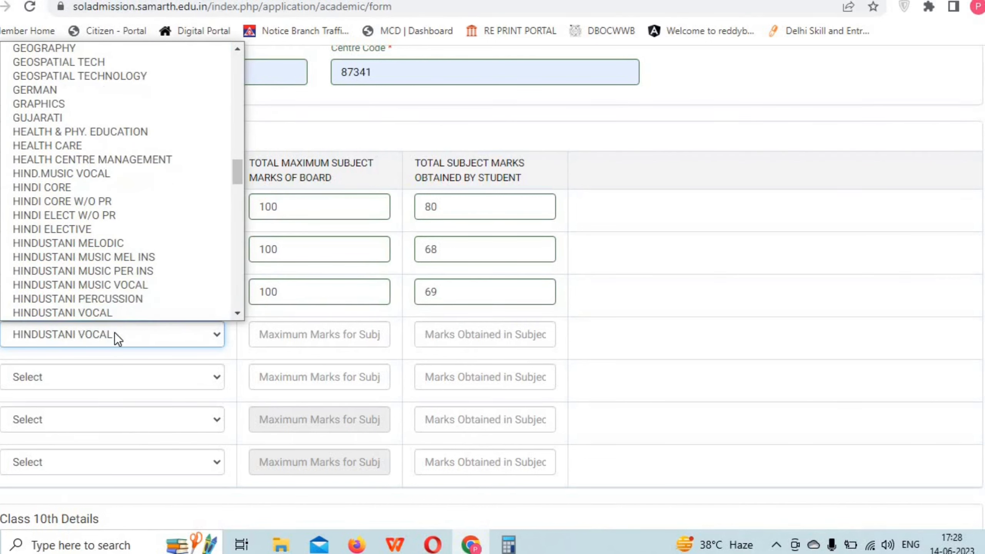
left_click(50, 284)
left_click(265, 336)
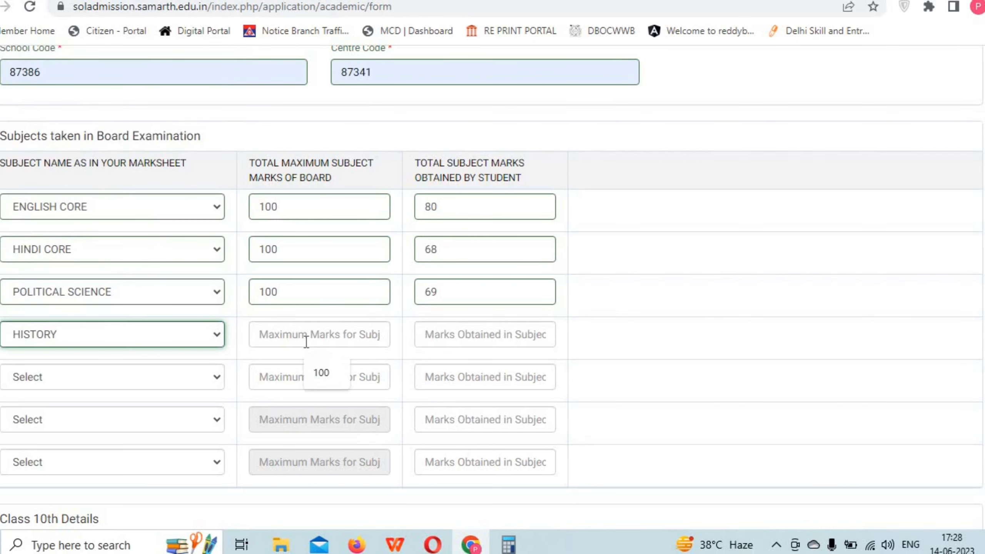
type("100")
key("Tab")
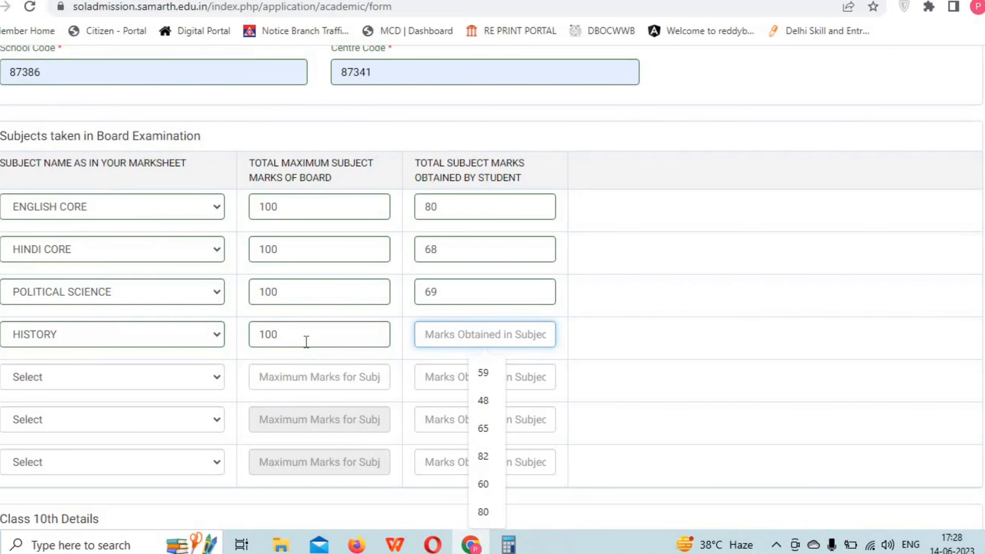
type("55")
- Add GEOGRAPHY as the fifth subject with 69 marks out of 100
left_click(100, 369)
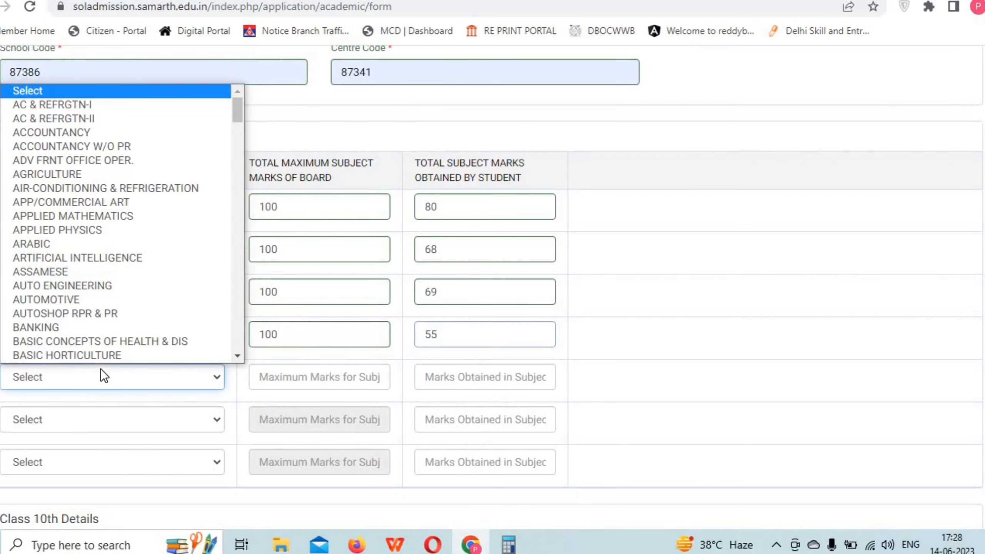
key("g")
key("Down")
key("Down")
key("Down")
key("Down")
key("Down")
key("Down")
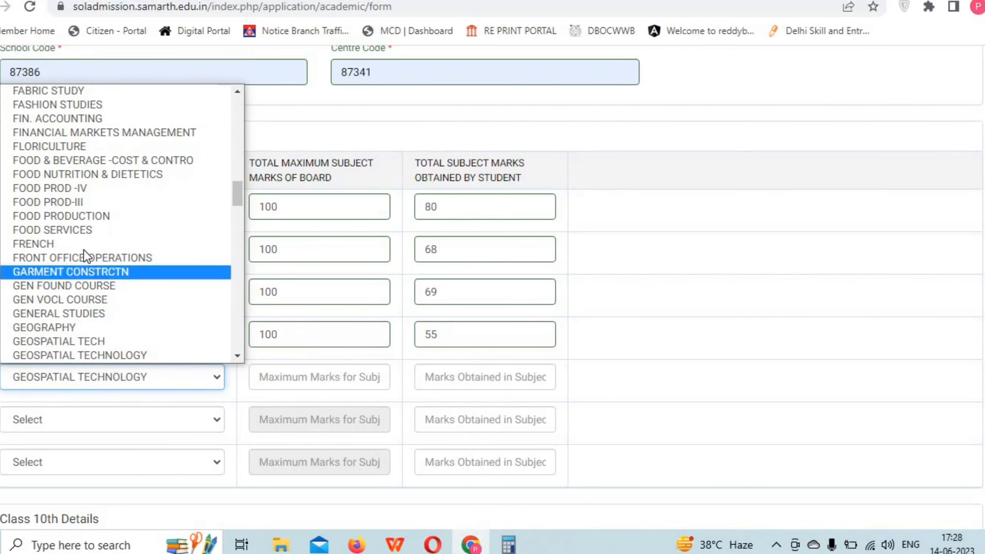
left_click(54, 325)
left_click(317, 386)
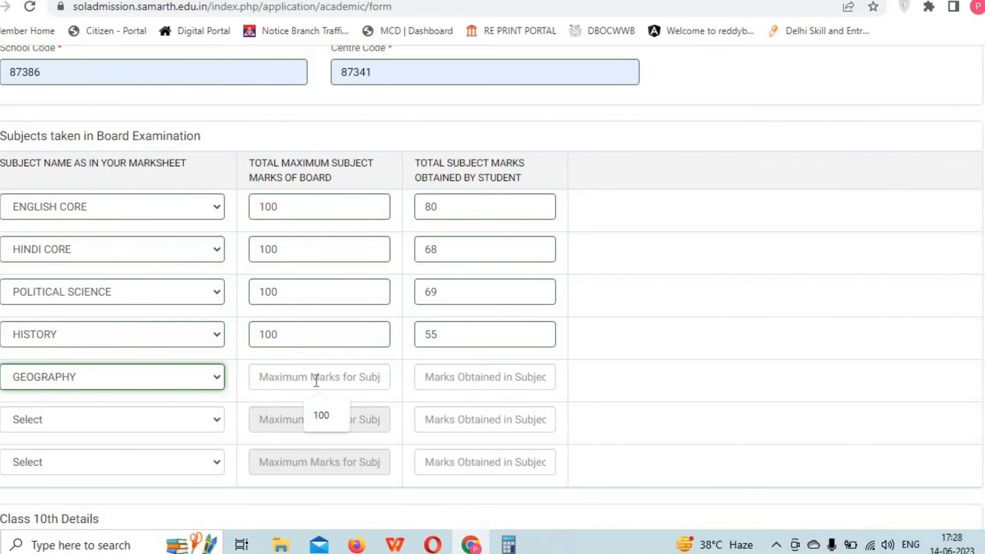
type("100")
key("Tab")
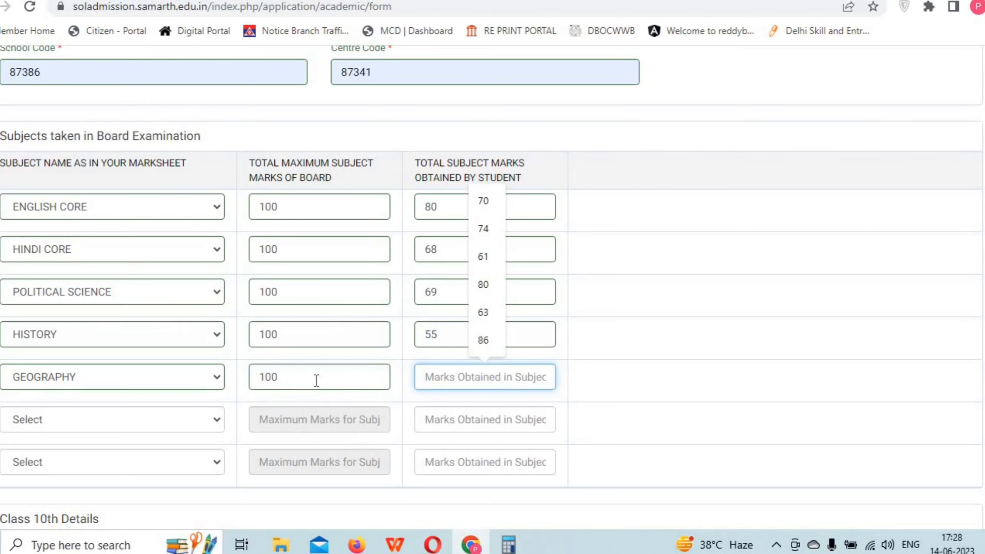
type("69")
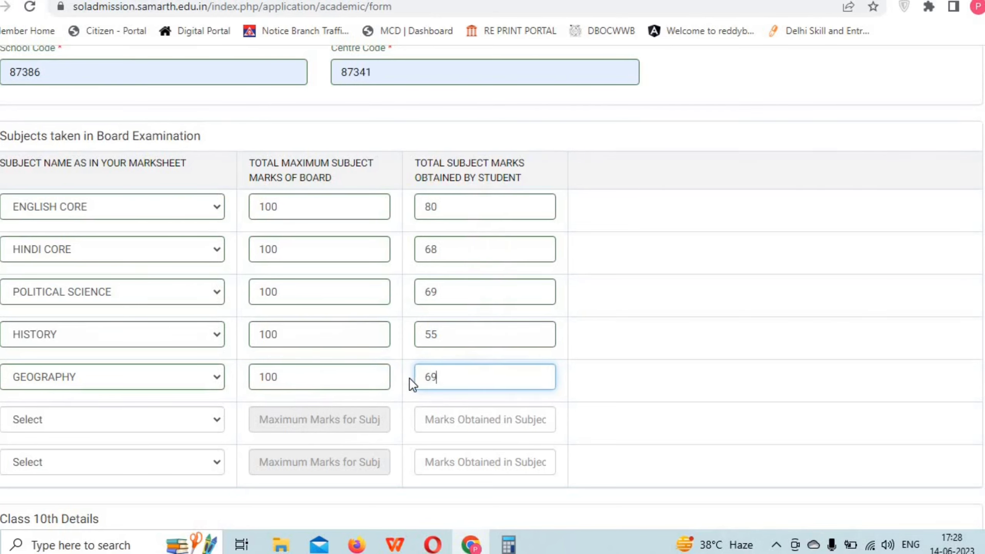
left_click(949, 316)
- Set Class 10th passing year 2016, Government School, state DELHI, board CENTRAL BOARD OF SECONDARY EDUCATION
scroll(492, 272, "down", 2)
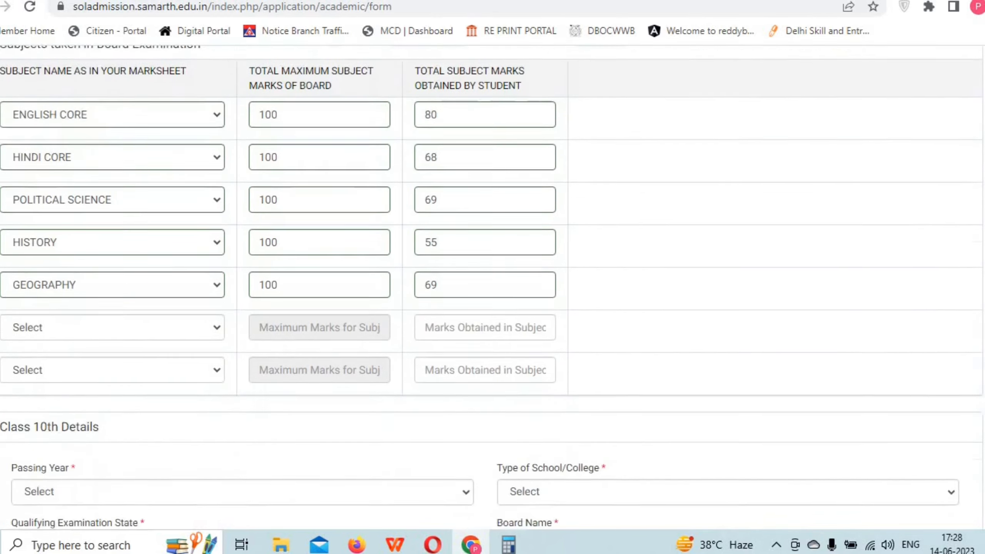
scroll(492, 272, "up", 4)
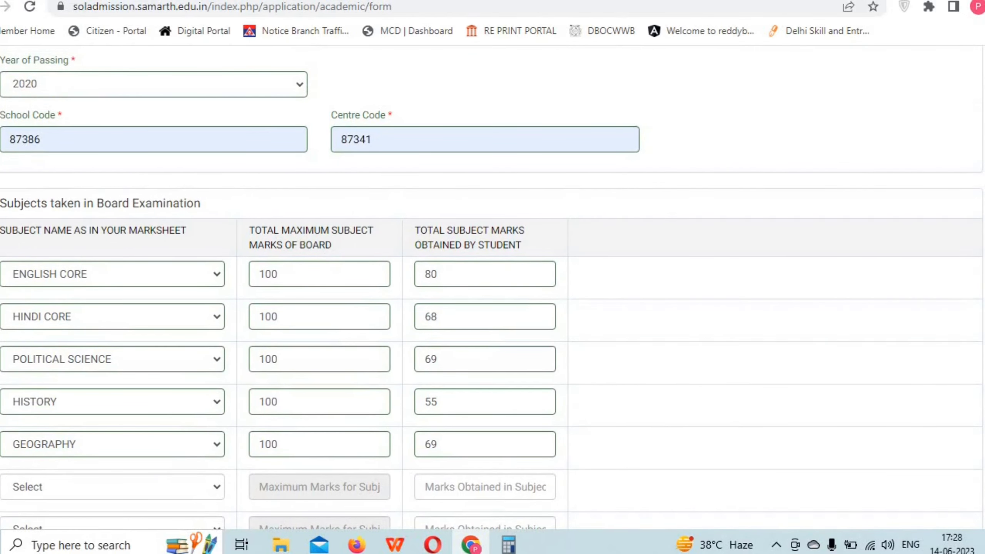
scroll(493, 282, "down", 10)
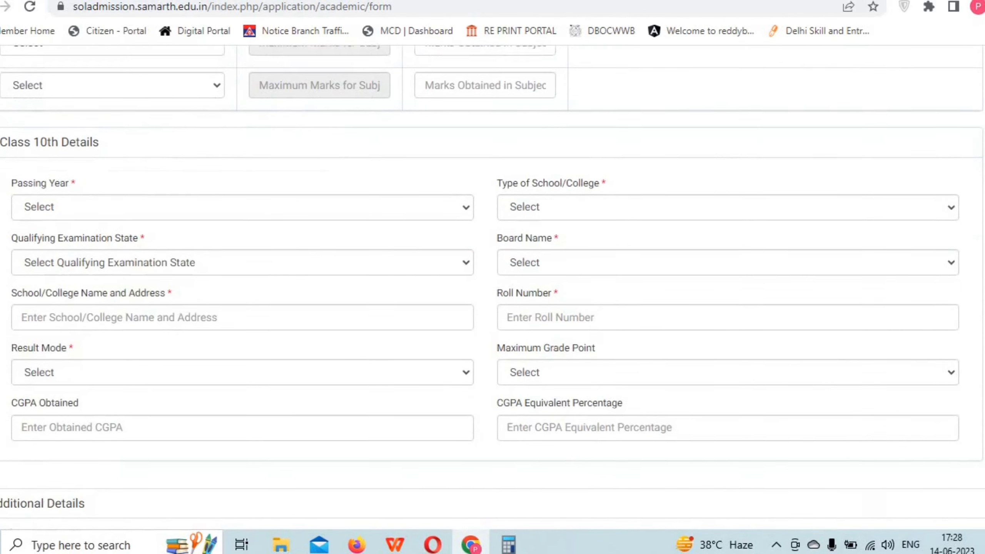
scroll(117, 118, "down", 2)
left_click(117, 125)
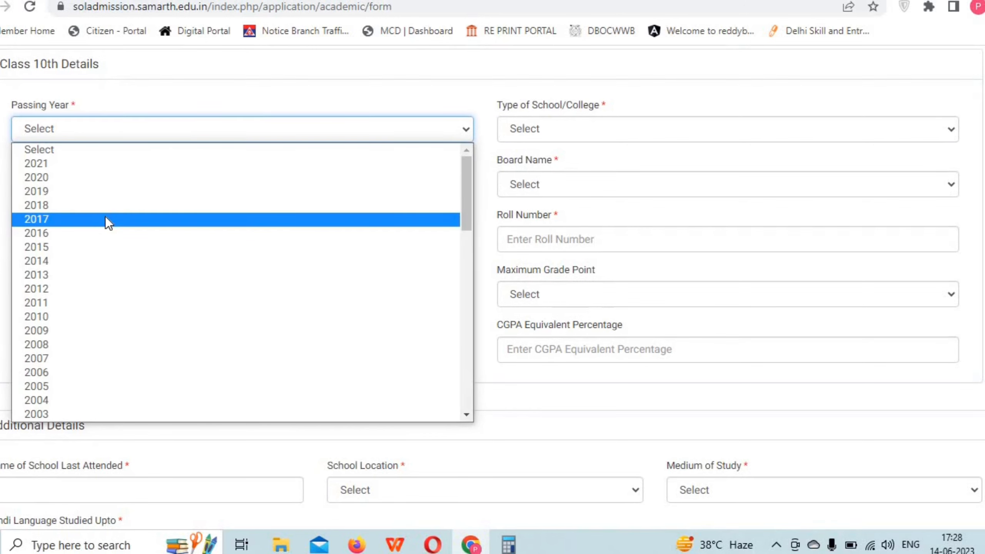
key("Down")
key("Return")
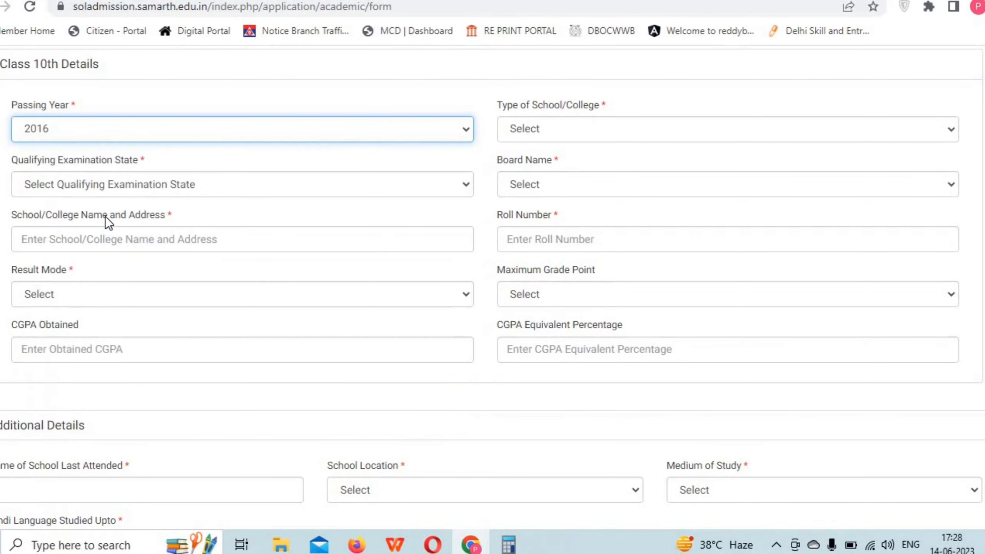
left_click(594, 128)
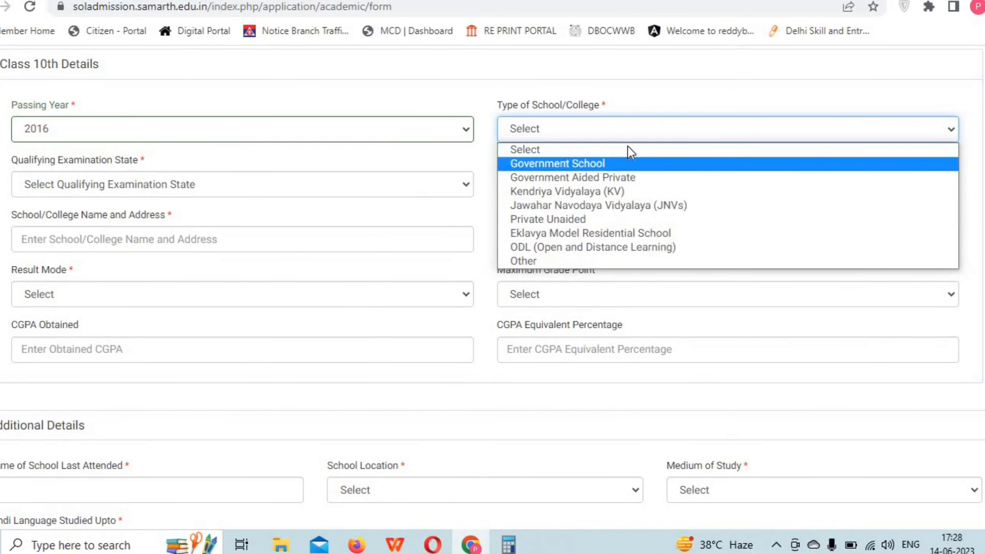
left_click(574, 164)
left_click(190, 185)
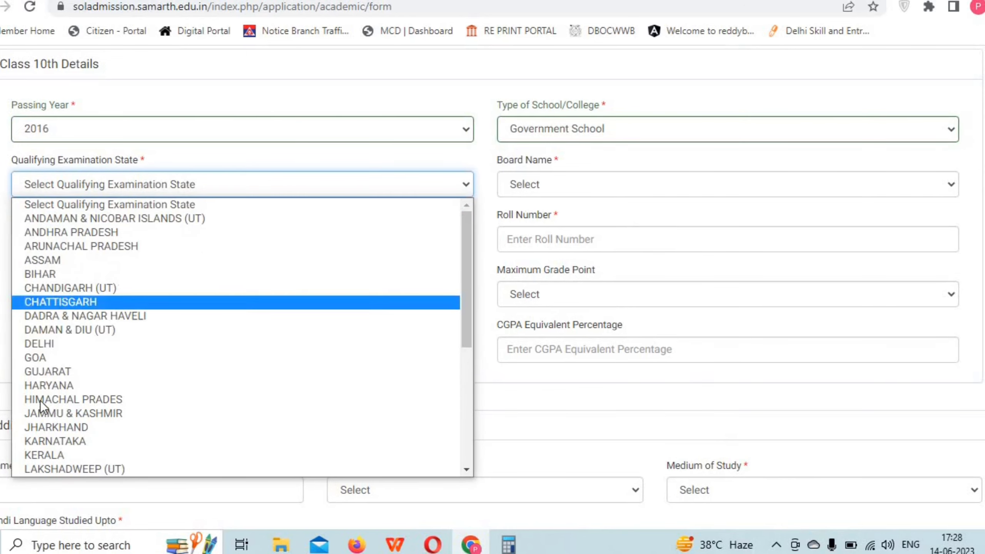
left_click(41, 344)
left_click(572, 179)
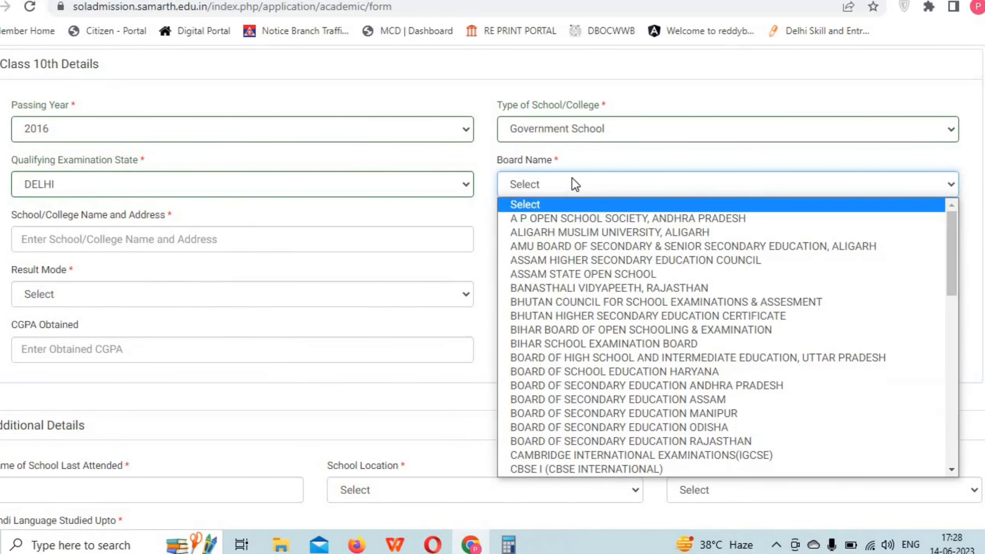
key("c")
key("c")
key("c")
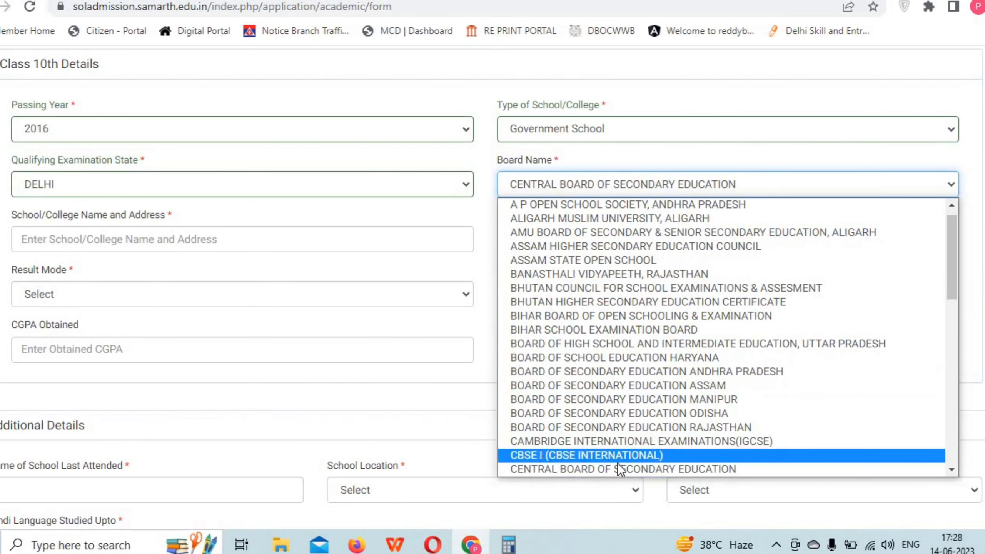
left_click(628, 469)
- Enter school GGSS SCHOOL, the roll number, and Percentage as the result mode
left_click(142, 243)
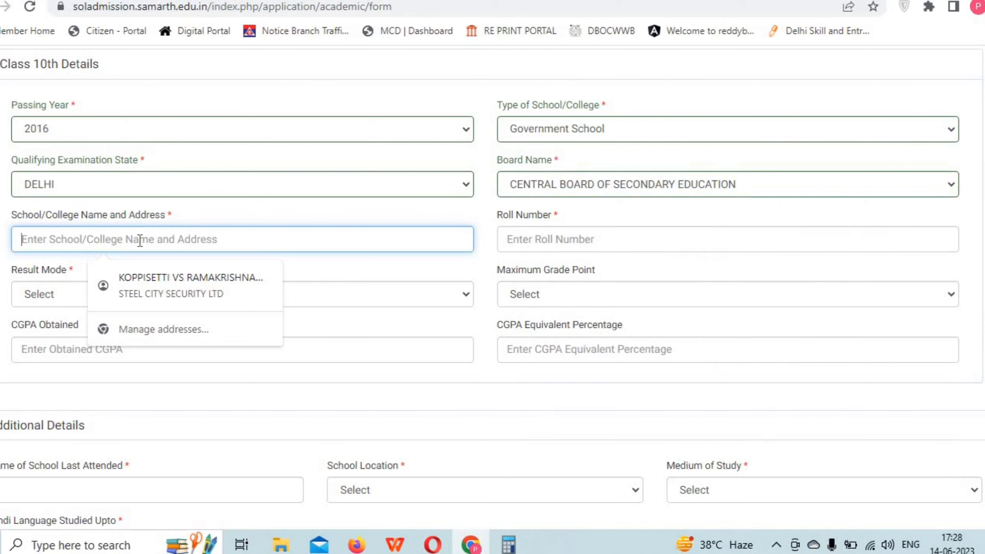
type("GGSS SCHOOL")
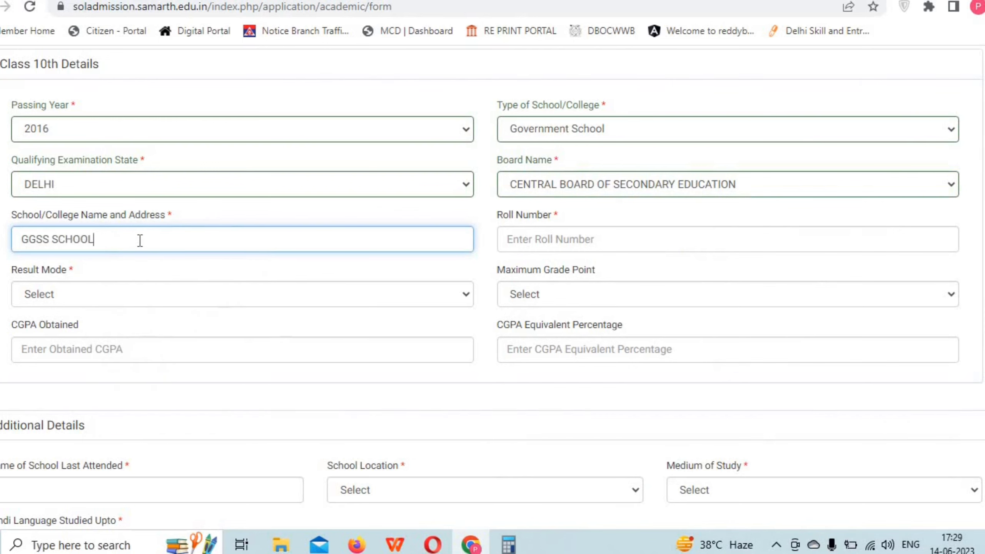
key("Tab")
type("632")
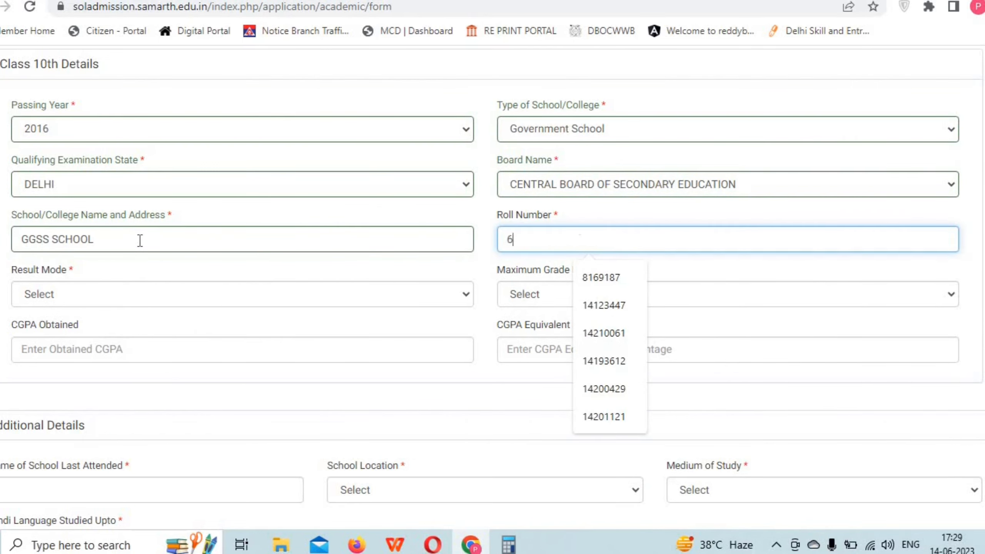
key("Tab")
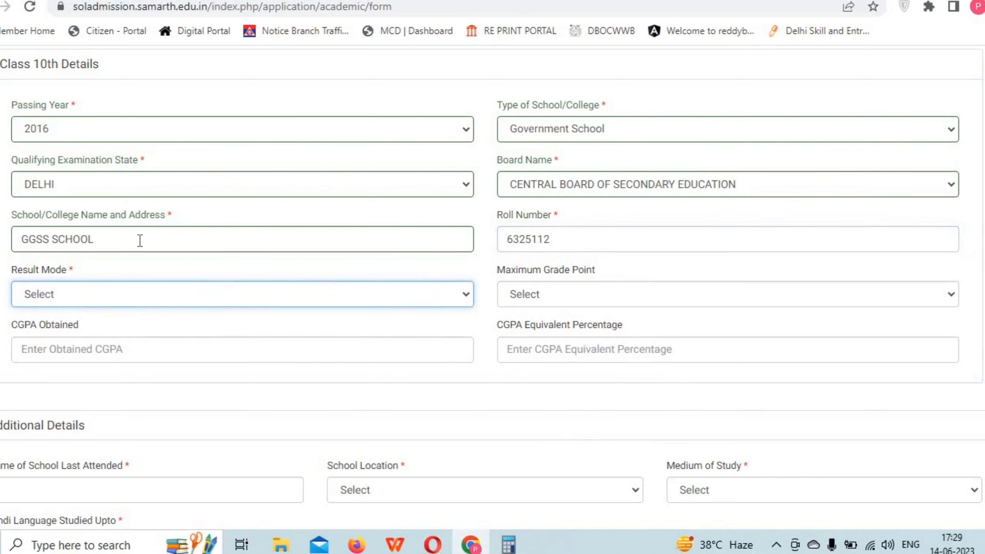
left_click(95, 295)
left_click(71, 328)
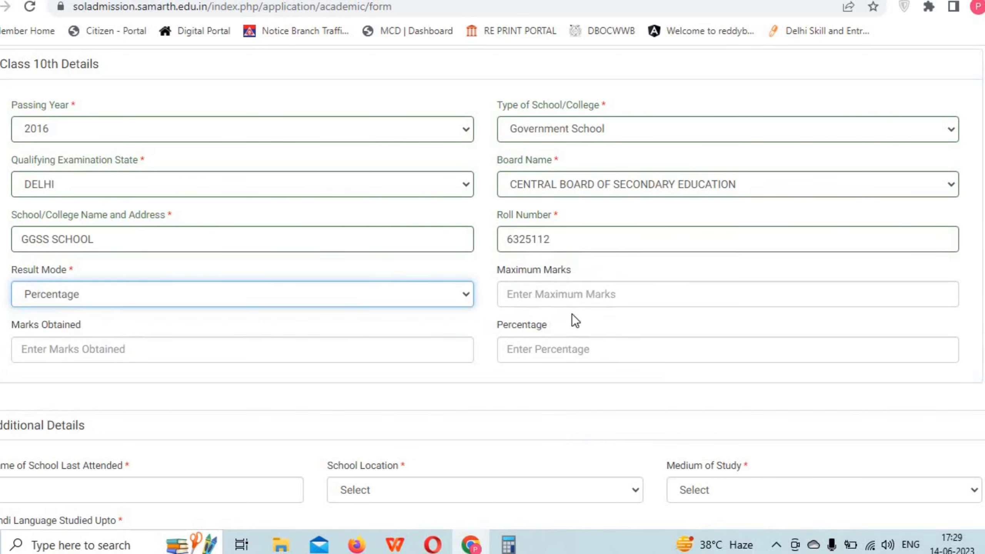
- Enter 428 marks out of 600, giving a calculated 71.33 percentage
left_click(594, 294)
type("600")
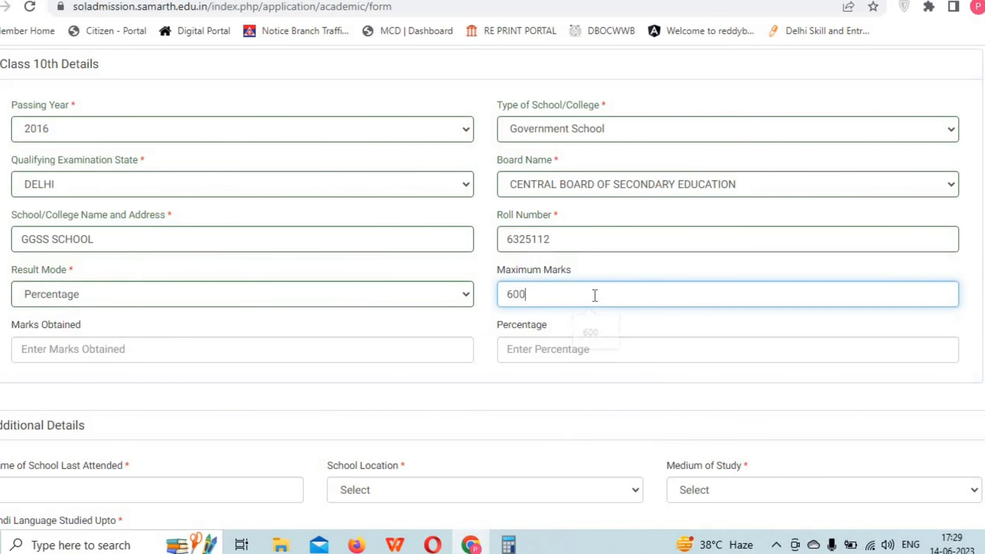
key("Tab")
type("42")
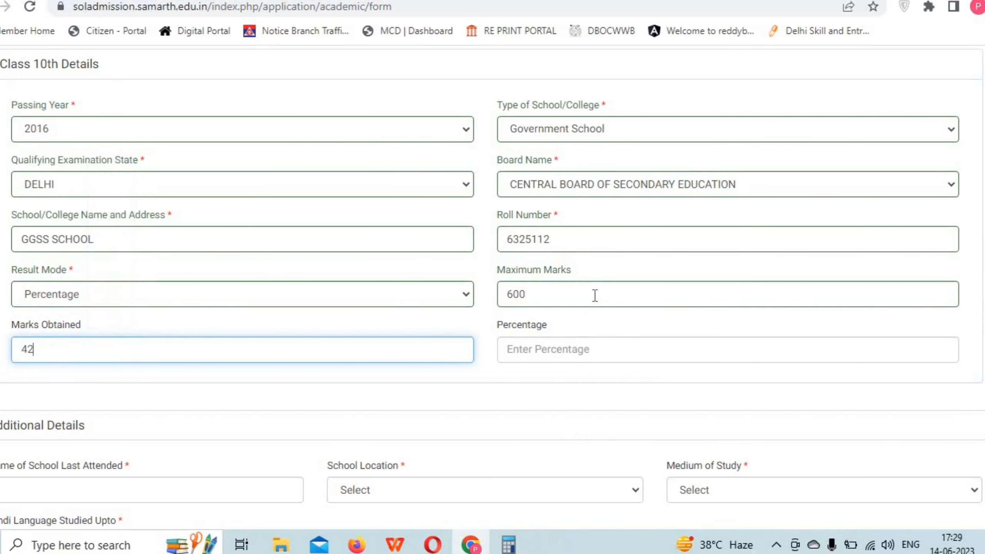
type("8")
key("Tab")
left_click(558, 392)
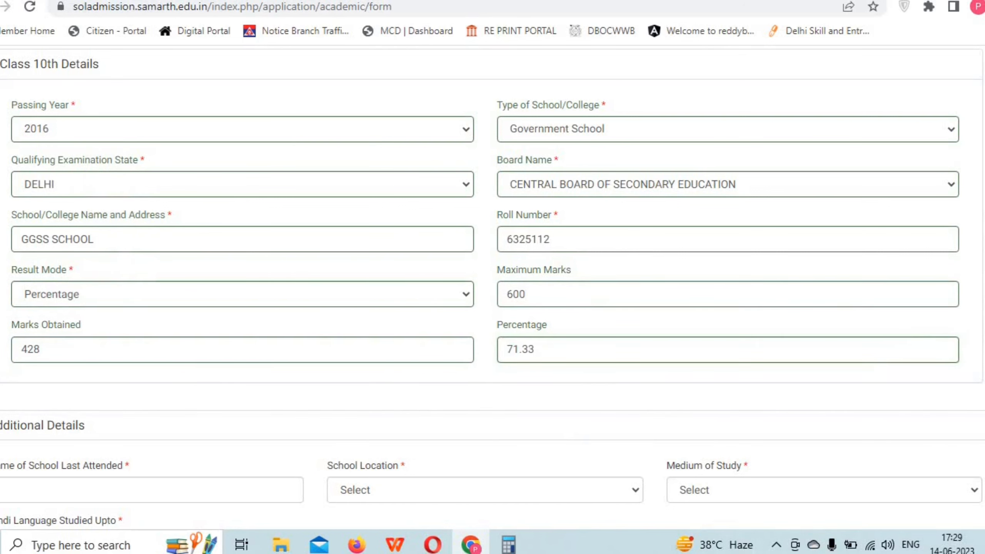
- Enter last school 'GGGS SCHOOL', location NCT Delhi, Hindi medium, and Hindi studied up to Class XII
scroll(859, 321, "down", 5)
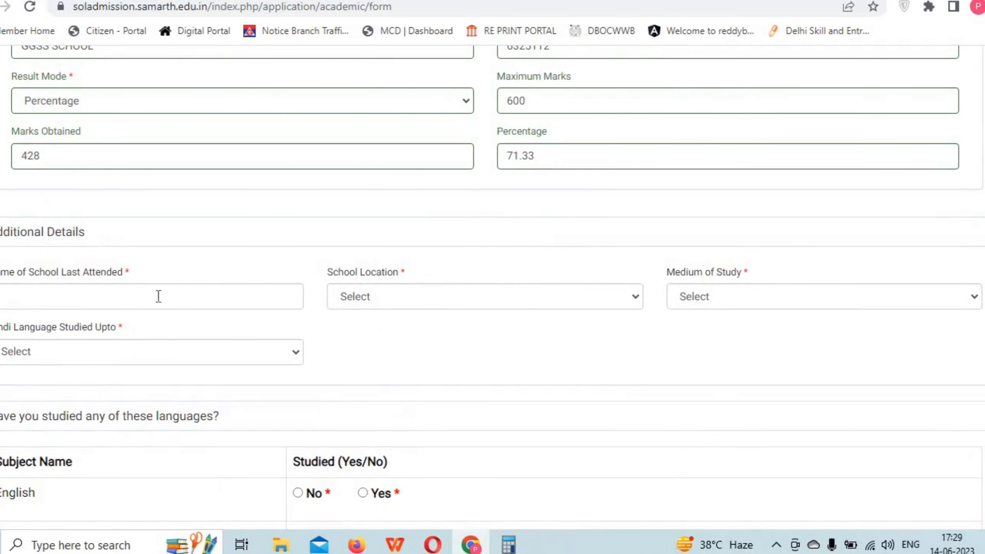
left_click(142, 299)
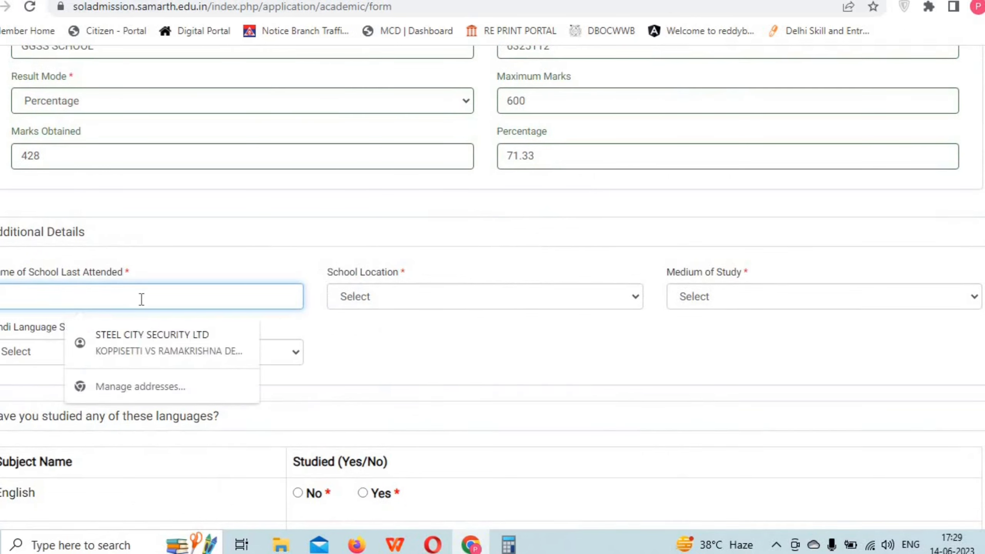
type("GG")
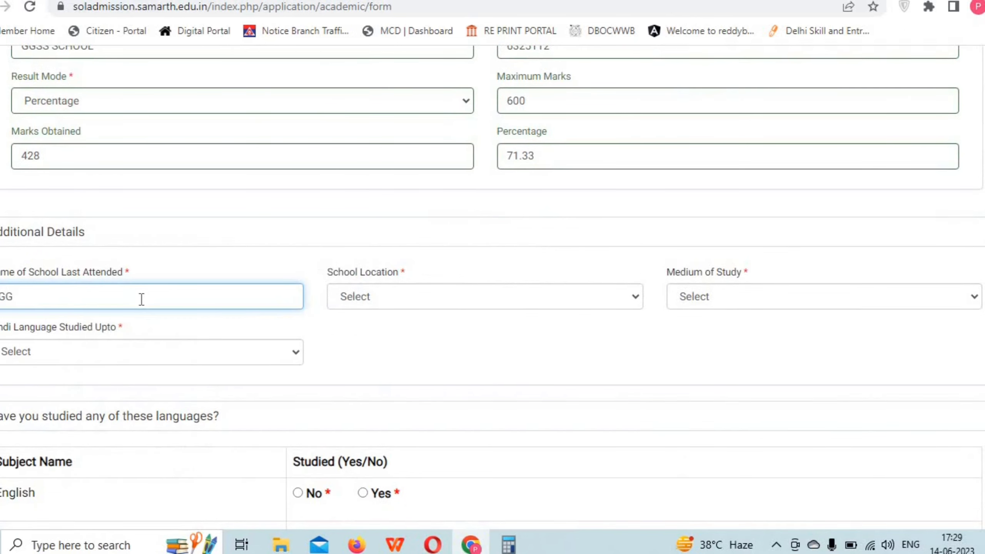
type("GS SCHOOL")
key("Tab")
left_click(403, 300)
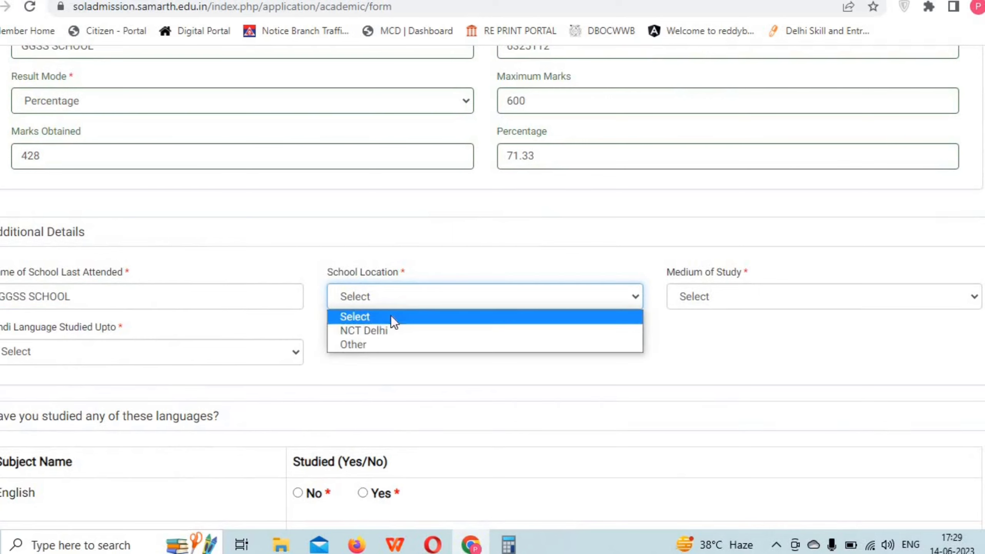
left_click(374, 330)
left_click(728, 301)
left_click(696, 342)
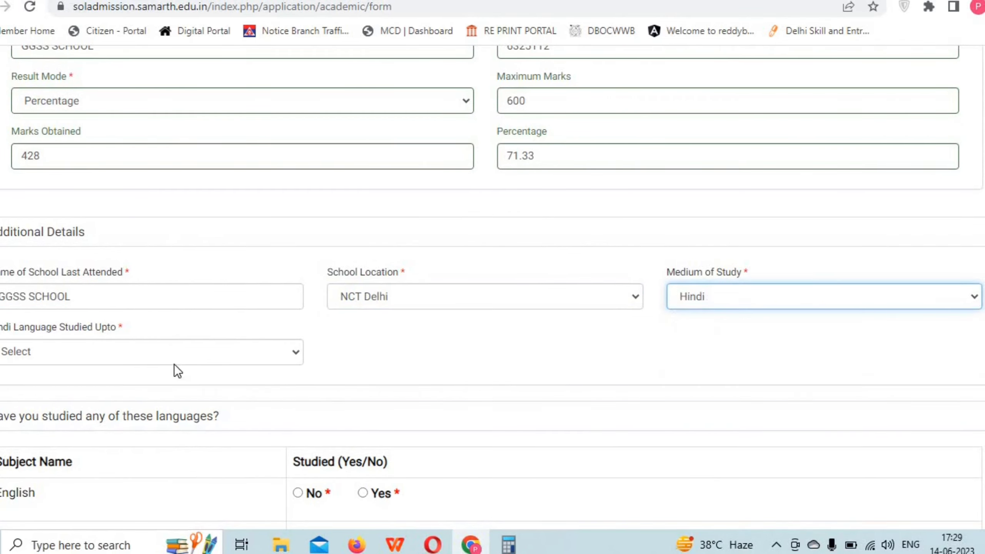
left_click(107, 350)
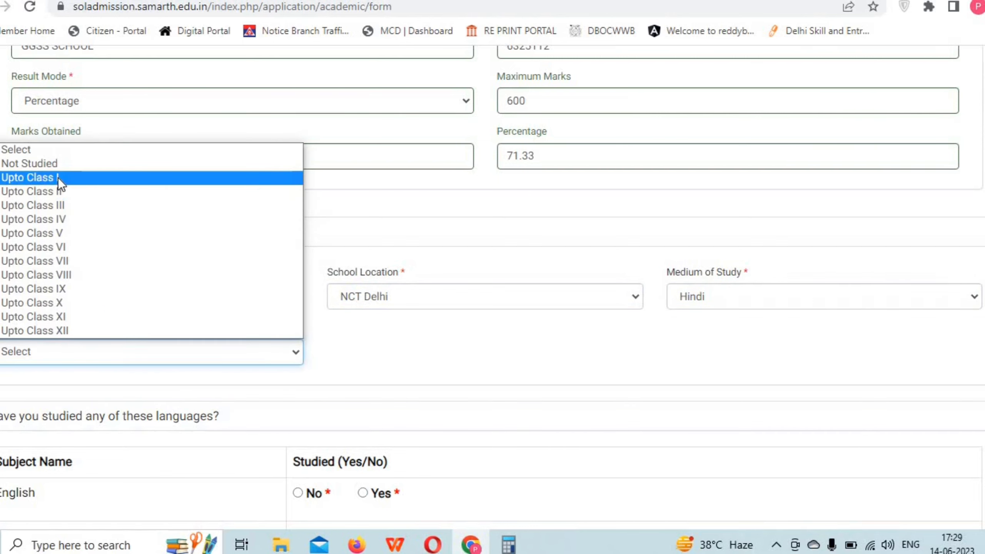
left_click(62, 329)
left_click(449, 369)
- Mark English studied to XIIth only with 80%, and Bengali, Punjabi and Persian as not studied
scroll(187, 245, "down", 6)
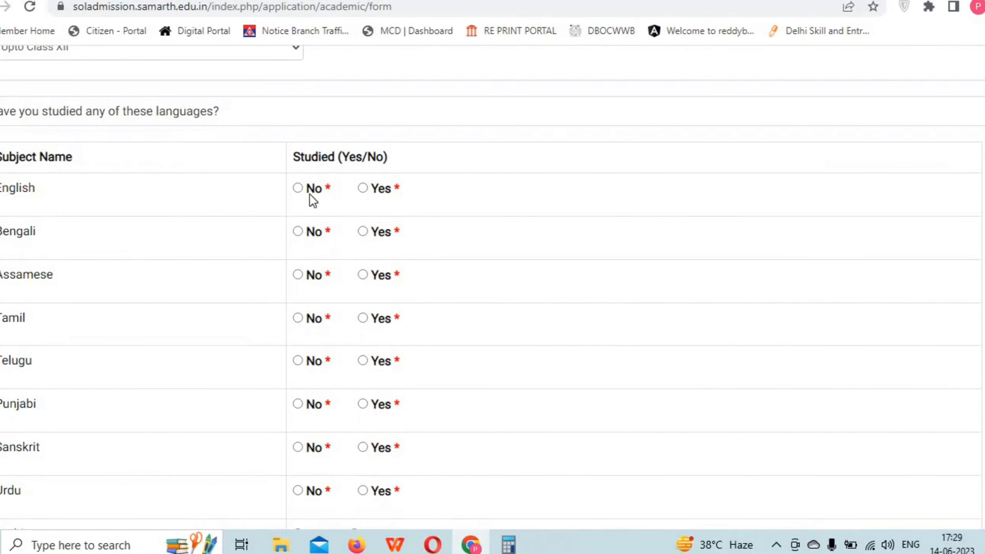
left_click(365, 194)
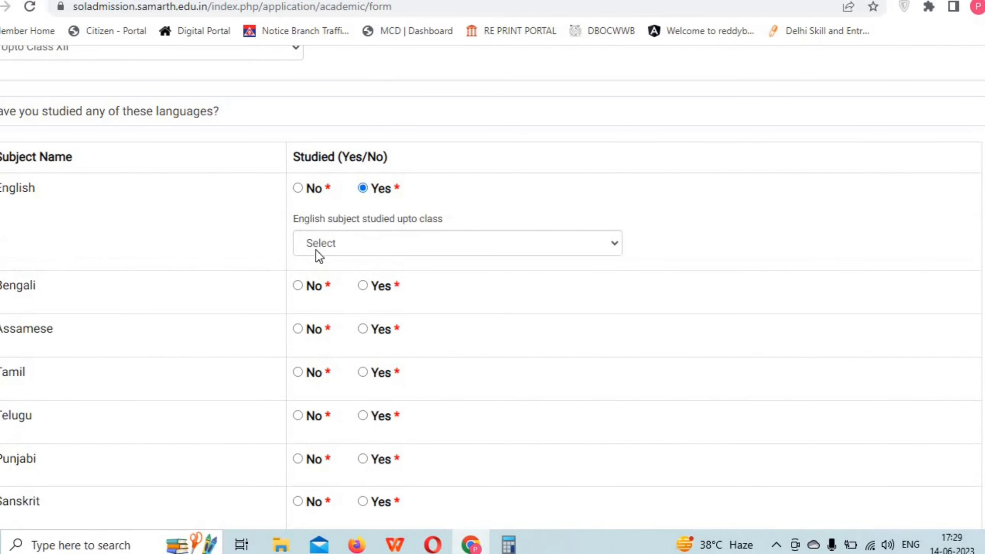
left_click(337, 241)
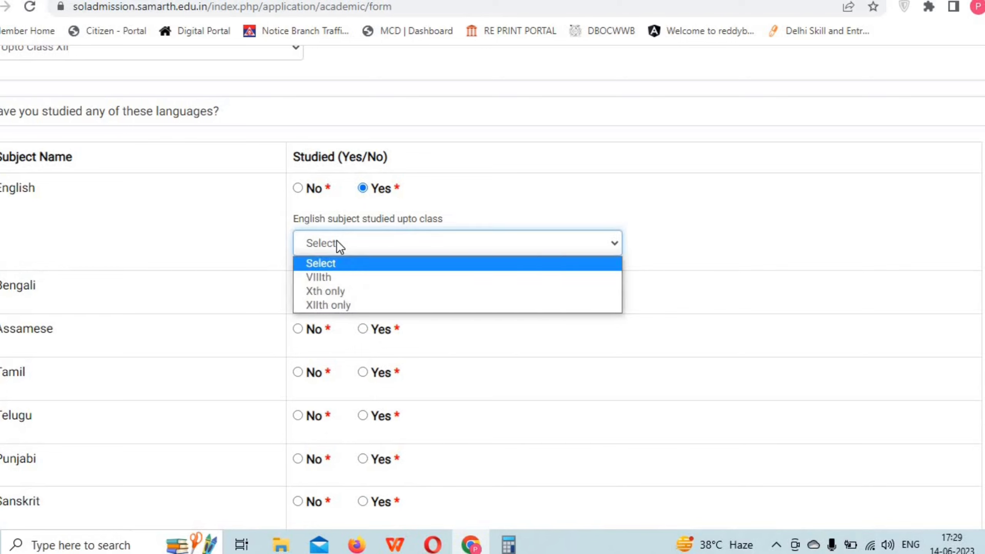
left_click(334, 306)
left_click(298, 286)
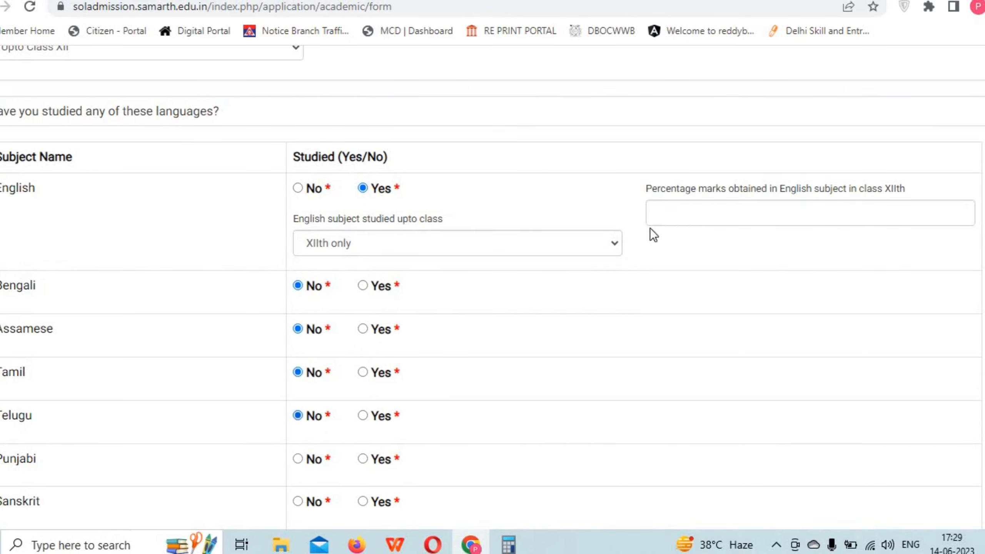
left_click(689, 215)
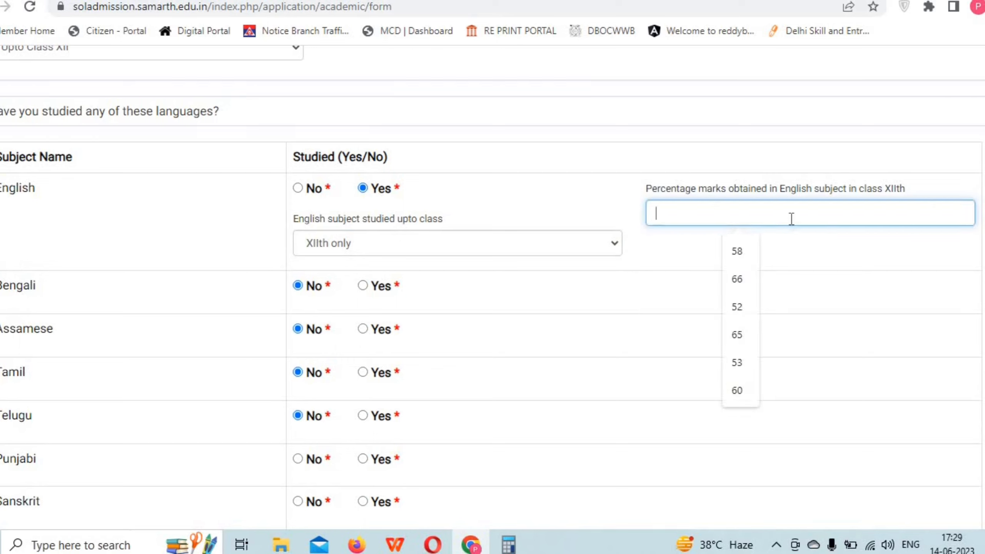
type("80")
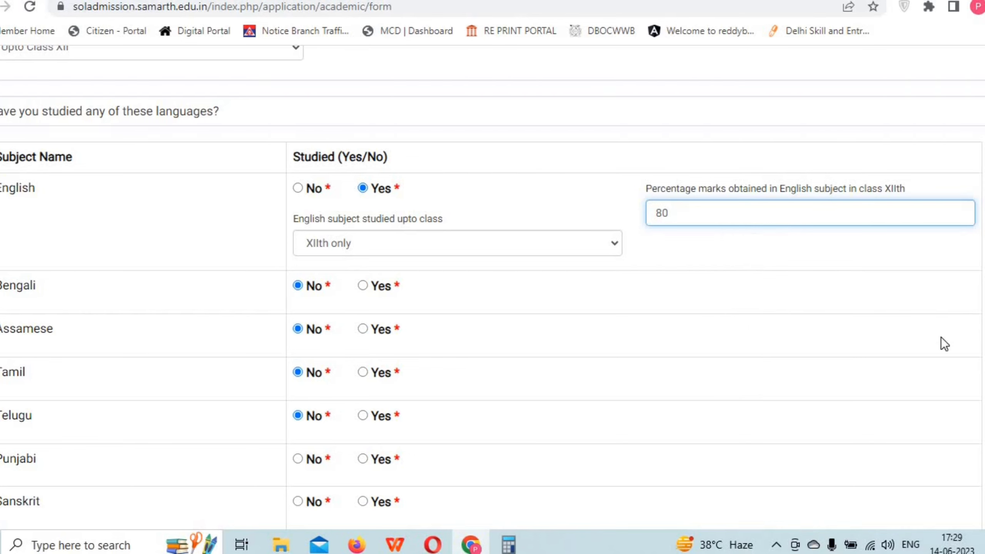
scroll(315, 304, "down", 5)
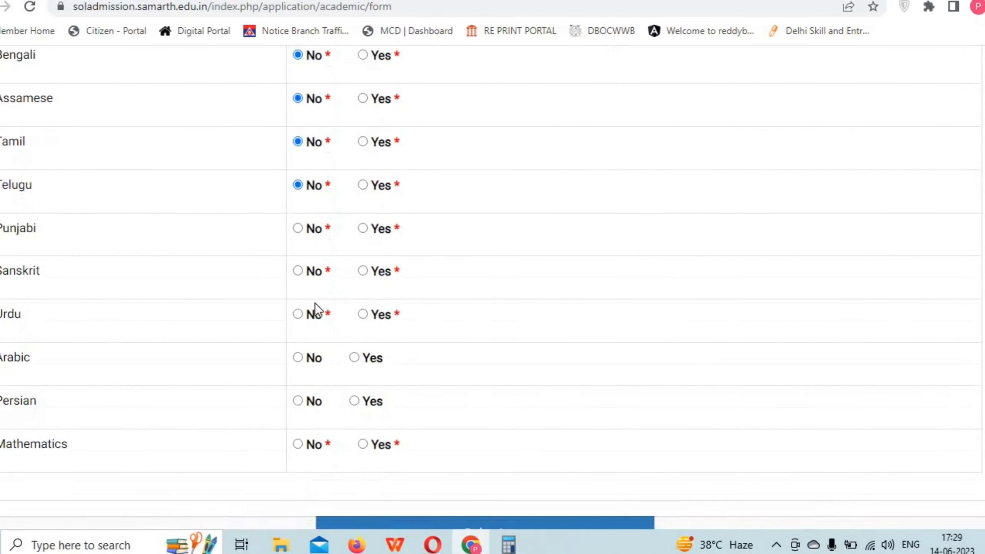
left_click(299, 228)
left_click(298, 402)
- Submit the academic details and continue to Programme Selection
scroll(547, 457, "down", 2)
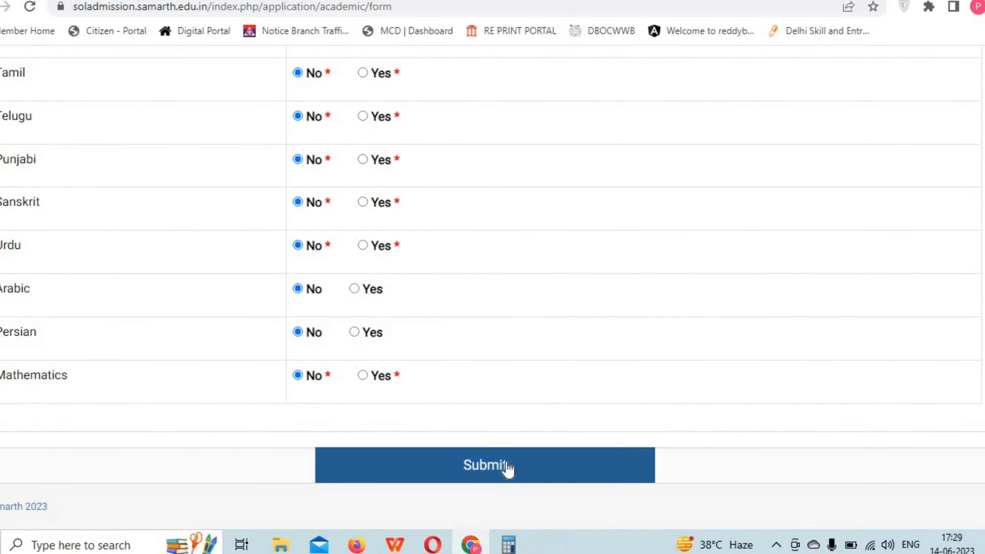
left_click(482, 464)
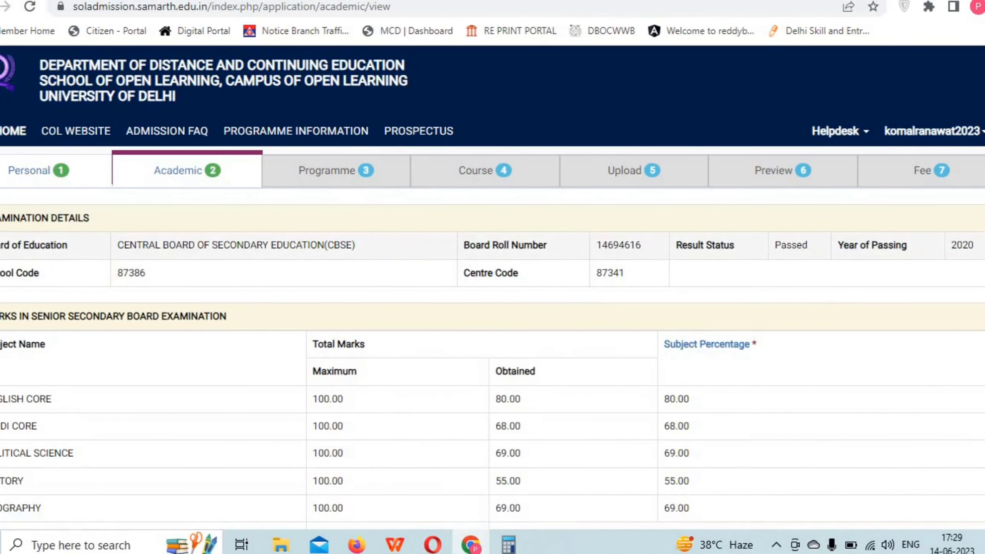
scroll(749, 288, "down", 2)
scroll(638, 321, "down", 15)
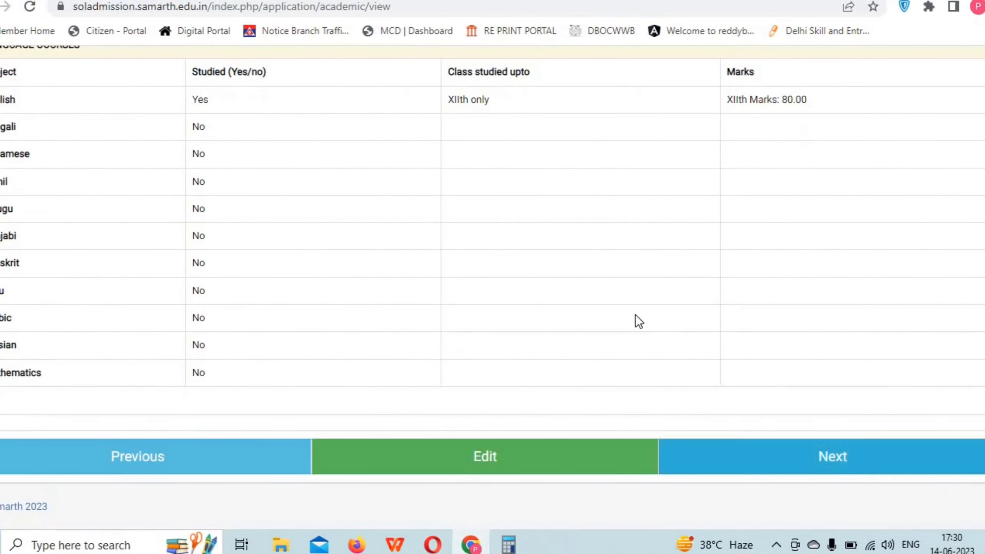
left_click(815, 458)
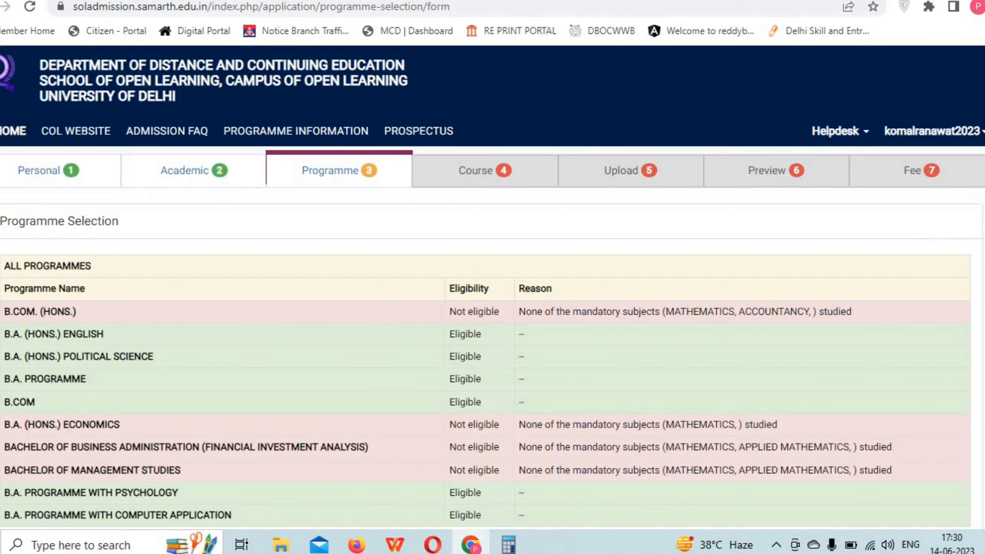
- Choose B.A. PROGRAMME with English as both major and minor discipline and ENGLISH medium
scroll(493, 287, "down", 5)
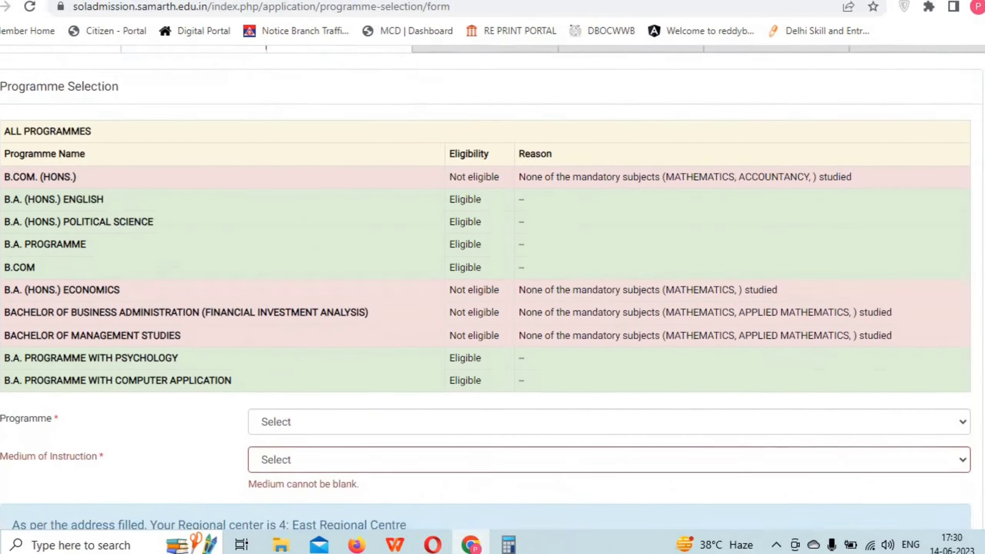
scroll(492, 287, "up", 1)
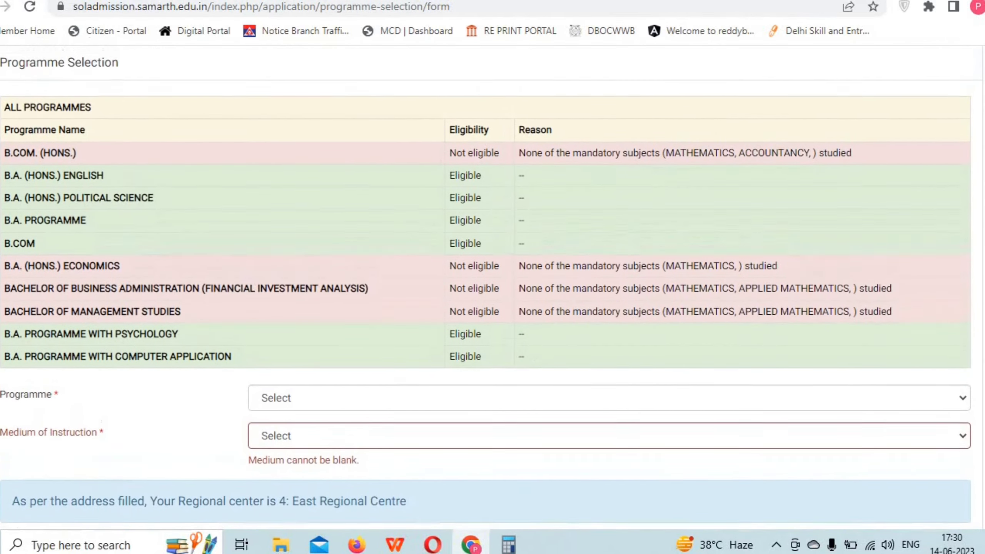
scroll(493, 287, "down", 1)
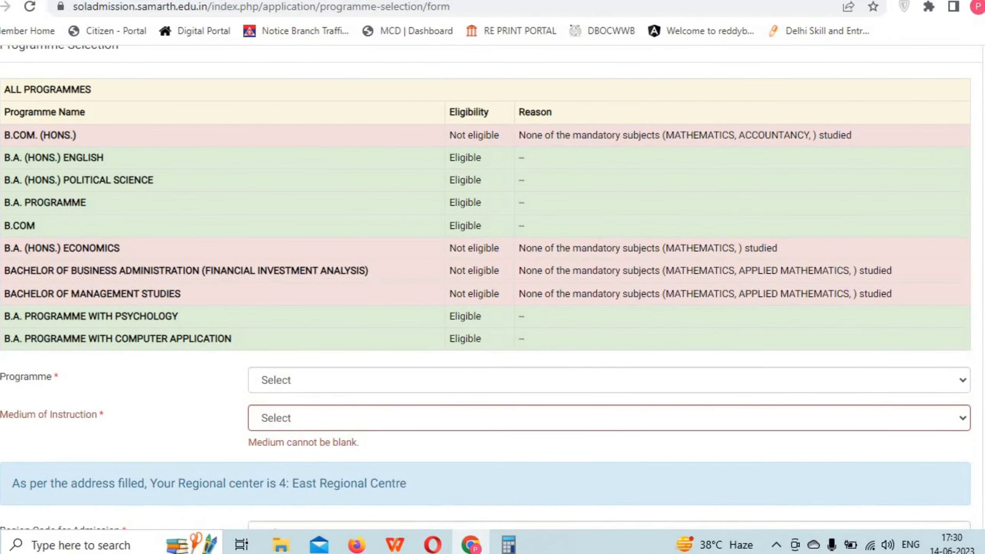
scroll(276, 356, "down", 2)
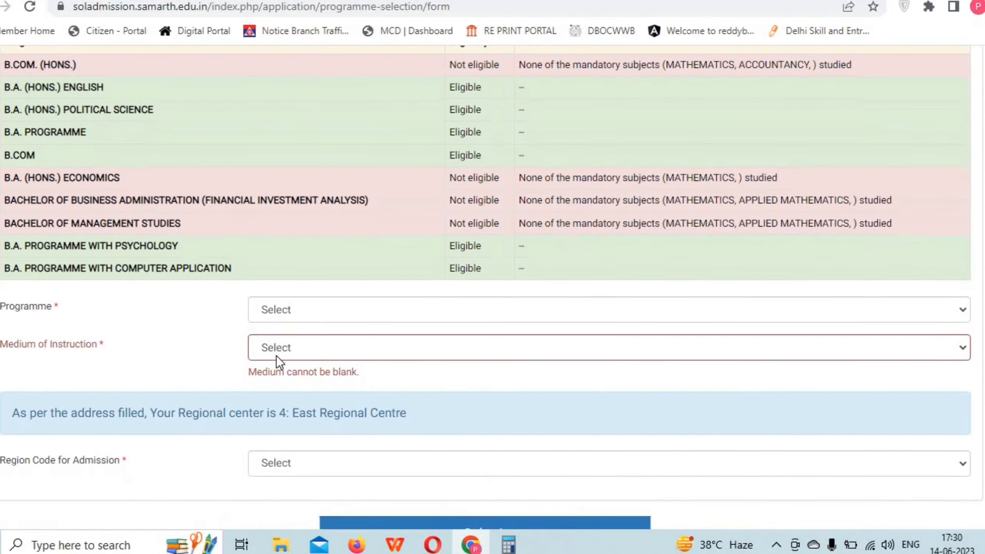
left_click(300, 313)
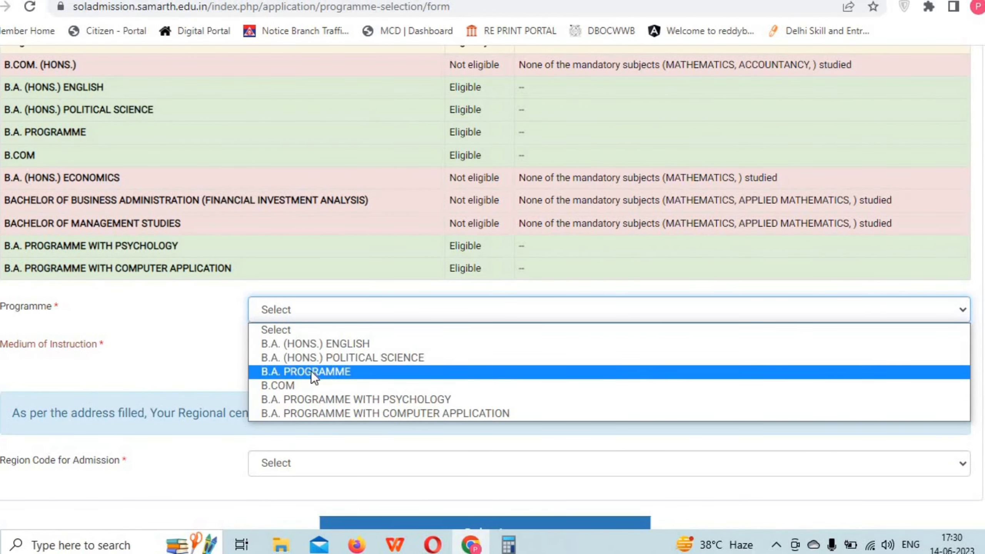
left_click(435, 378)
left_click(317, 344)
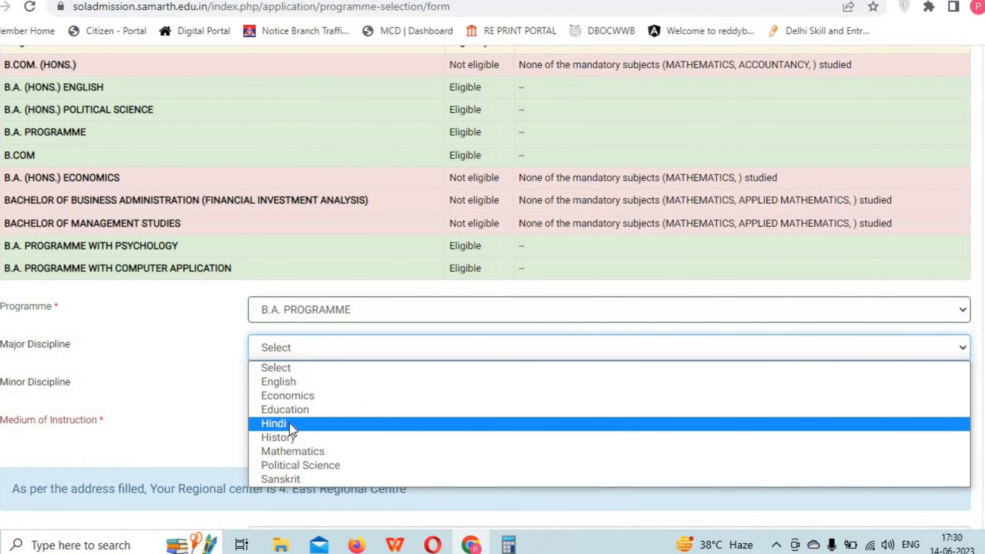
left_click(293, 382)
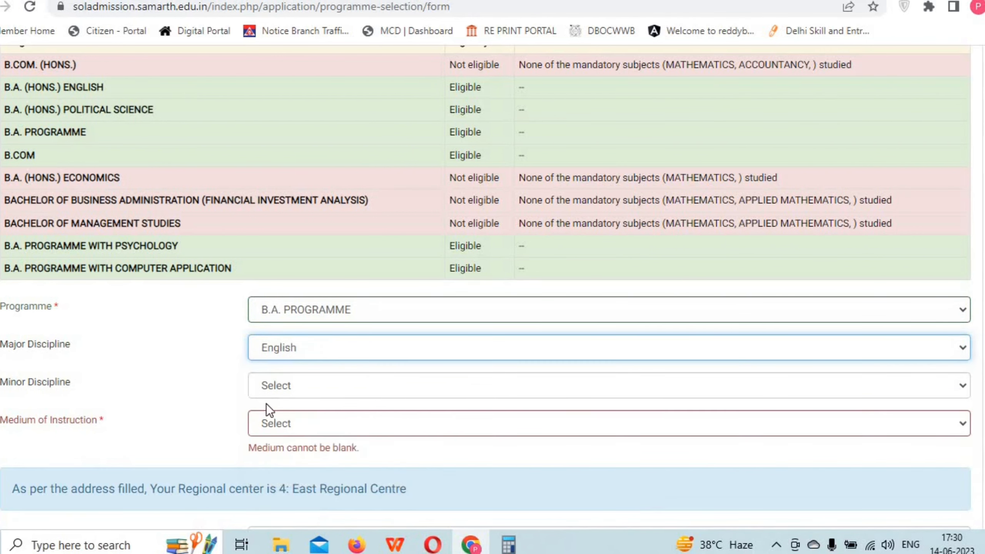
left_click(329, 384)
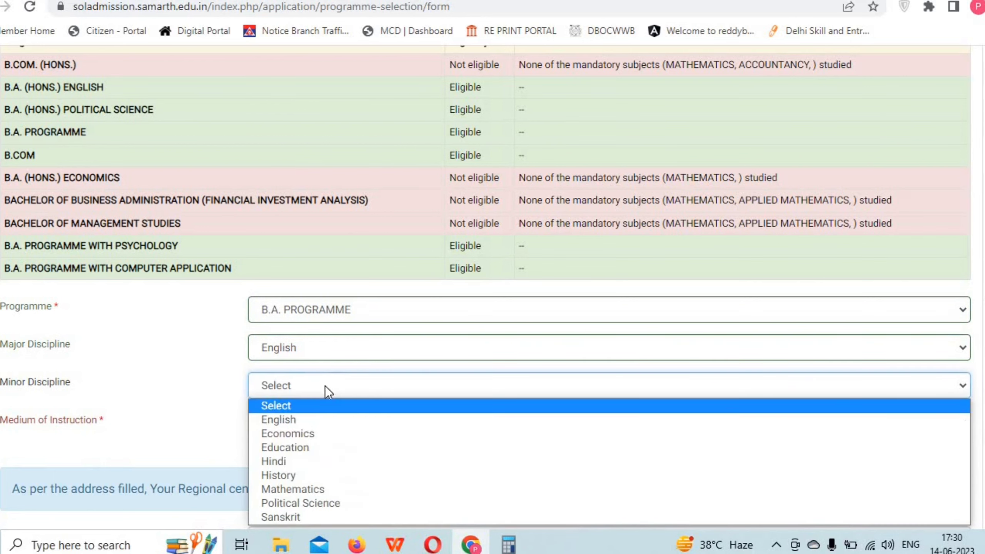
left_click(292, 421)
left_click(301, 422)
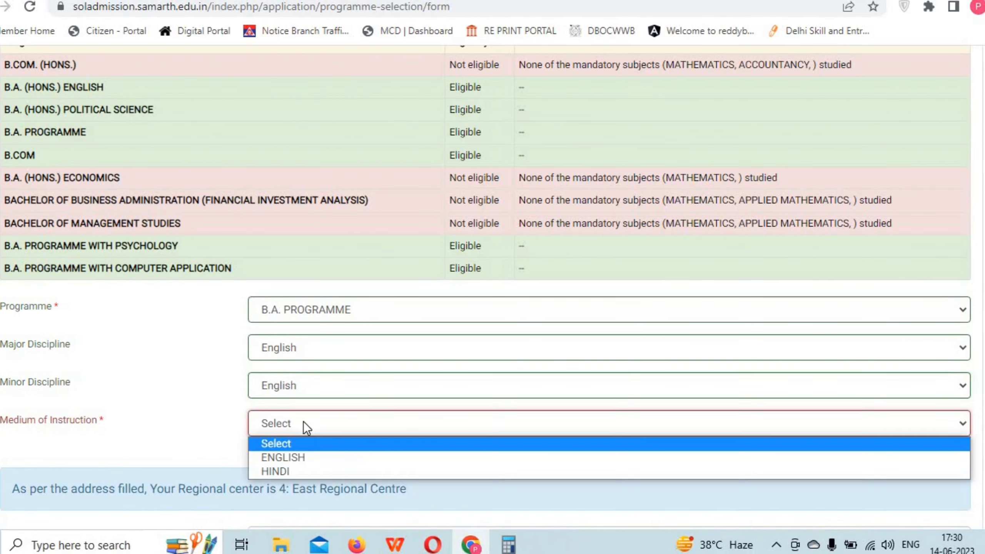
left_click(289, 457)
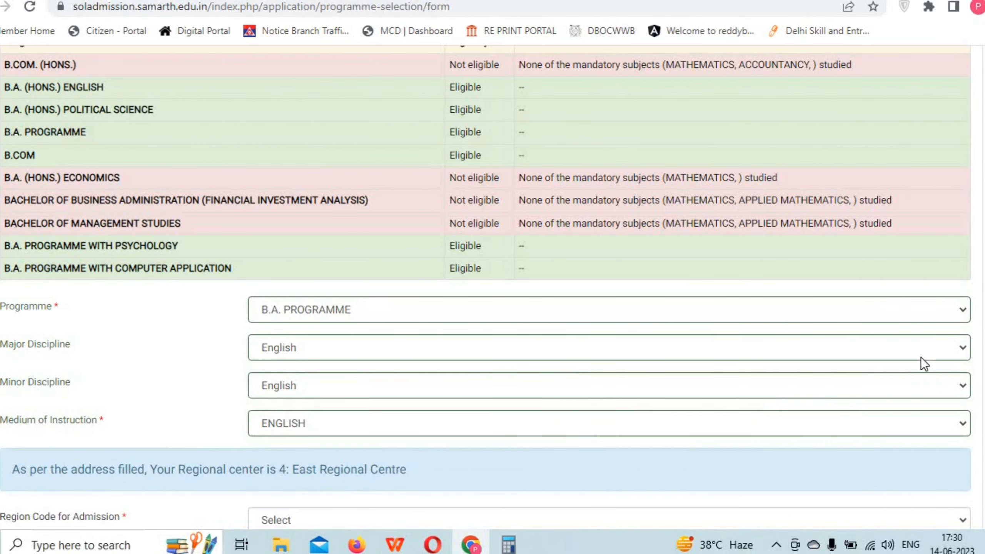
- Set region code to North Regional Centre and submit the programme form
scroll(522, 389, "down", 4)
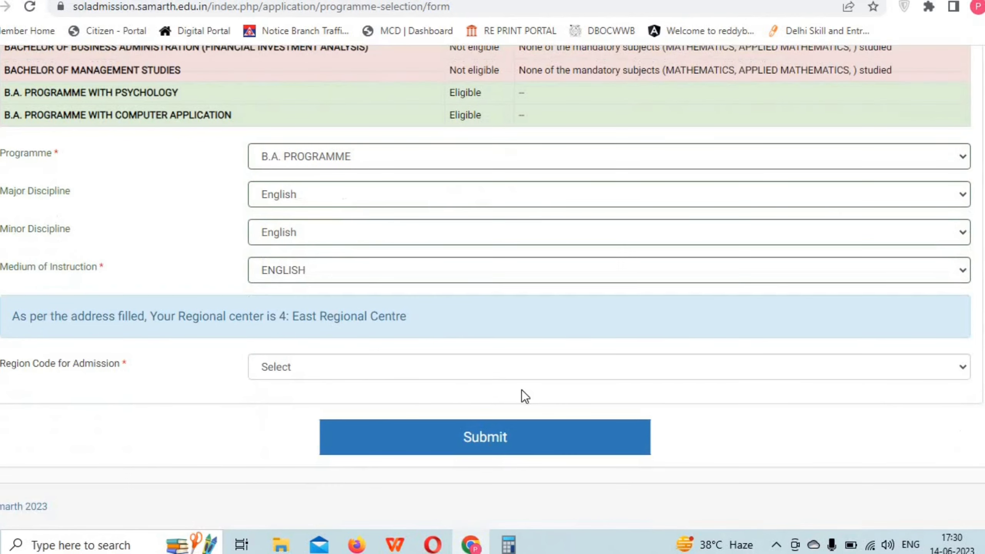
left_click(287, 372)
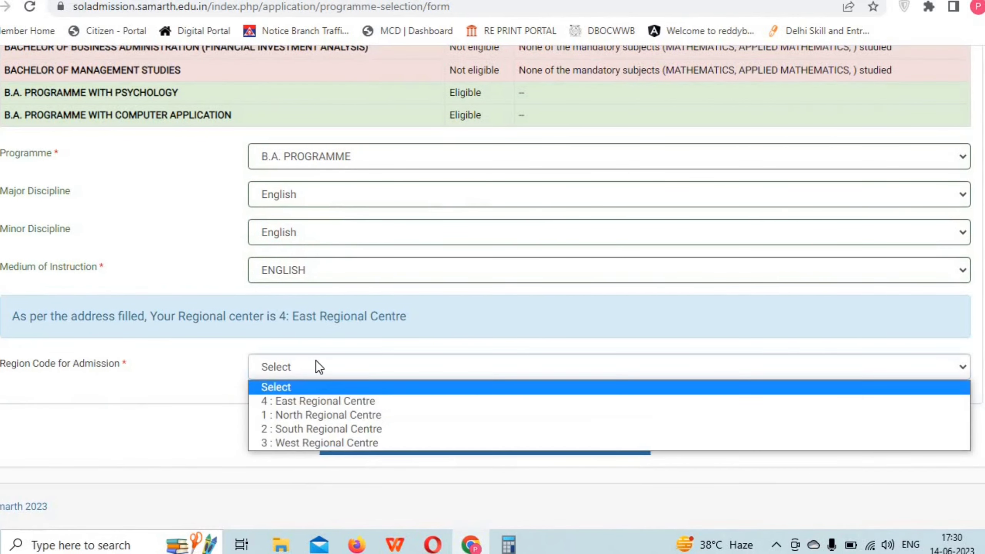
left_click(304, 415)
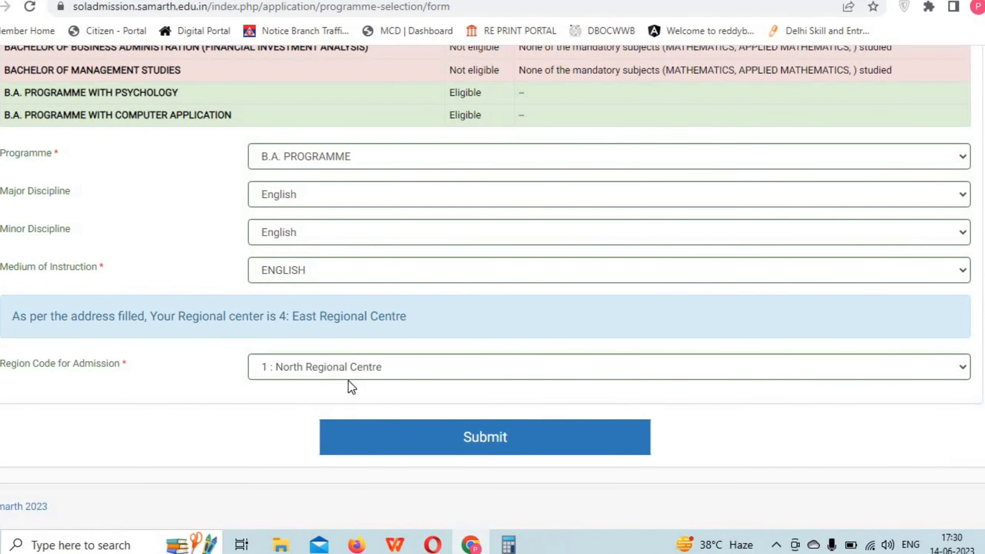
left_click(495, 439)
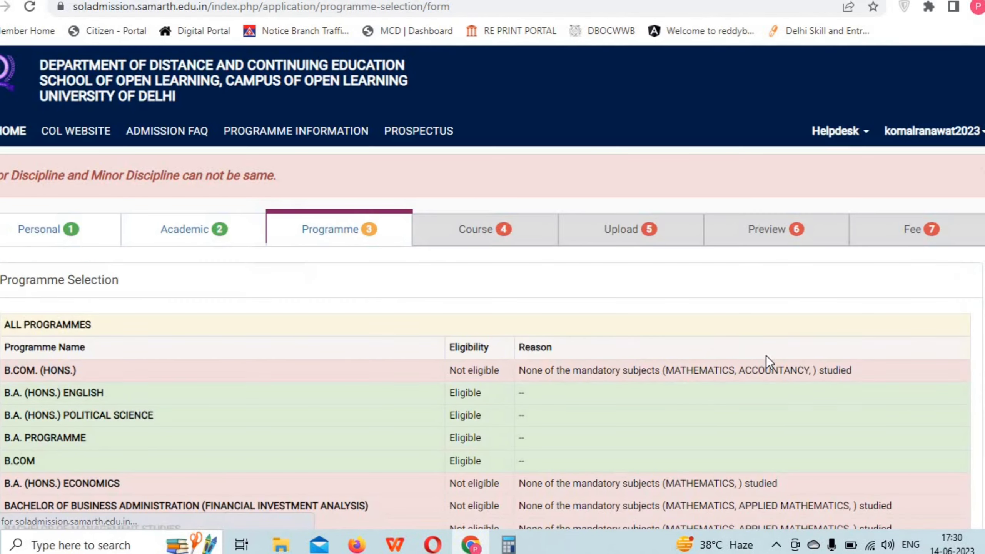
- Reselect B.A. PROGRAMME, first trying Hindi major with English minor discipline
left_click_drag(1, 177, 314, 191)
left_click(906, 324)
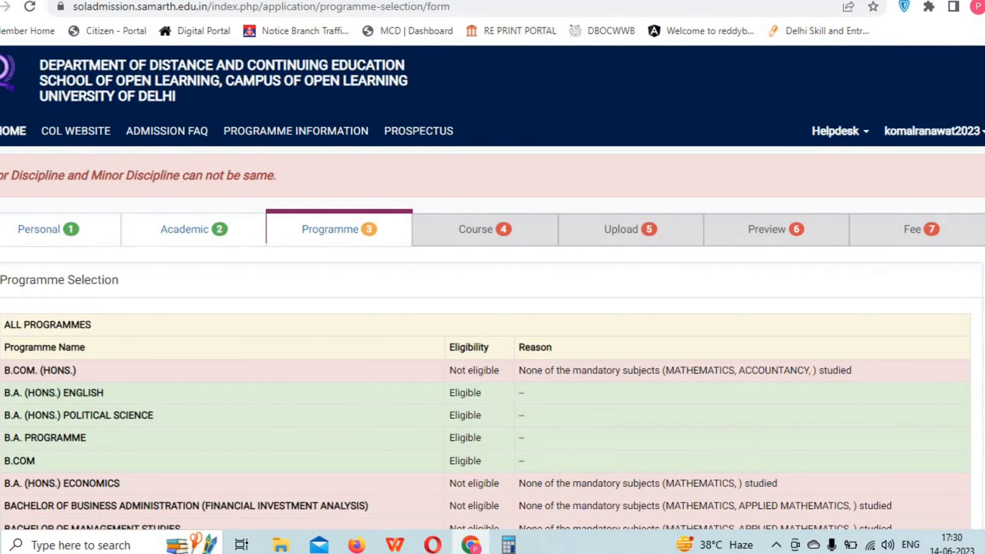
scroll(270, 334, "down", 8)
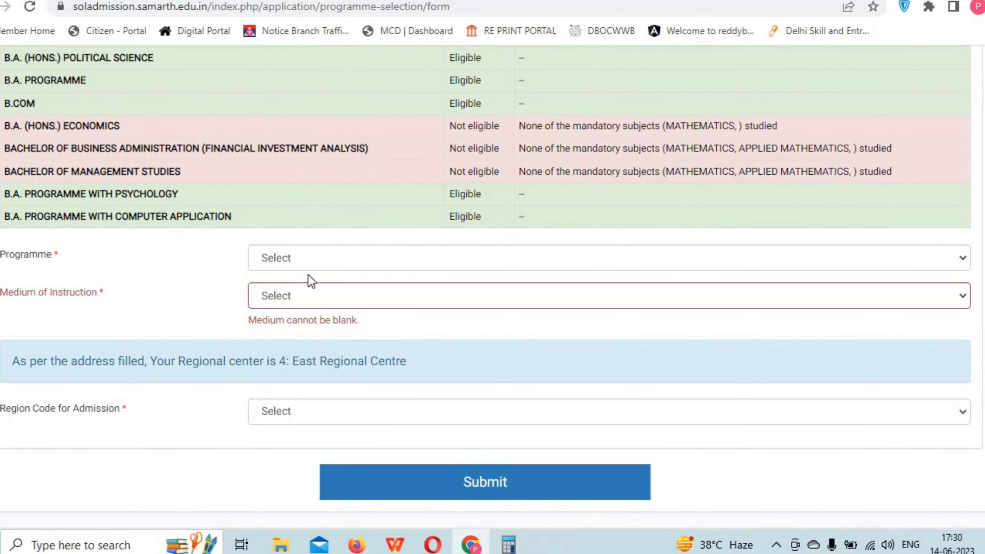
left_click(316, 260)
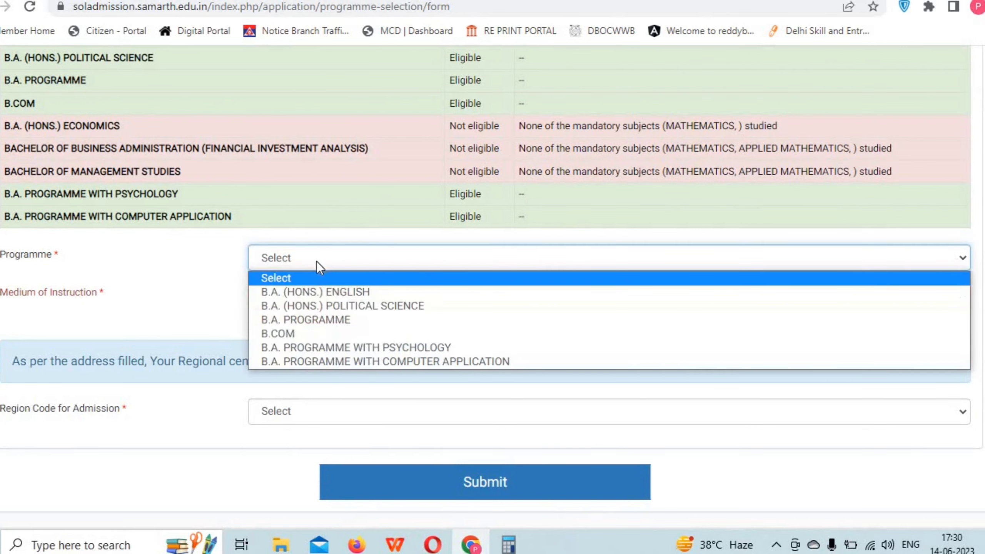
left_click(291, 319)
left_click(304, 296)
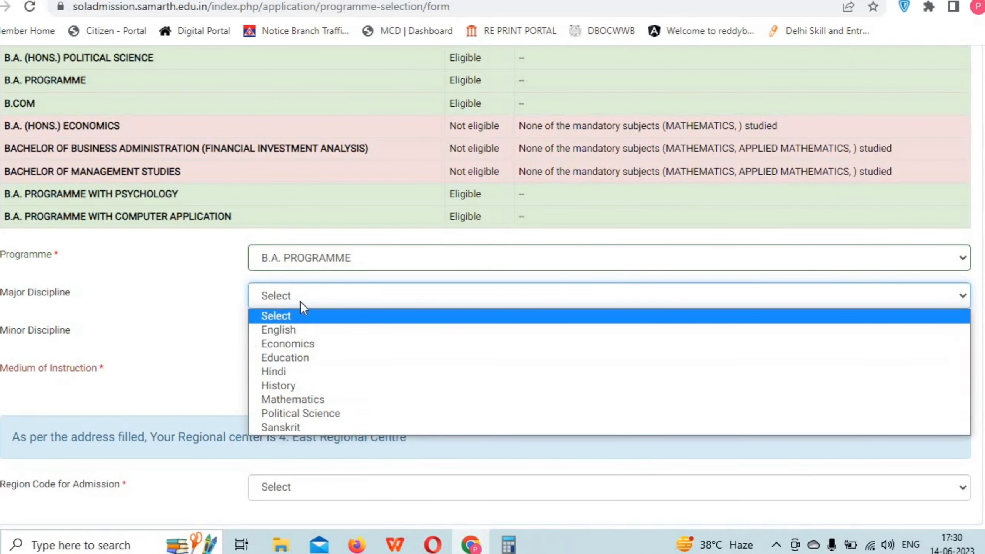
left_click(280, 372)
left_click(302, 330)
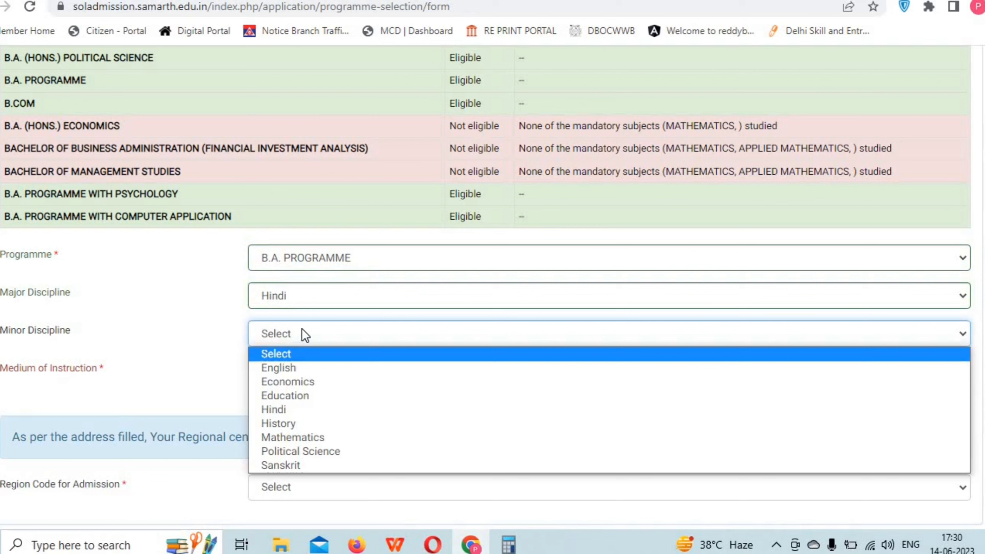
left_click(281, 368)
- Switch to English major and Hindi minor discipline with HINDI medium of instruction
left_click(308, 297)
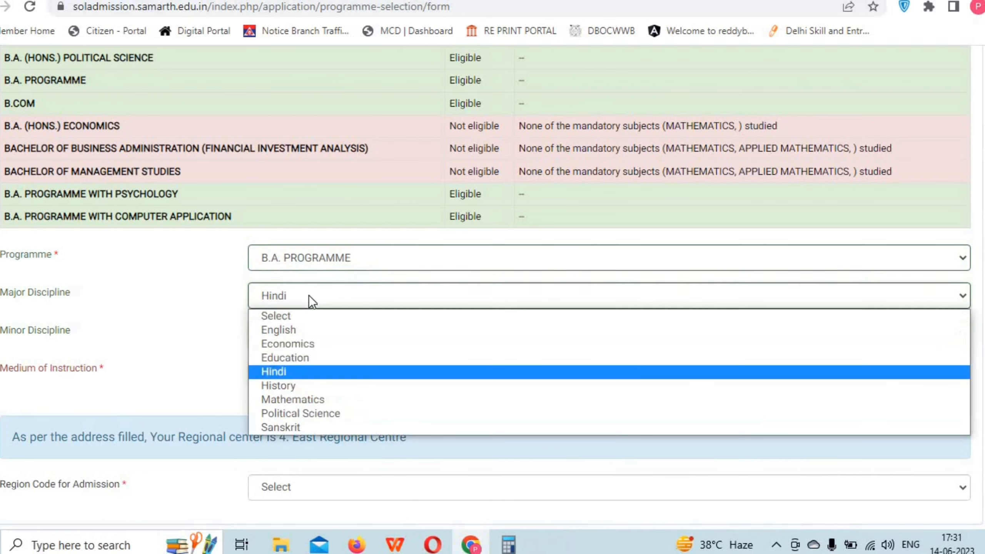
left_click(293, 331)
left_click(300, 335)
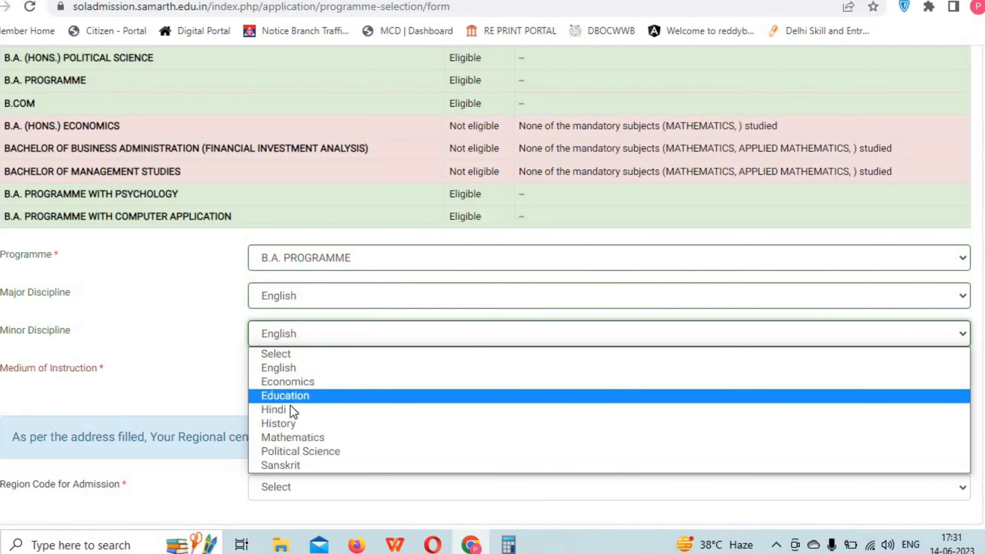
left_click(290, 409)
left_click(314, 369)
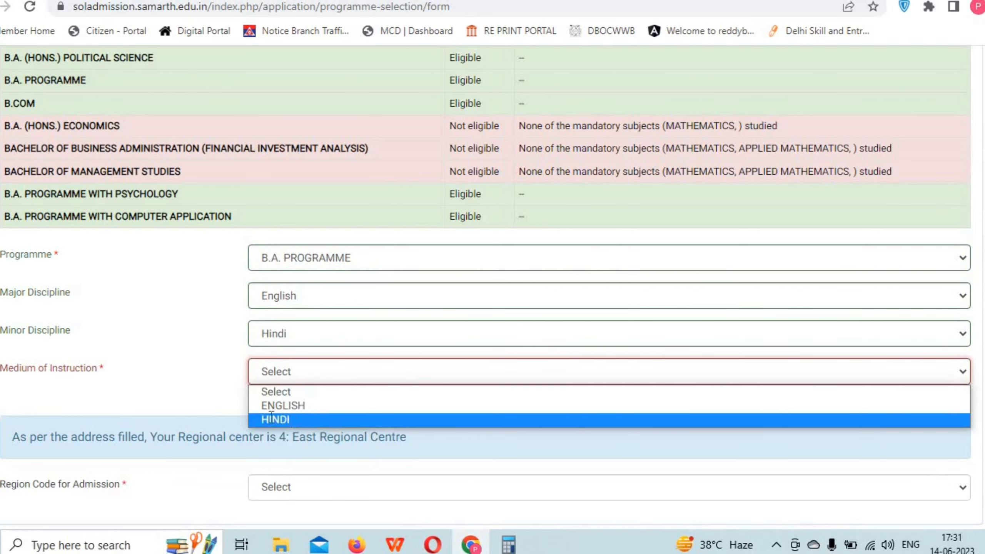
left_click(349, 418)
- Choose North Regional Centre, submit the programme selection, and continue to course selection
scroll(293, 388, "down", 3)
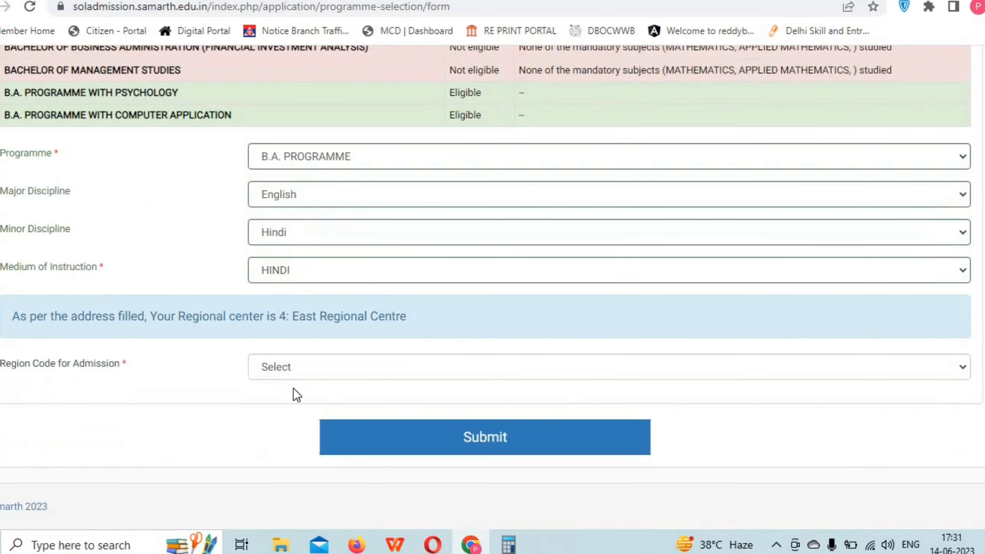
left_click(282, 366)
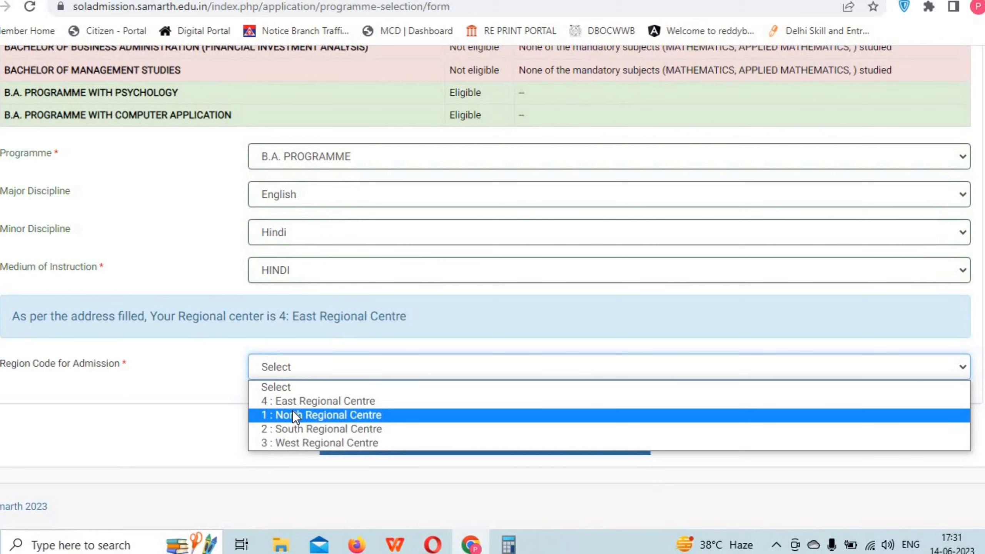
left_click(293, 415)
left_click(386, 369)
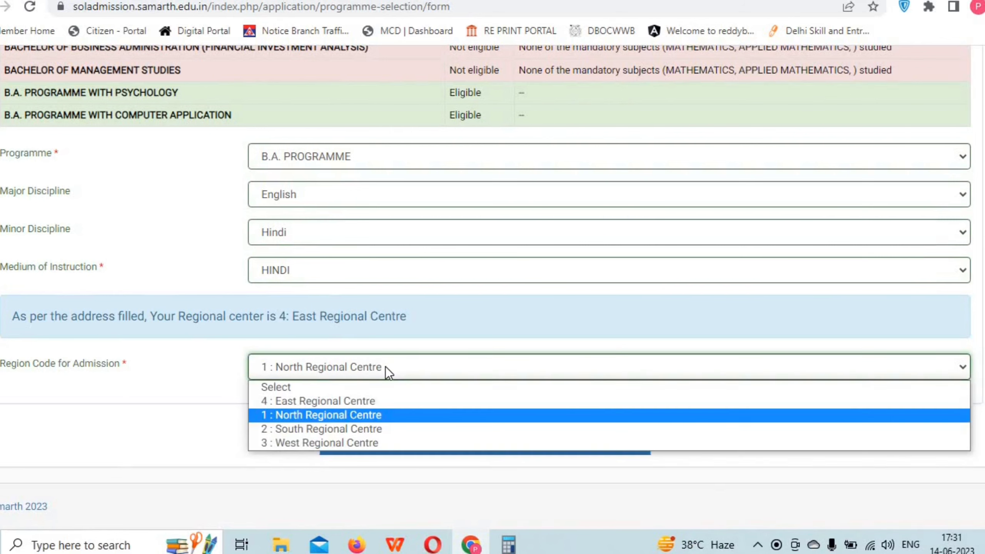
left_click(387, 368)
left_click(473, 449)
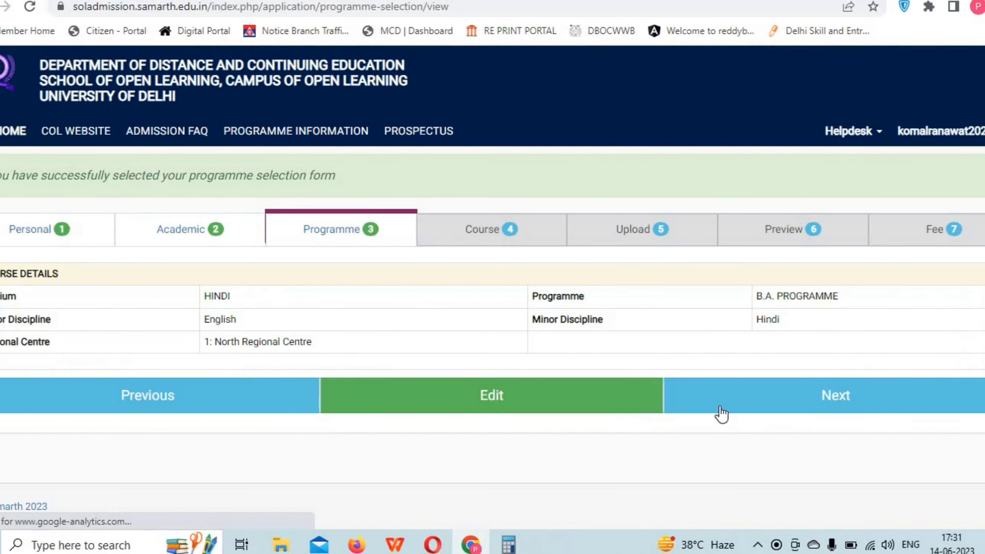
left_click(827, 399)
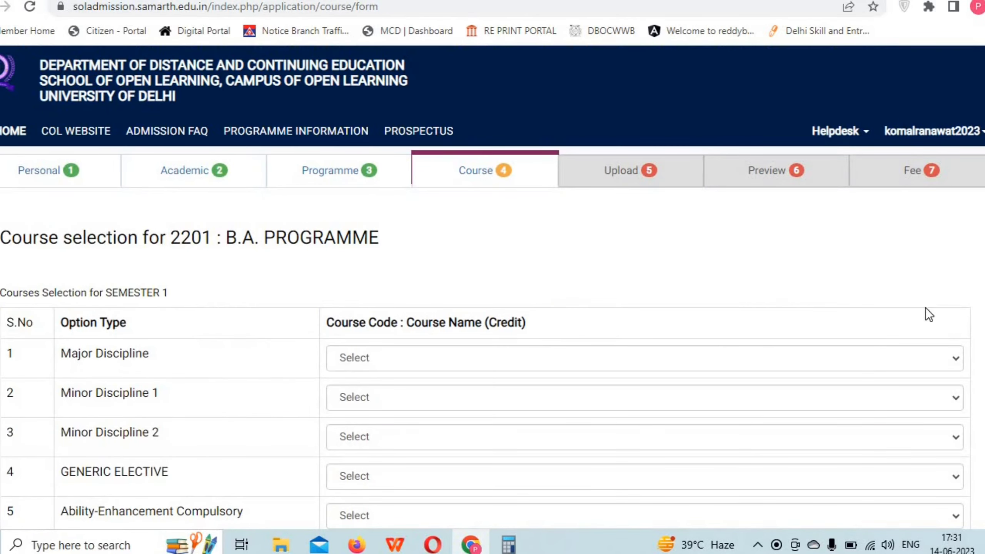
- Pick Indian Classical Literature-MAJOR, Introduction to Literary Studies, and Hindi Bhasha Aur Sahitya Ka Itihas
scroll(492, 287, "down", 10)
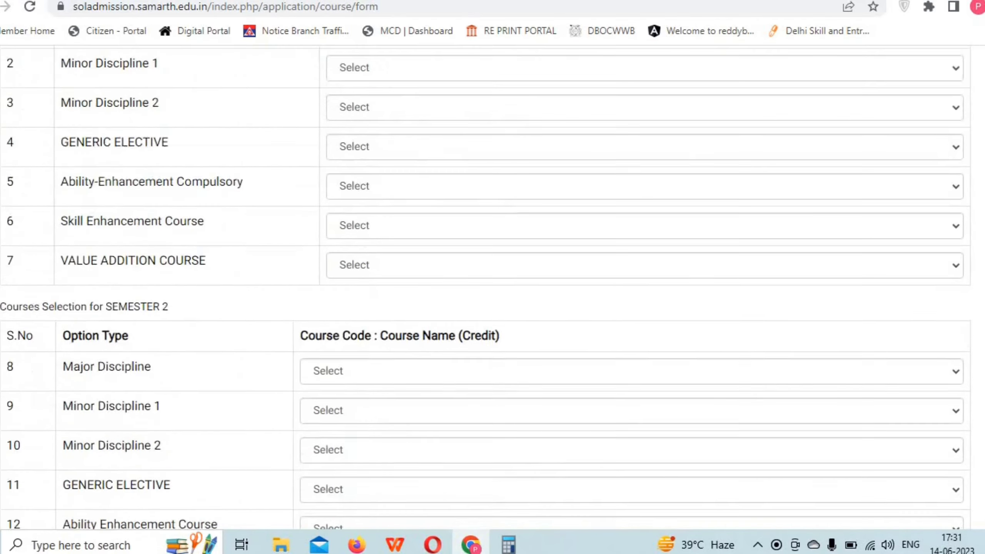
scroll(493, 287, "up", 10)
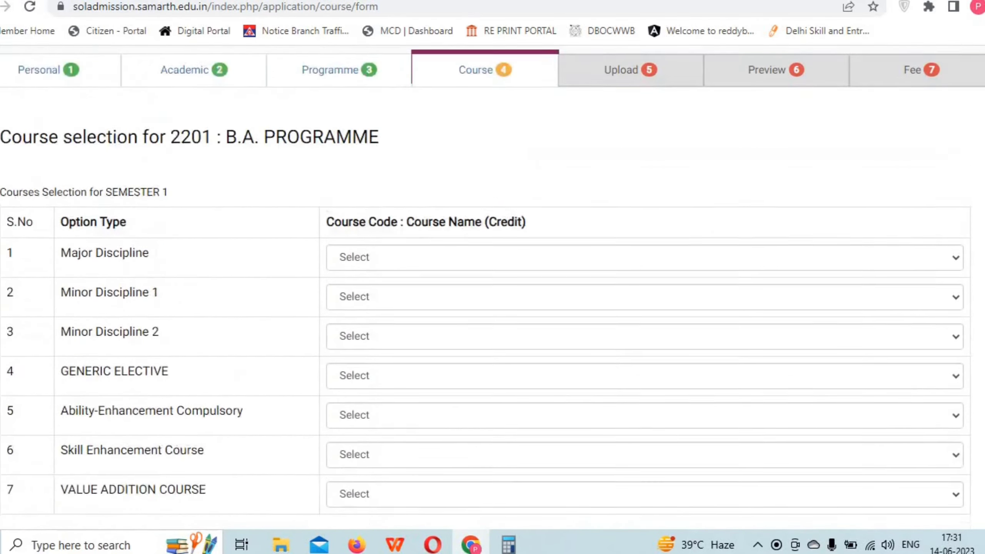
scroll(673, 278, "down", 3)
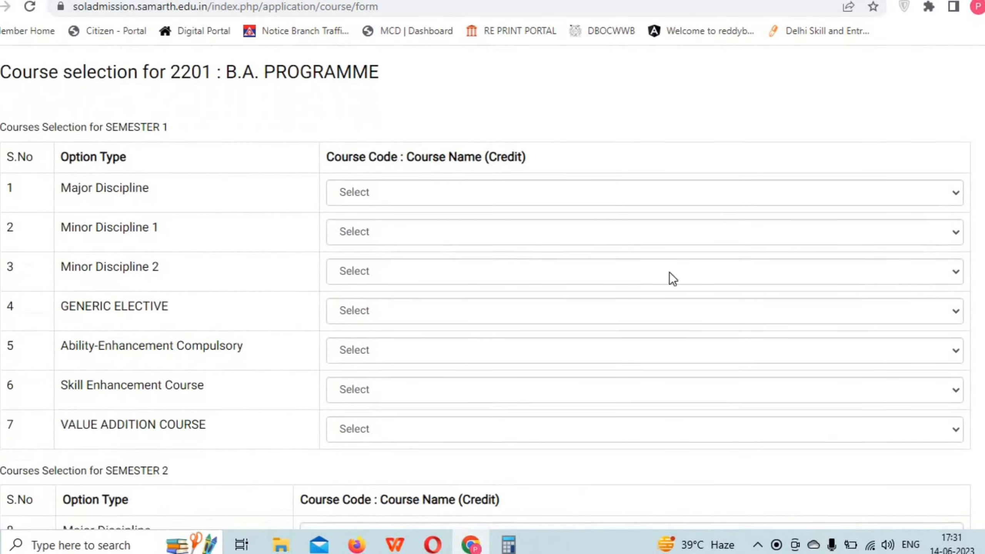
left_click(414, 187)
left_click(453, 224)
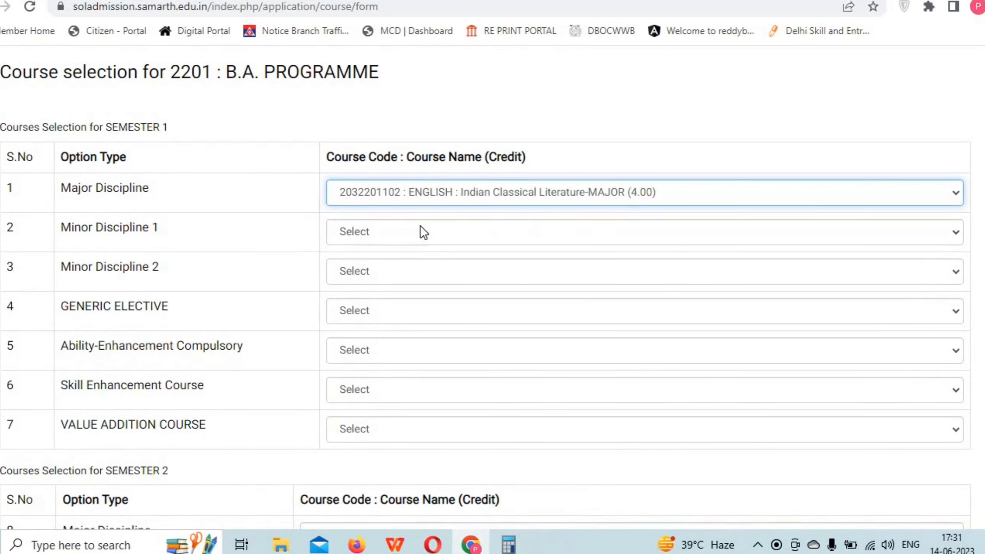
left_click(452, 235)
left_click(515, 267)
left_click(537, 271)
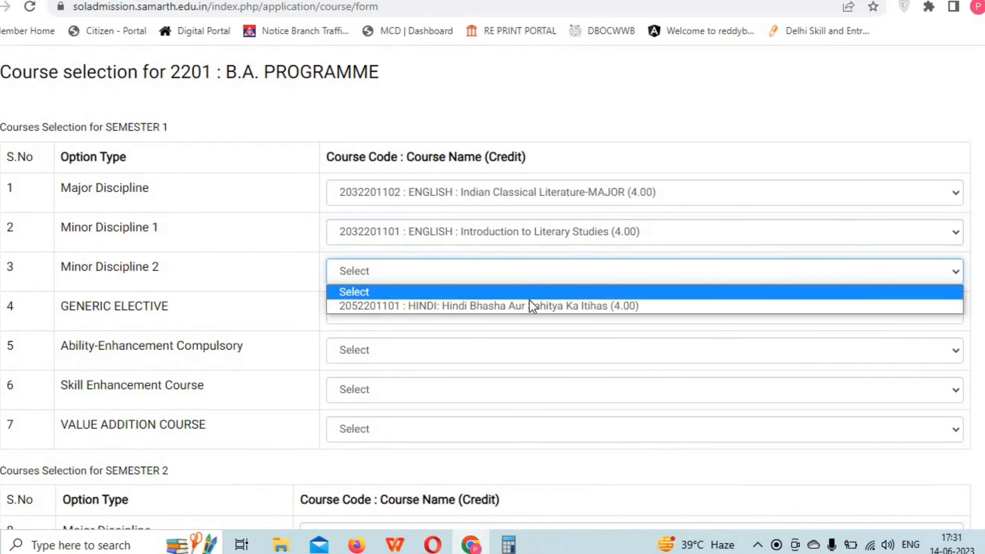
left_click(544, 306)
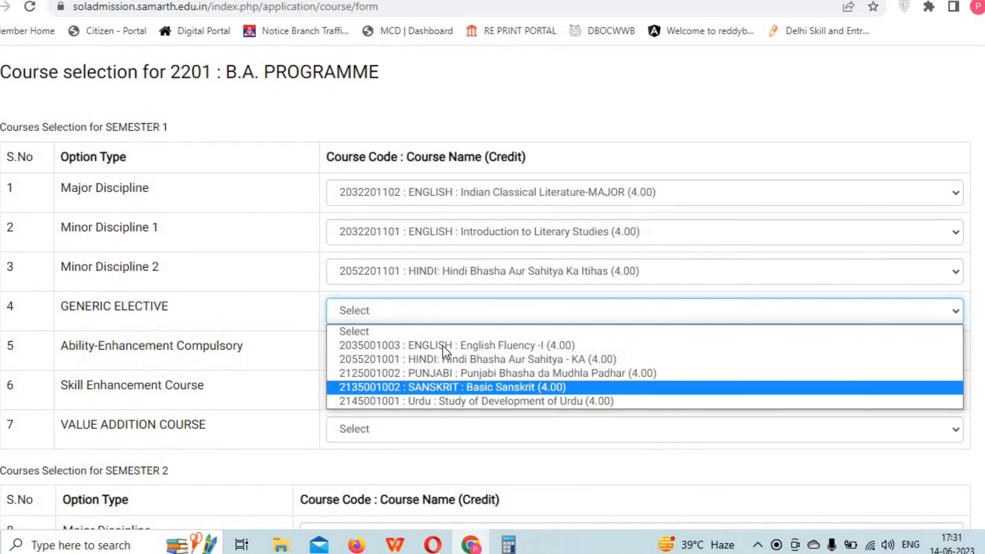
- Pick Hindi Bhasha Aur Sahitya - KA, Environmental Science, HINDI Rangmanch, and Constitutional values and Fundamental Duties
left_click(450, 359)
left_click(485, 343)
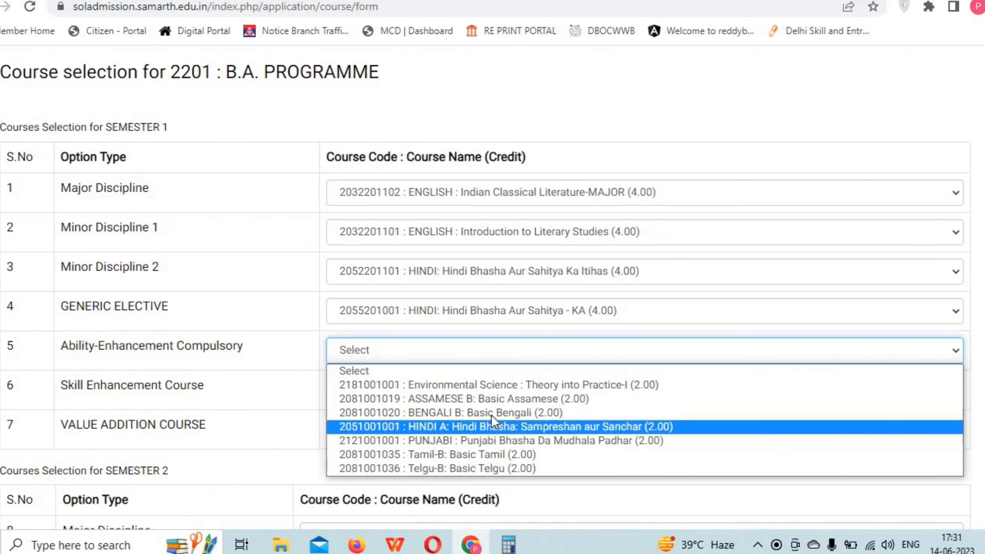
left_click(518, 384)
left_click(519, 391)
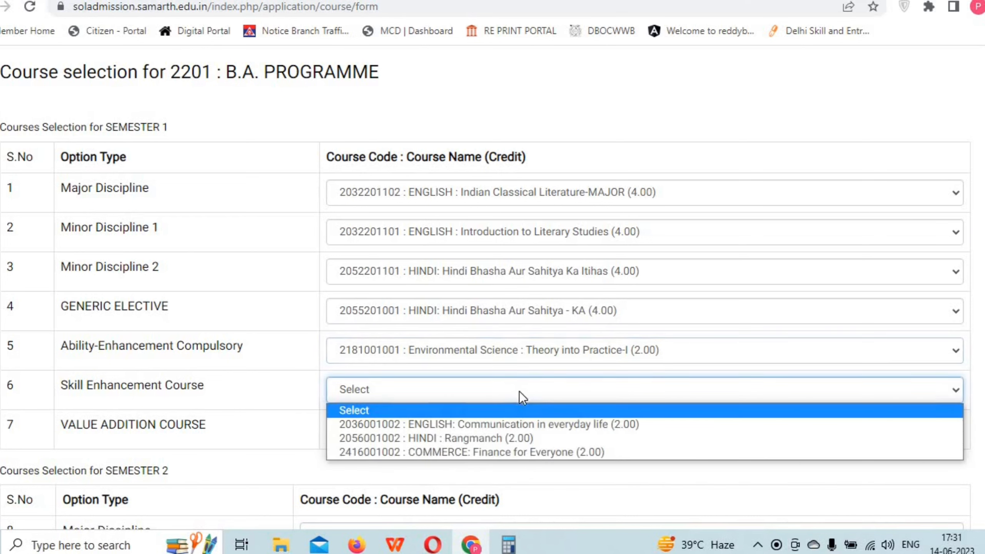
left_click(491, 437)
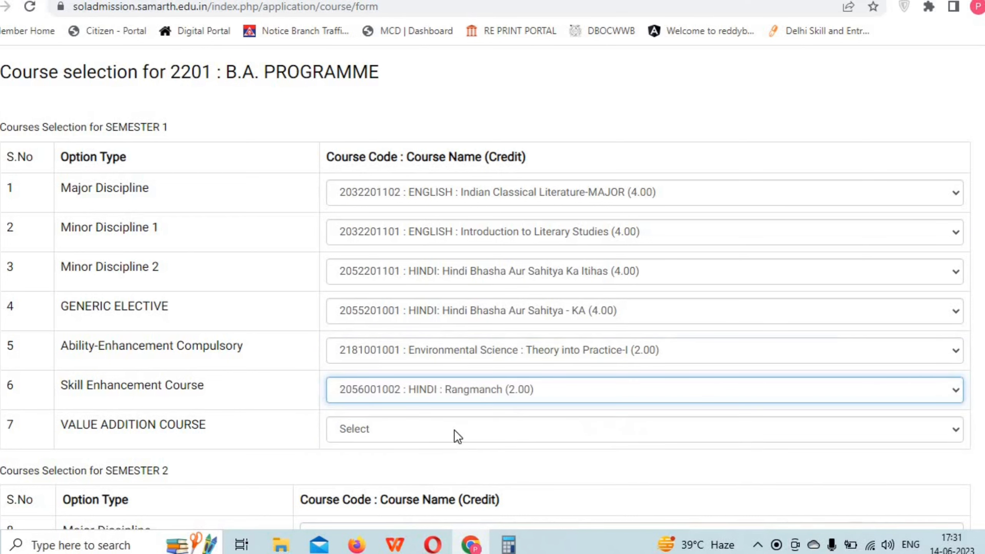
left_click(454, 430)
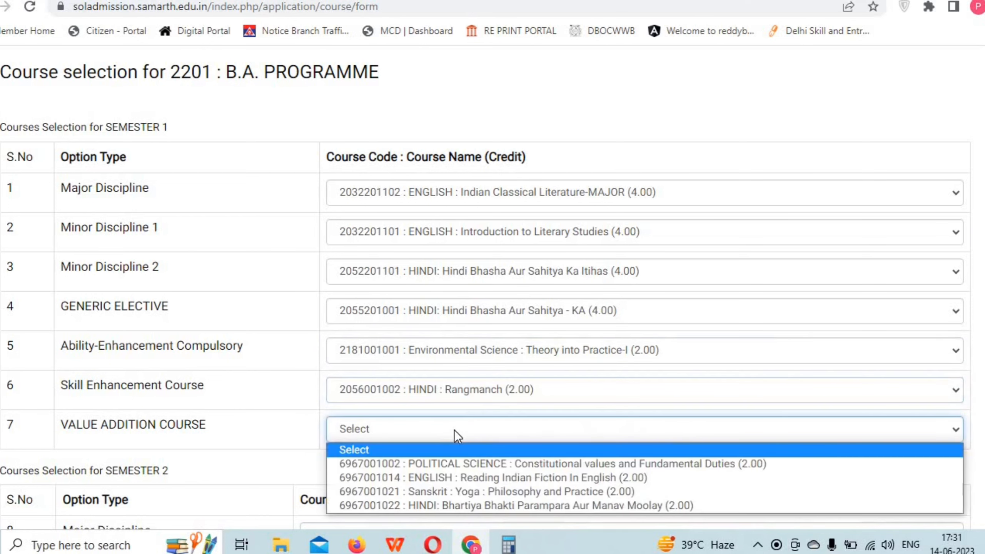
left_click(554, 464)
- Set Semester 2 major to 18th Century Literature, minors to 16th and 17th Century English Drama and Hindi Kavita
scroll(302, 221, "down", 10)
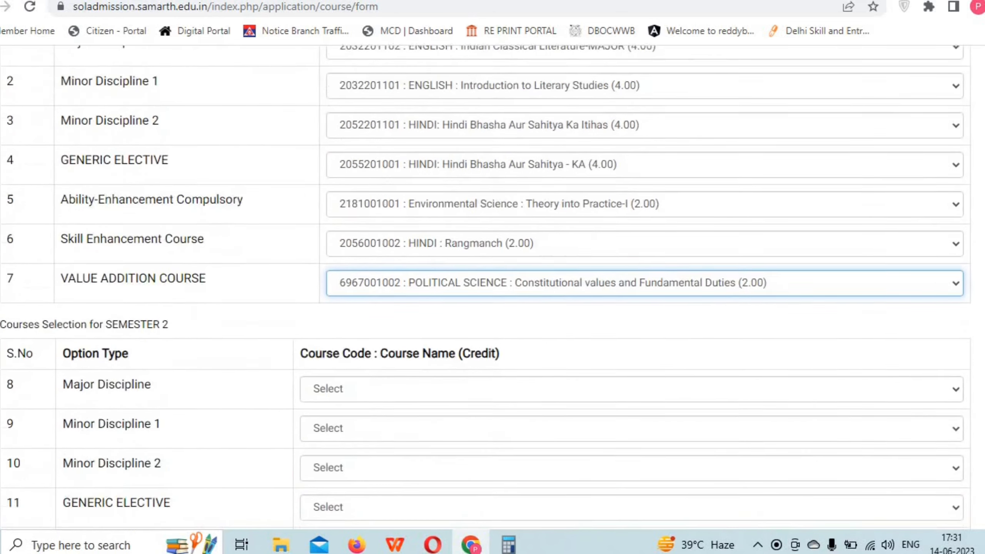
left_click(421, 167)
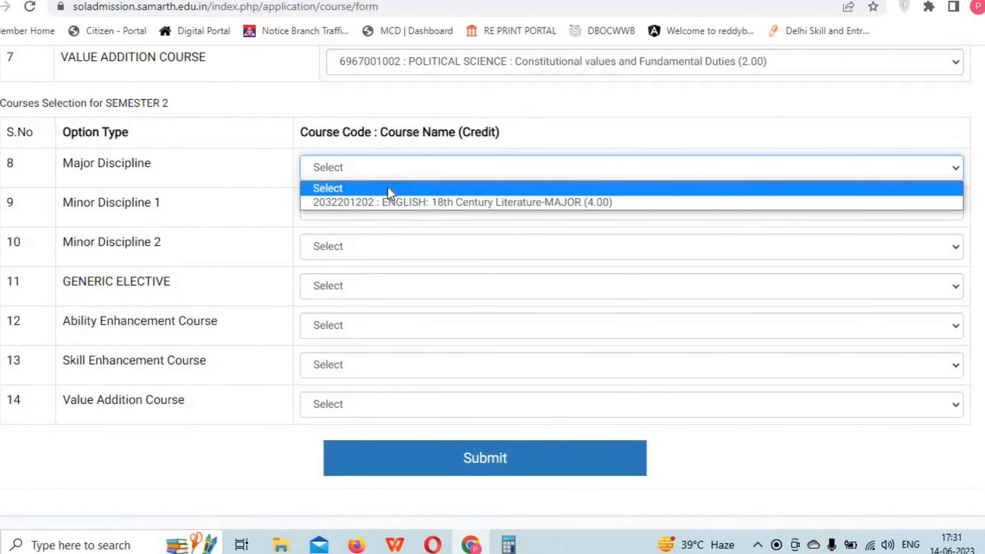
left_click(400, 202)
left_click(398, 211)
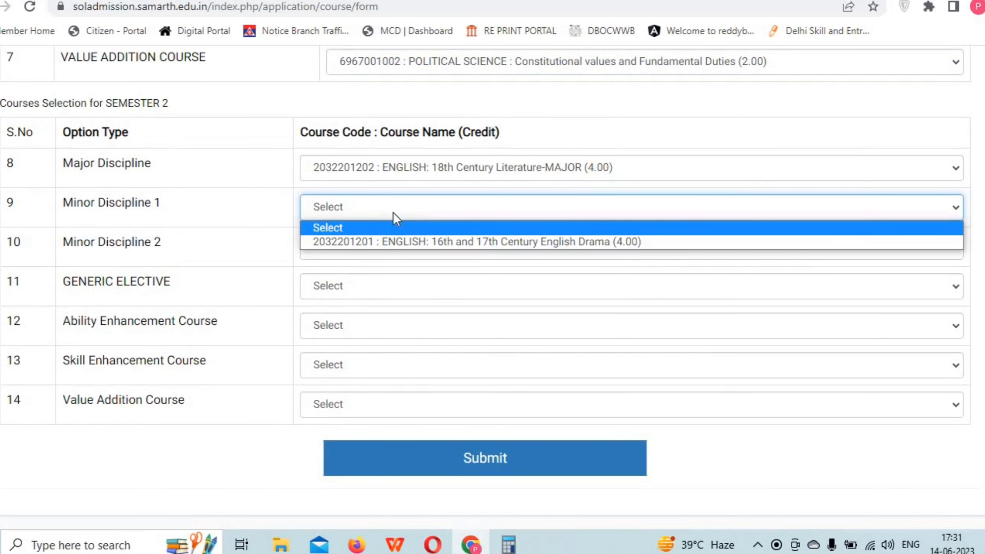
left_click(400, 242)
left_click(449, 245)
left_click(444, 281)
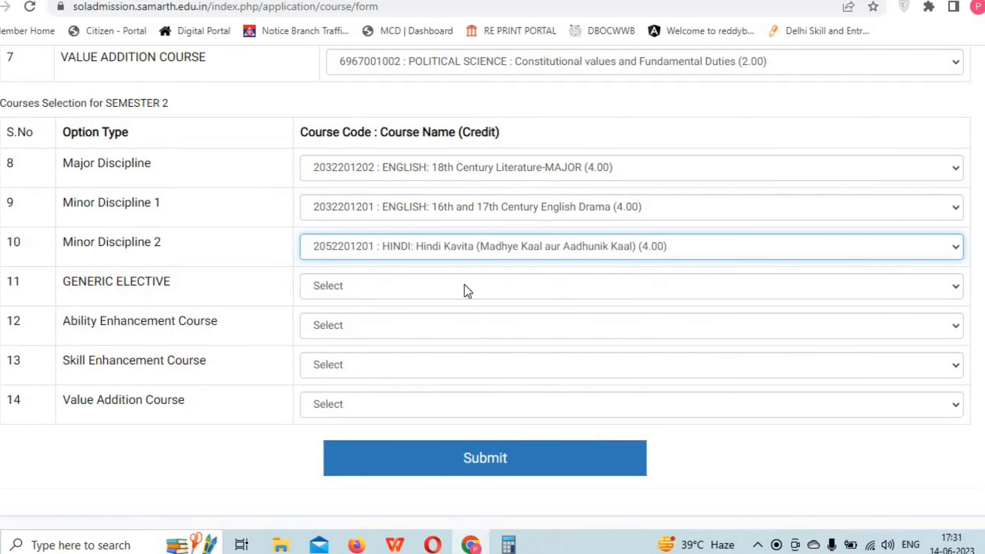
- Choose Hindi KHA, Hindi Bhasha: Sampreshan aur Sanchar, ENGLISH: Communication in everyday life, Reading Indian Fiction In English, then submit
left_click(464, 284)
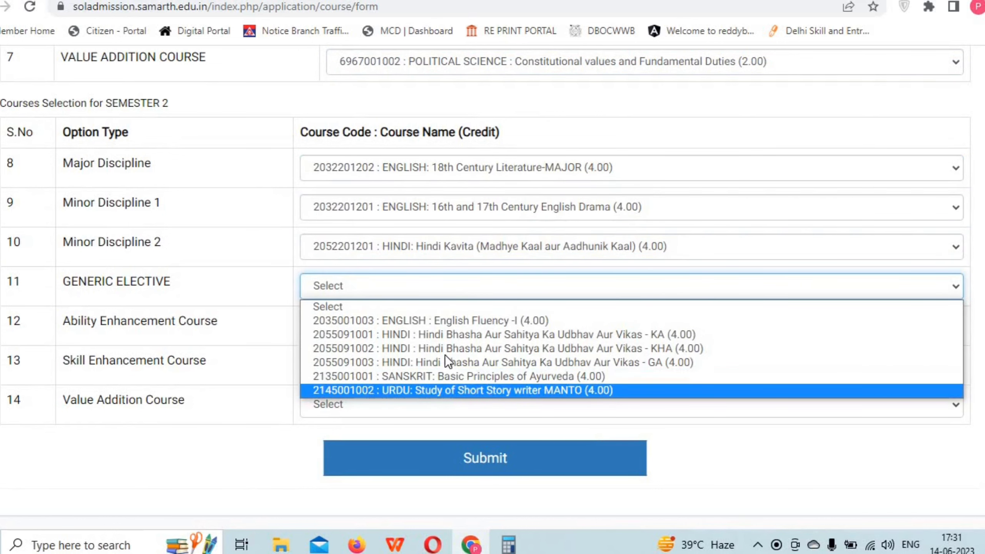
left_click(460, 349)
left_click(446, 322)
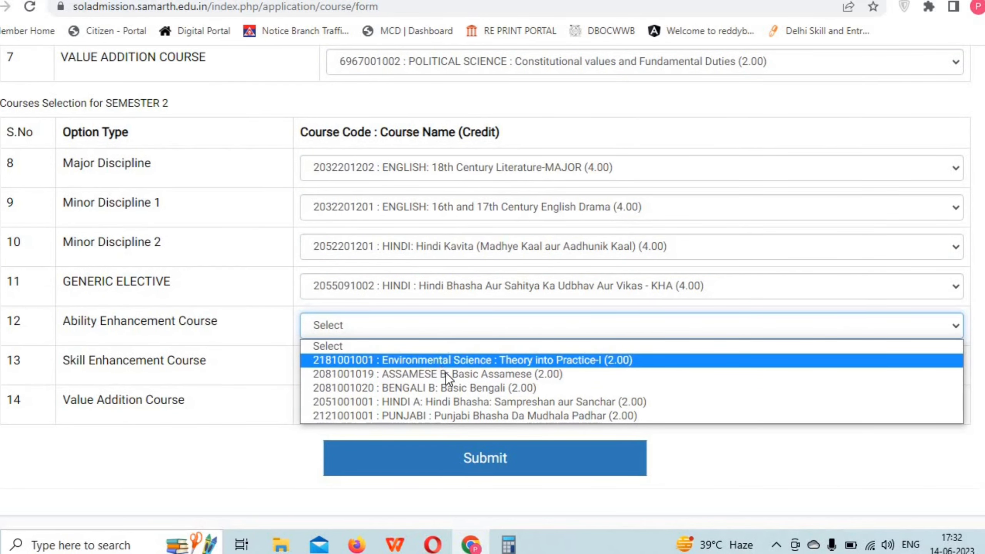
left_click(462, 402)
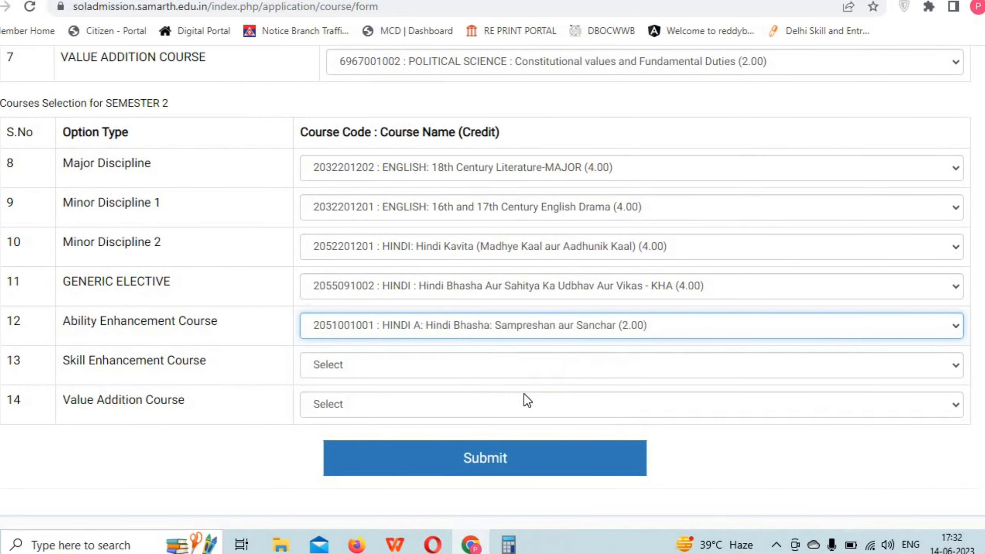
left_click(453, 366)
left_click(443, 414)
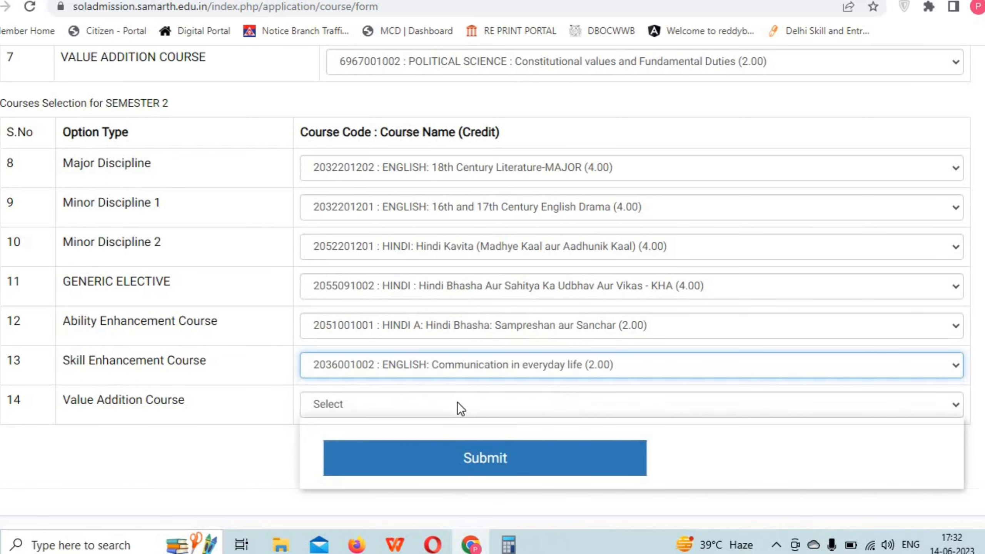
left_click(458, 404)
left_click(469, 441)
left_click(482, 459)
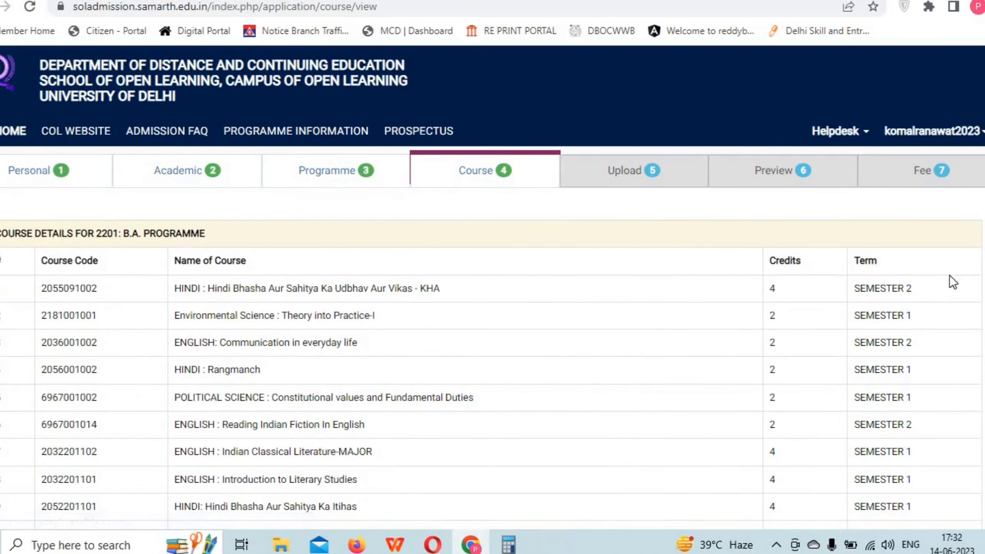
- Review the 44-credit course summary and continue to the document upload step
scroll(492, 284, "down", 9)
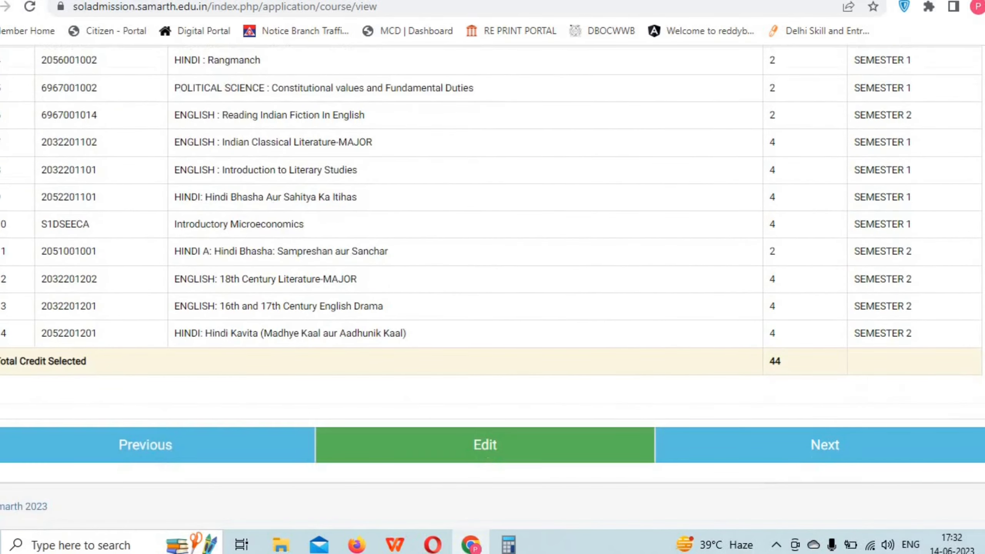
scroll(493, 283, "up", 7)
scroll(492, 283, "down", 4)
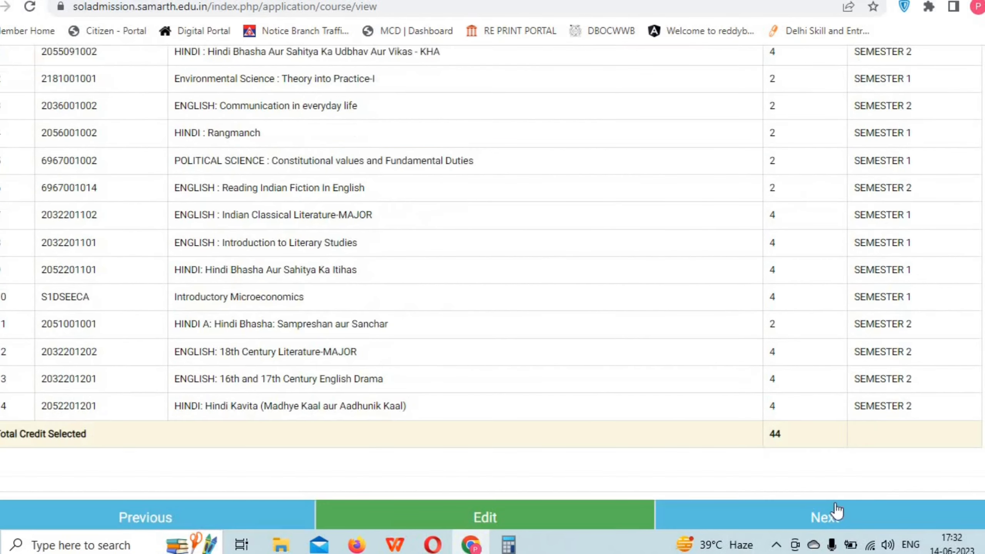
left_click(853, 504)
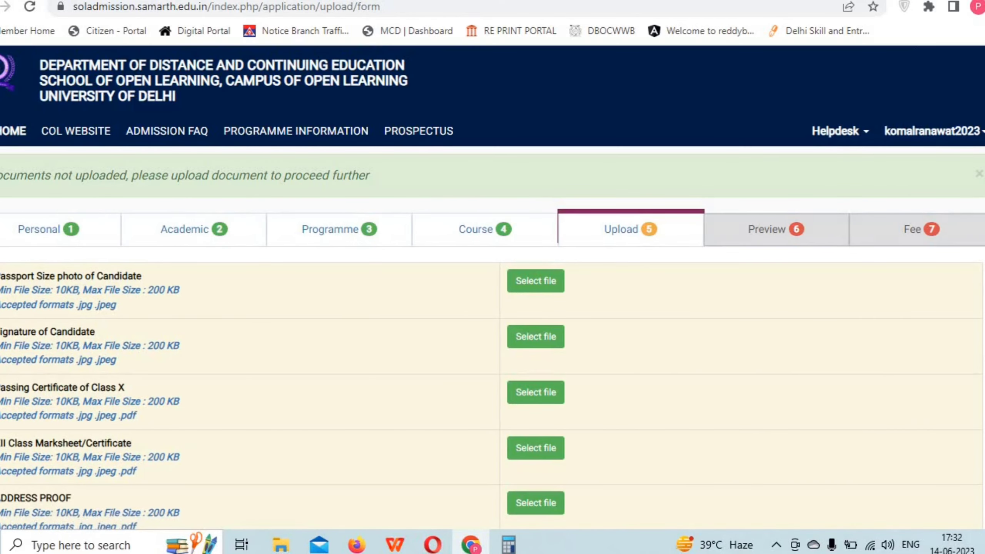
- Scroll through the Upload tab's list of required documents such as photo, signature and certificates
scroll(492, 287, "down", 4)
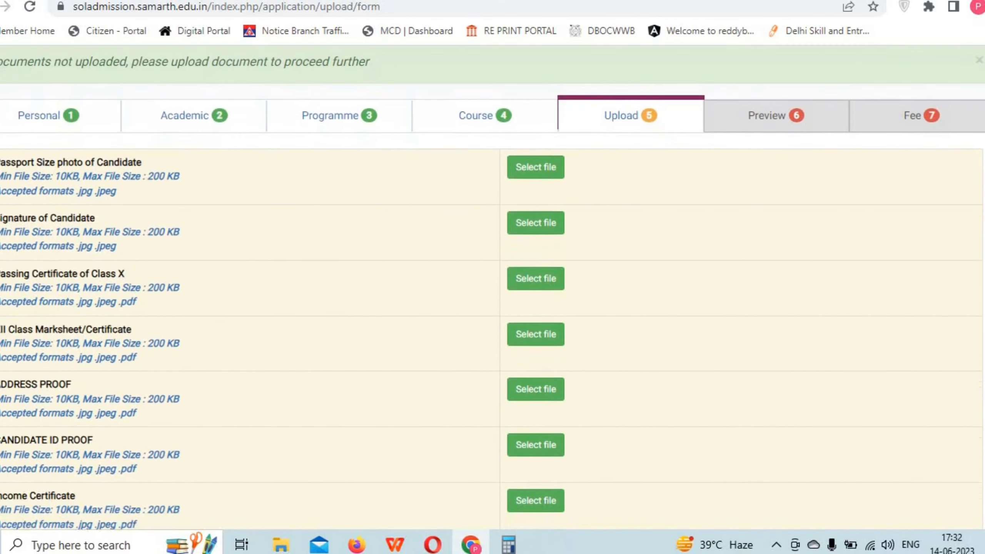
scroll(493, 287, "down", 2)
scroll(492, 287, "up", 3)
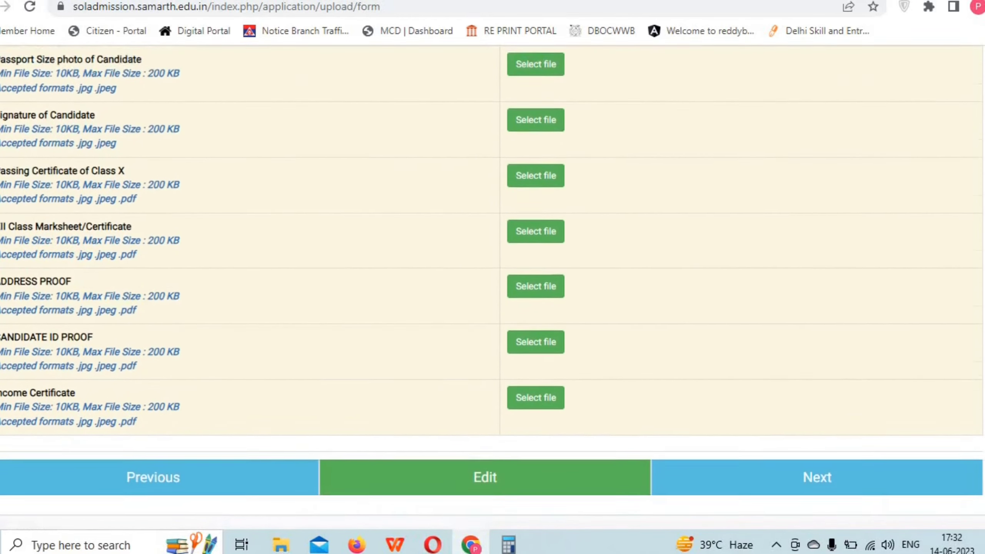
scroll(492, 287, "up", 1)
scroll(492, 287, "down", 2)
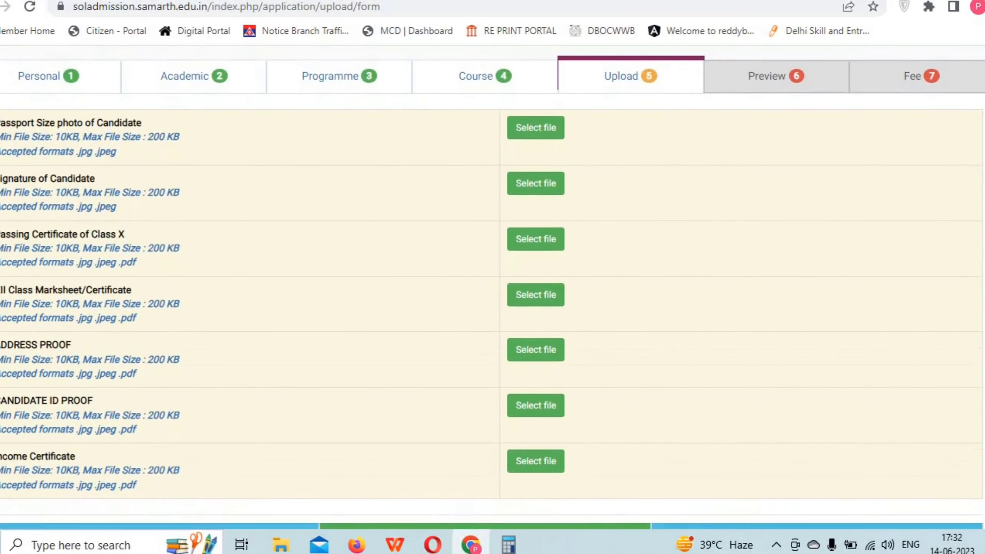
scroll(492, 287, "up", 1)
scroll(448, 236, "up", 2)
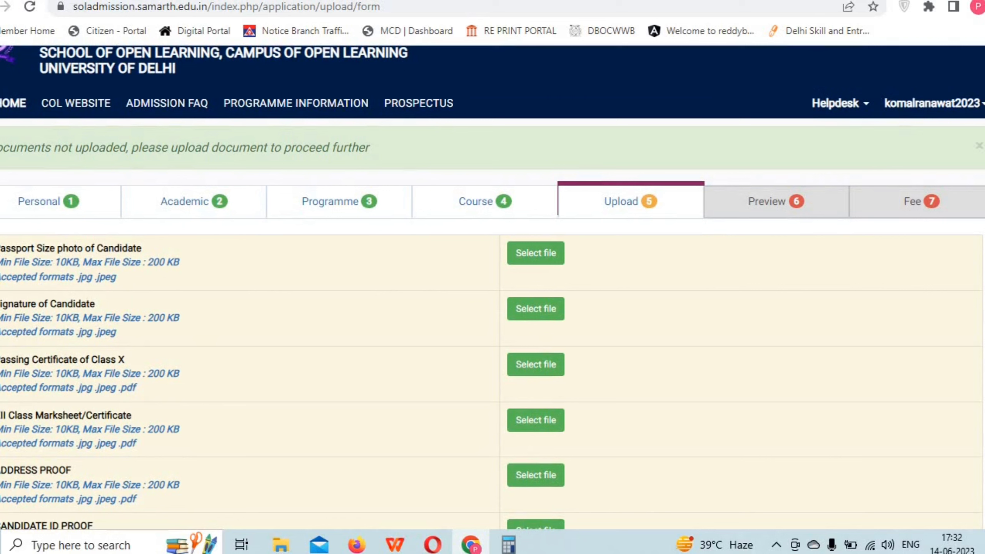
left_click_drag(2, 248, 207, 268)
left_click(63, 301)
left_click_drag(53, 268, 102, 266)
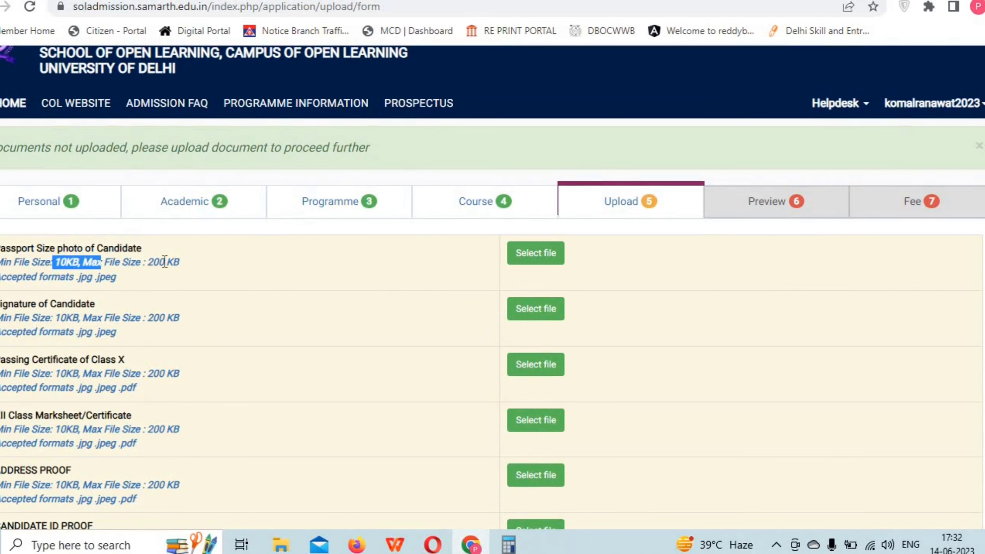
left_click_drag(165, 262, 202, 266)
left_click(215, 272)
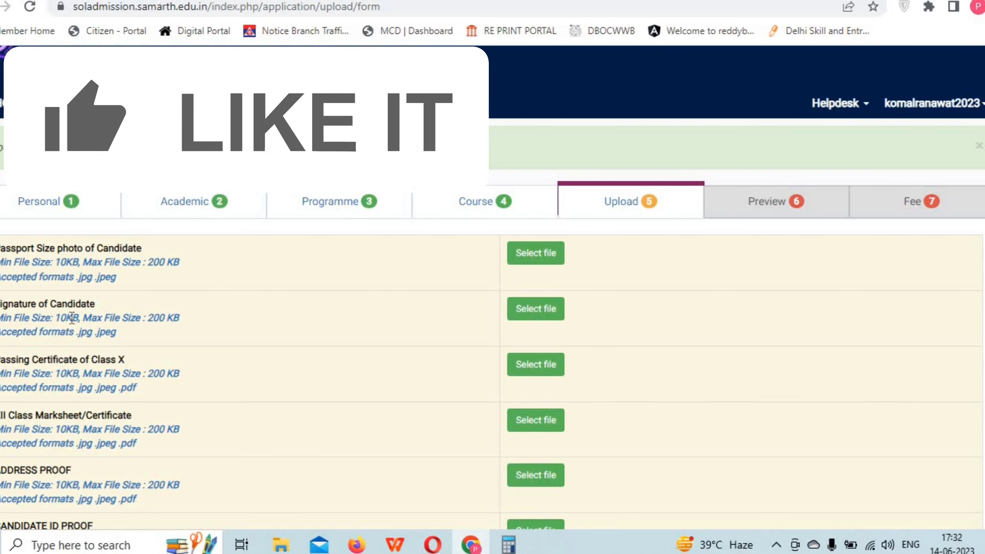
mouse_move(55, 318)
left_mouse_down()
mouse_move(200, 311)
mouse_move(241, 322)
left_mouse_up()
left_click(241, 323)
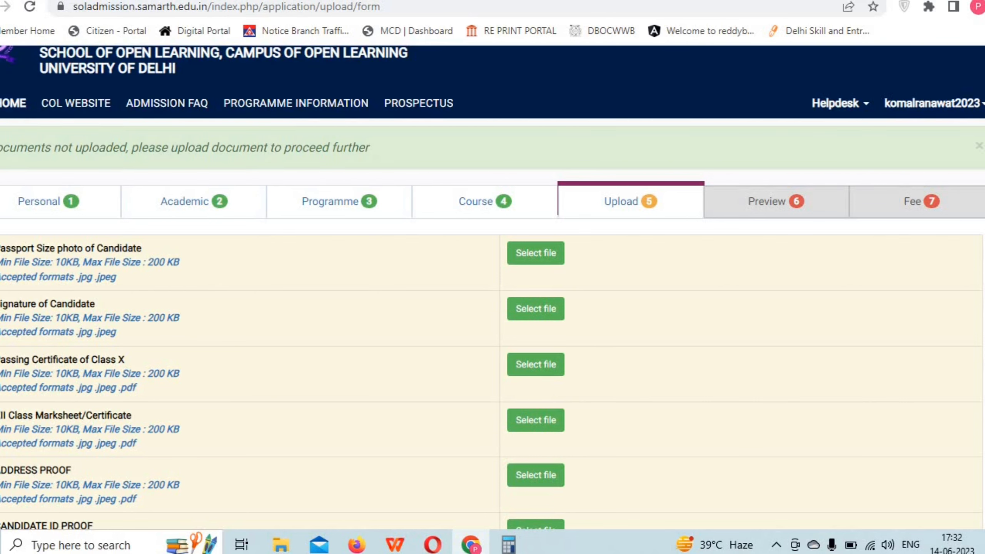
scroll(52, 287, "down", 3)
left_click_drag(27, 258, 188, 272)
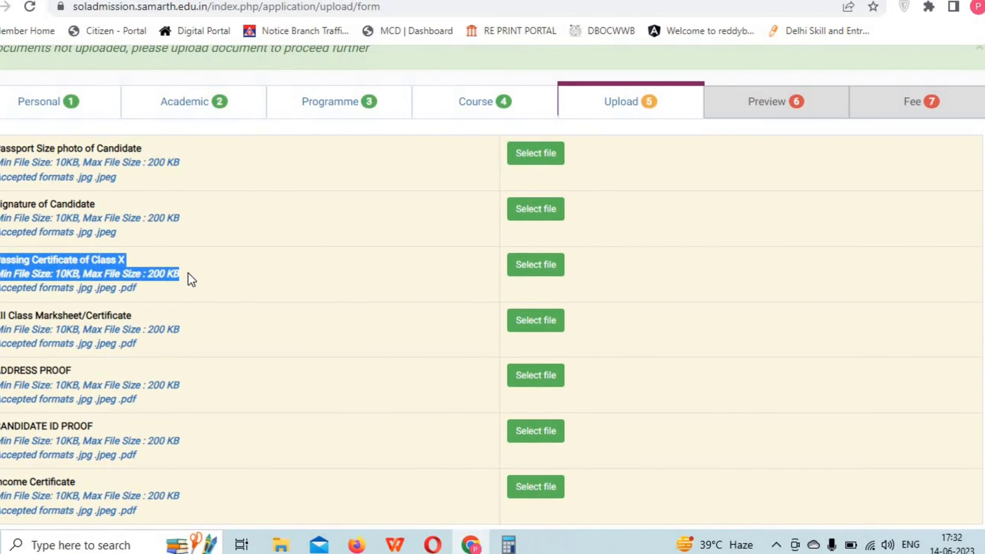
left_click(235, 276)
left_click_drag(50, 274, 193, 275)
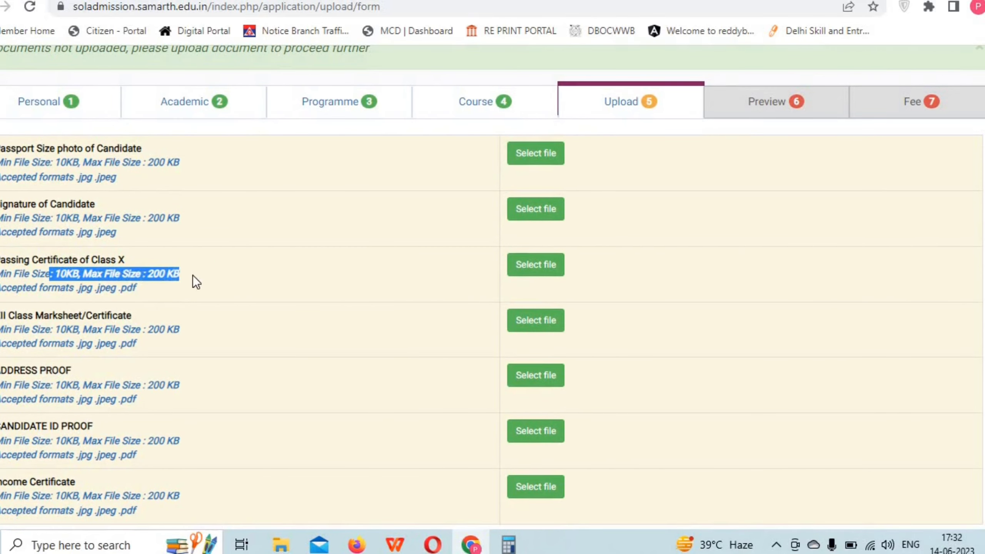
left_click(220, 265)
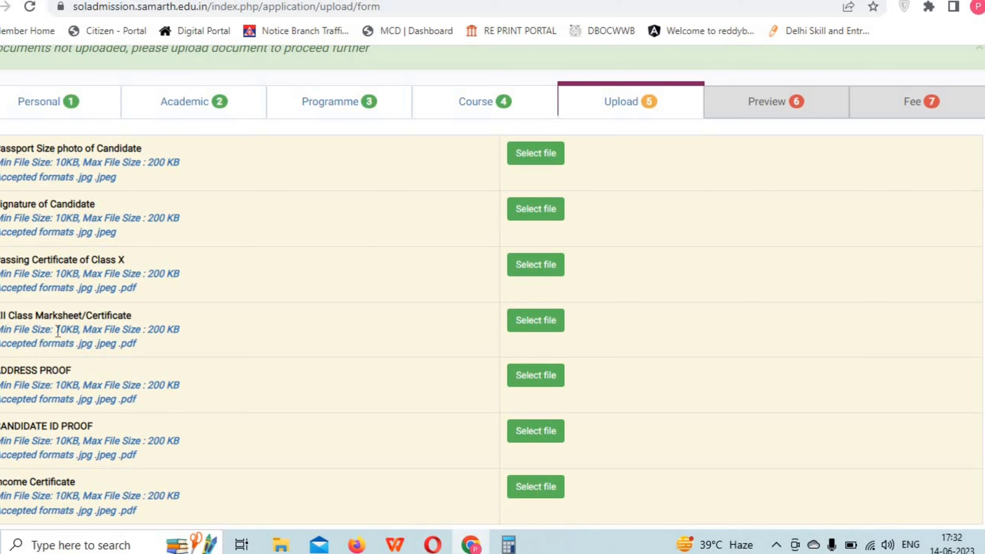
left_click_drag(58, 331, 213, 332)
left_click(257, 335)
left_click_drag(13, 371, 238, 372)
left_click(237, 369)
scroll(77, 326, "down", 3)
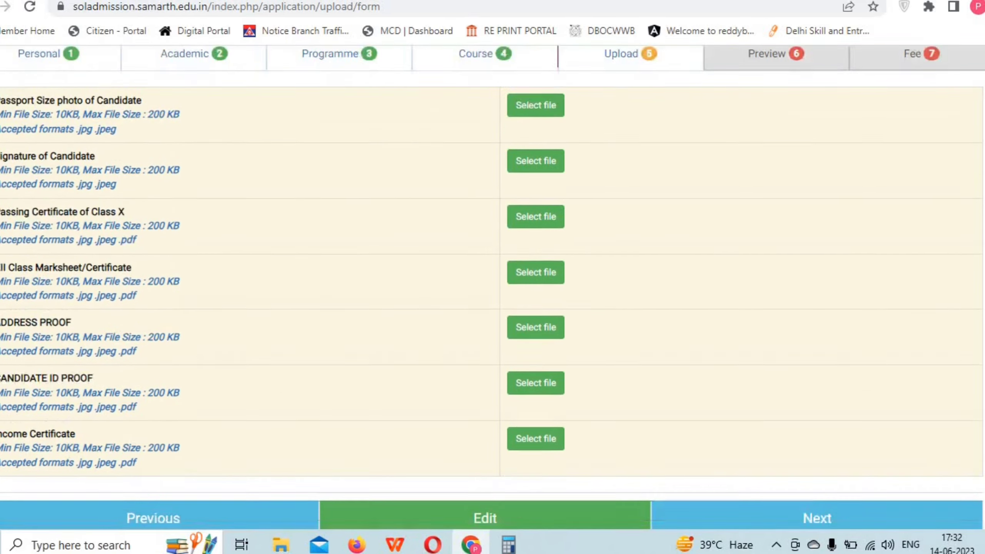
left_click_drag(2, 322, 231, 311)
left_click(234, 308)
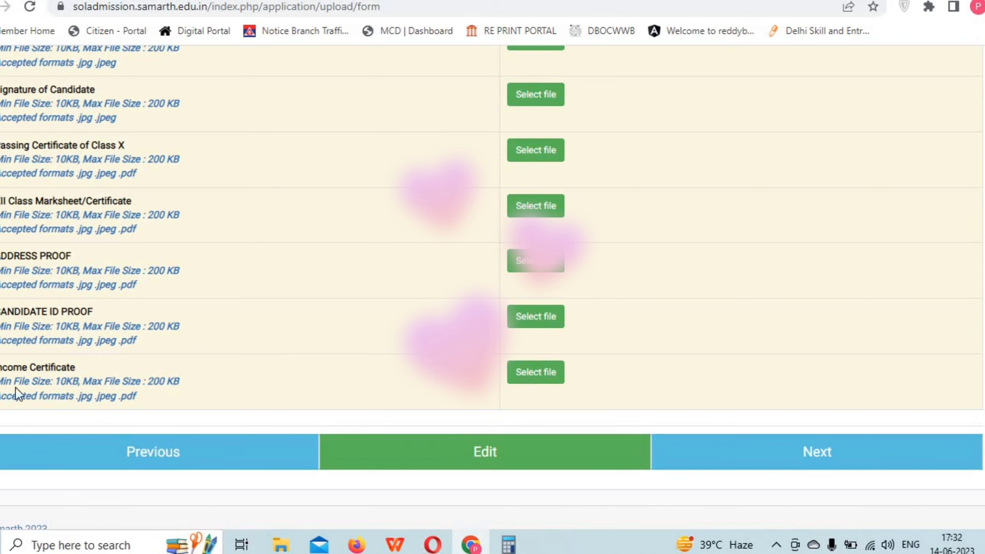
left_click_drag(3, 368, 161, 399)
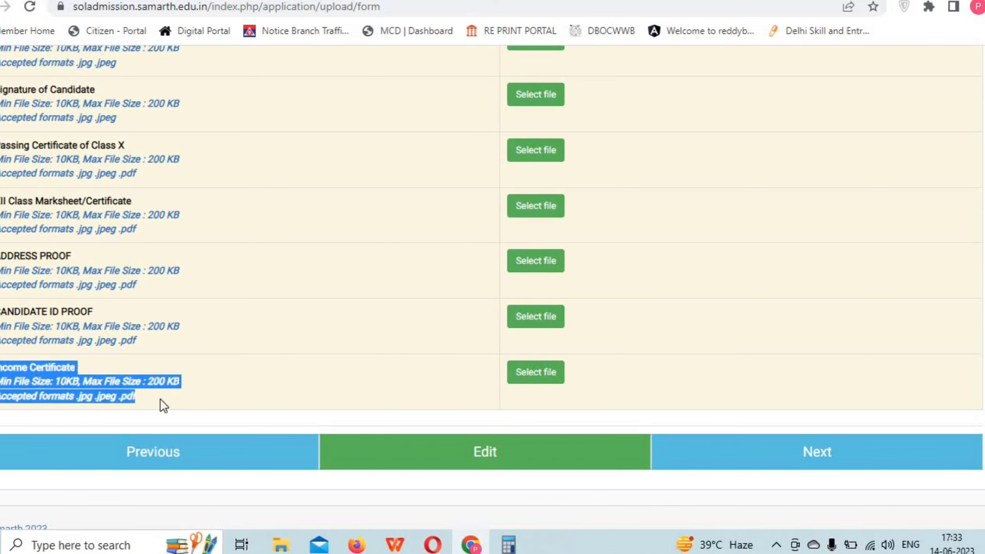
left_click(279, 388)
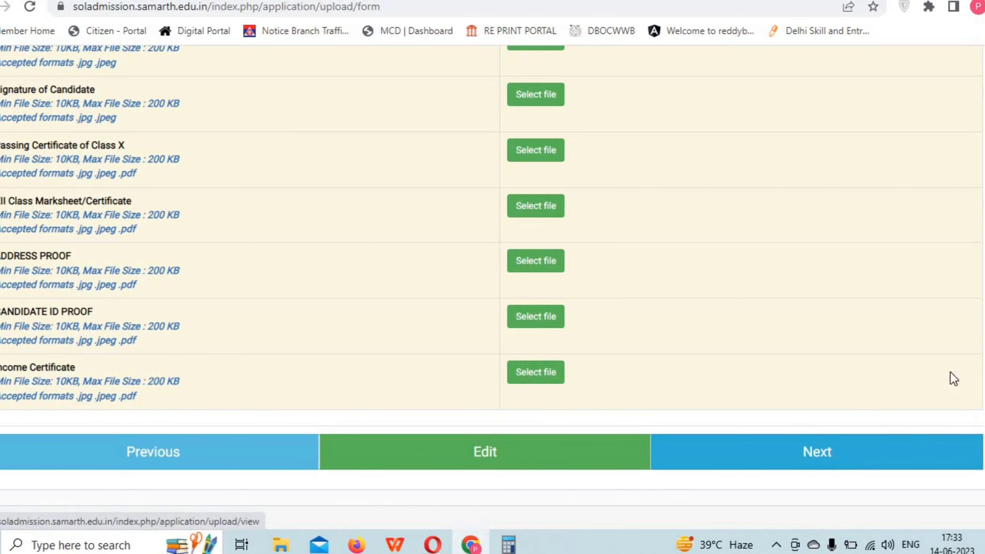
scroll(869, 227, "up", 5)
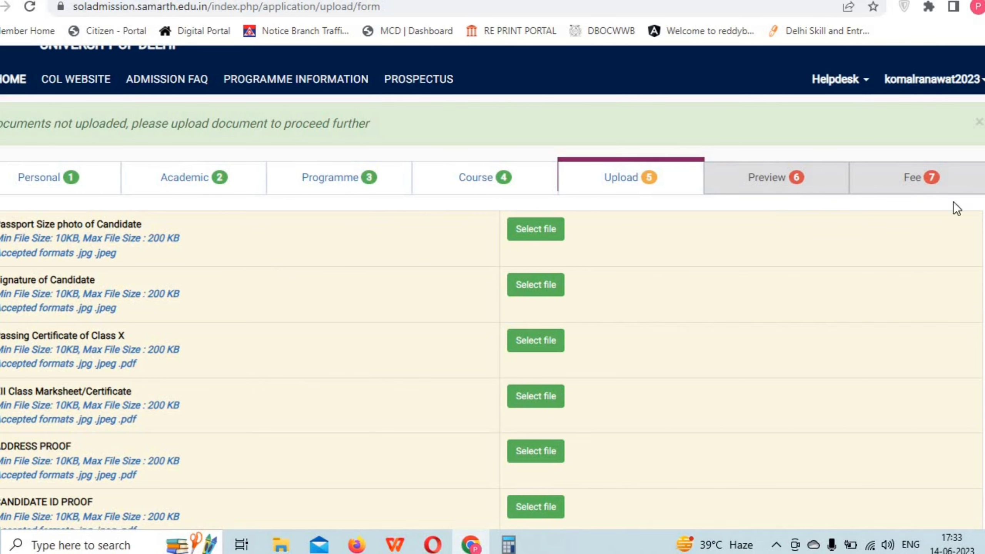
scroll(492, 291, "down", 5)
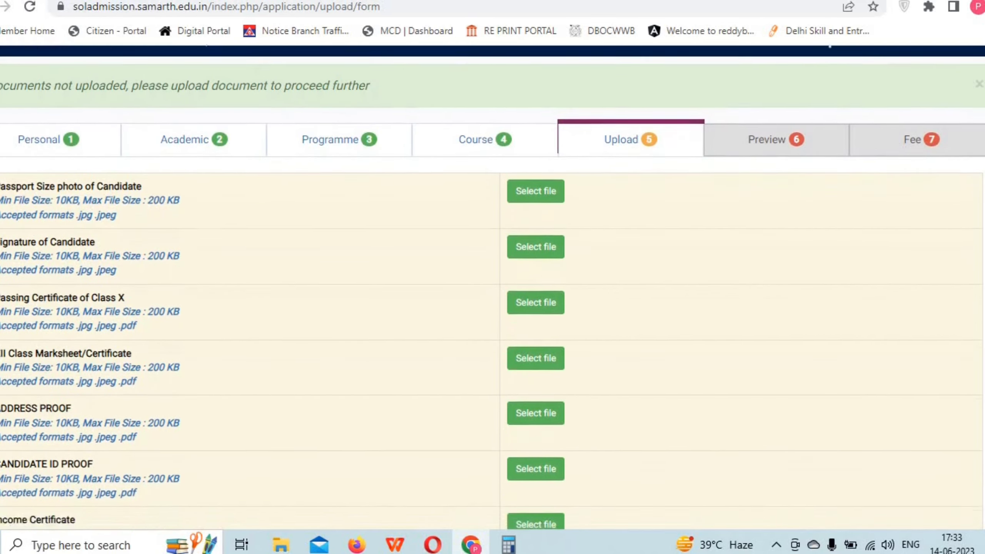
scroll(492, 291, "up", 5)
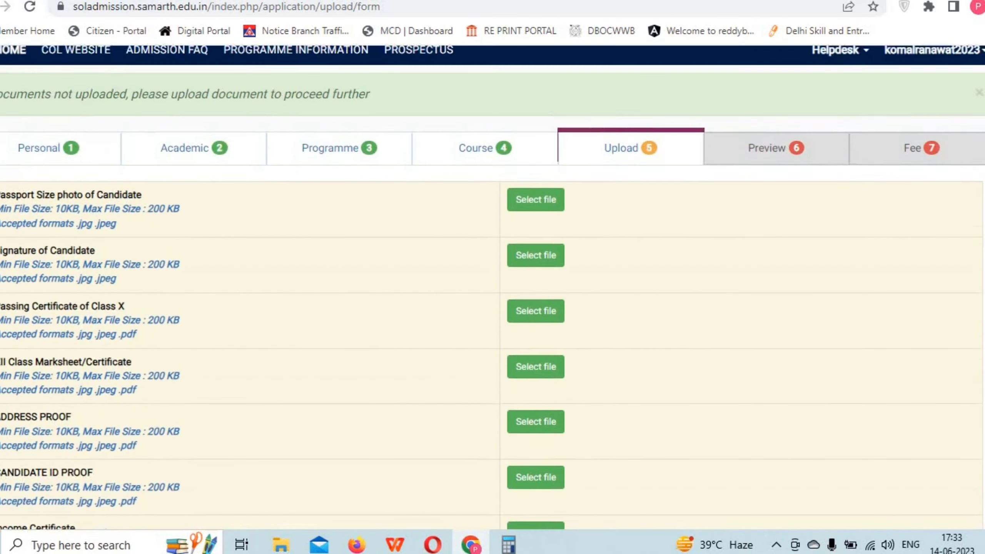
scroll(493, 287, "down", 5)
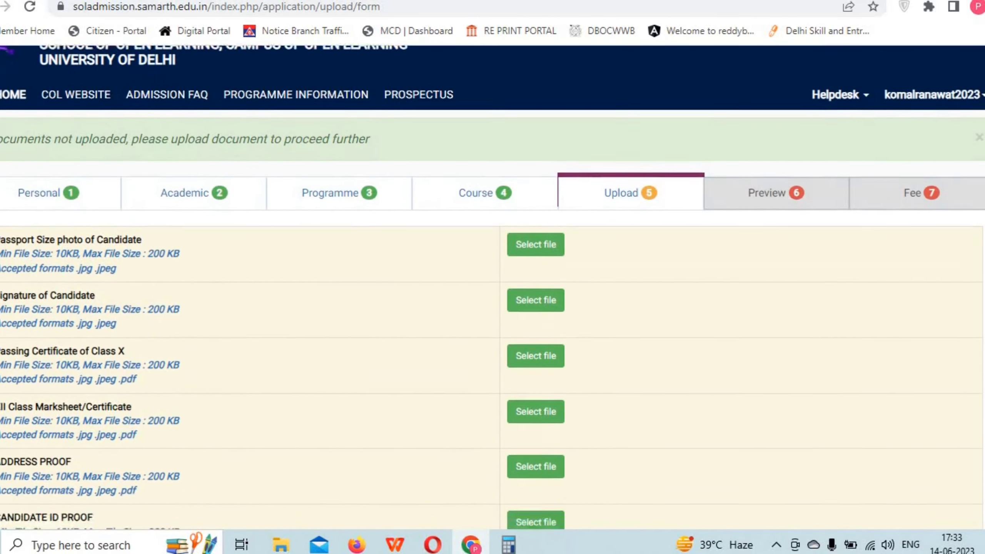
scroll(580, 355, "up", 5)
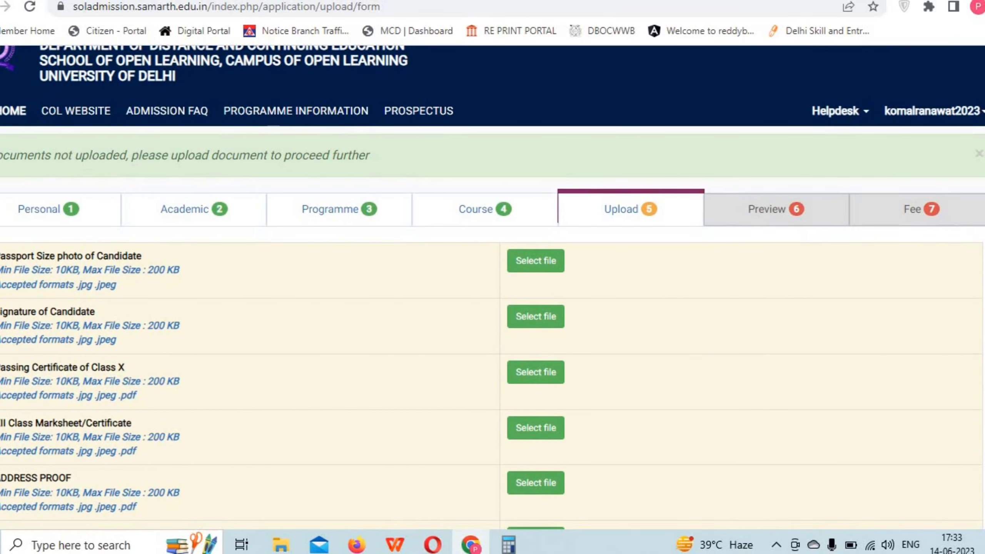
scroll(698, 291, "down", 5)
scroll(698, 291, "up", 5)
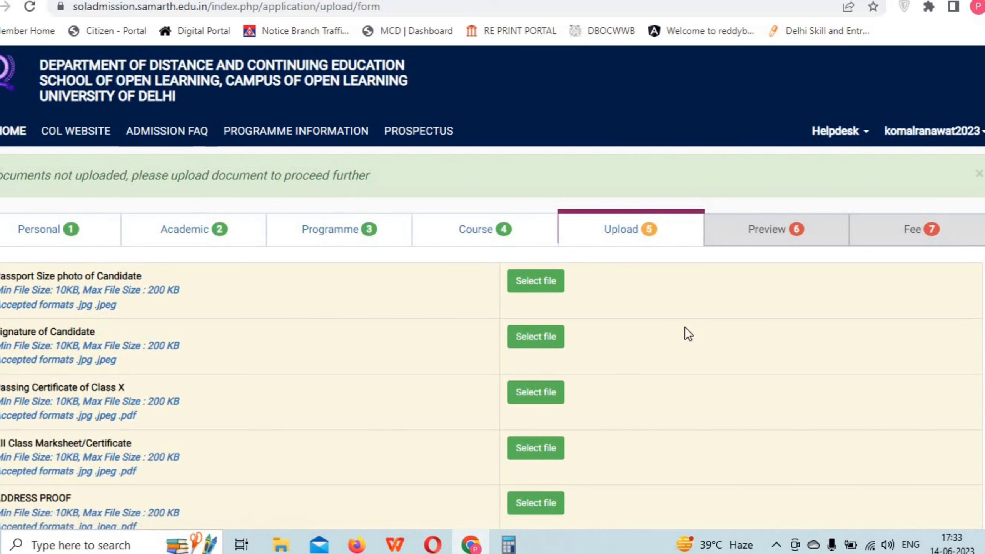
scroll(492, 287, "down", 5)
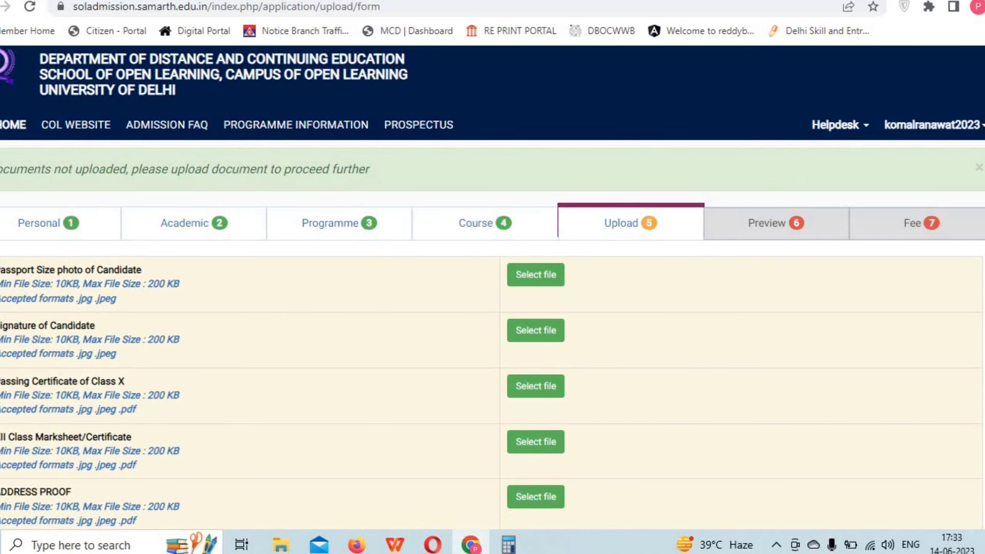